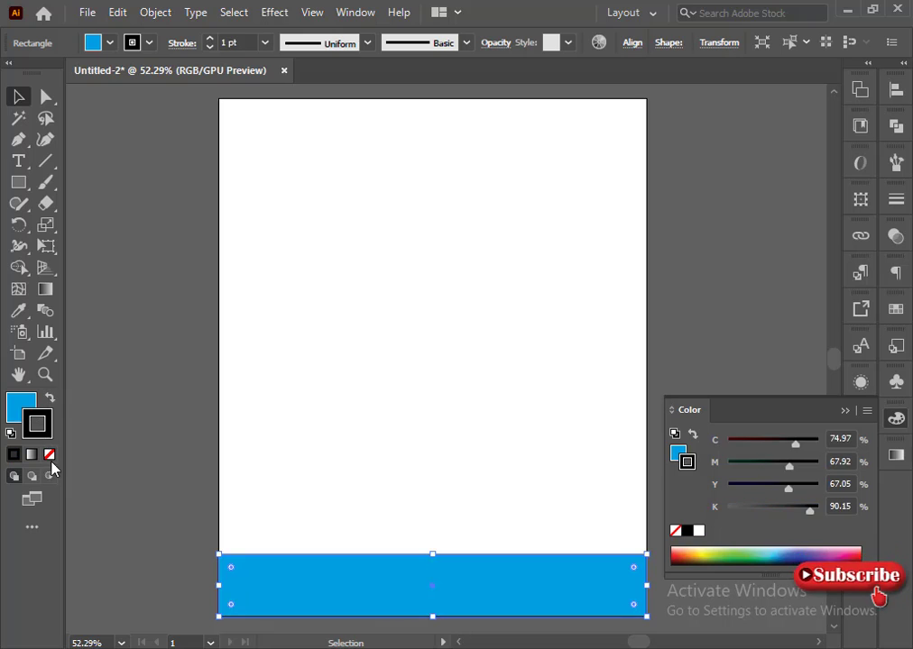
# Remove the blue rectangle's stroke and place a copy about half as tall directly above it.
pyautogui.click(50, 455)
pyautogui.click(162, 464)
pyautogui.click(846, 411)
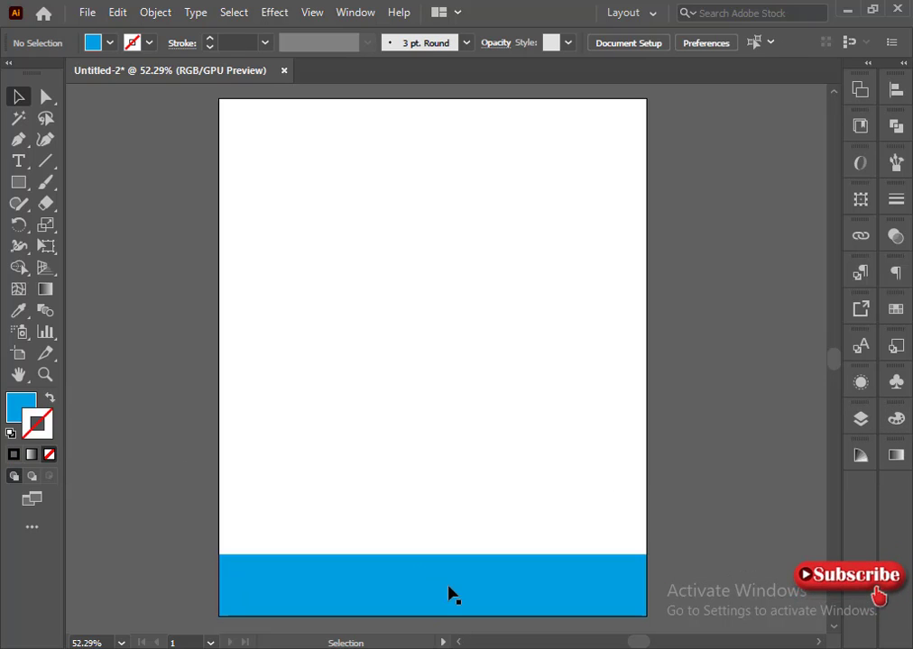
pyautogui.moveTo(450, 593); pyautogui.dragTo(454, 530)
pyautogui.moveTo(436, 492); pyautogui.dragTo(432, 523)
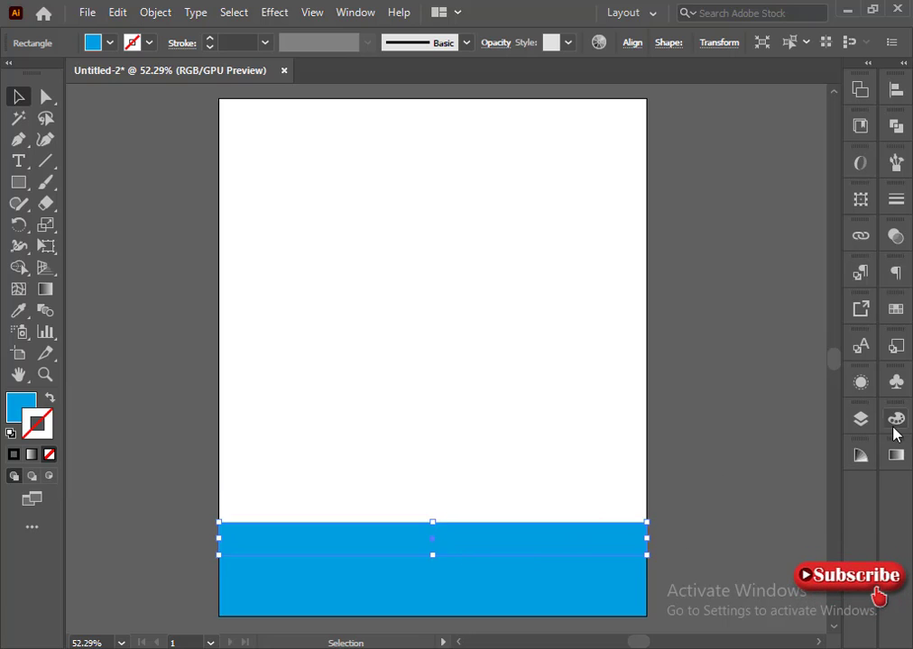
# Fill the upper strip with black and leave it without a stroke.
pyautogui.click(895, 418)
pyautogui.click(686, 530)
pyautogui.click(20, 410)
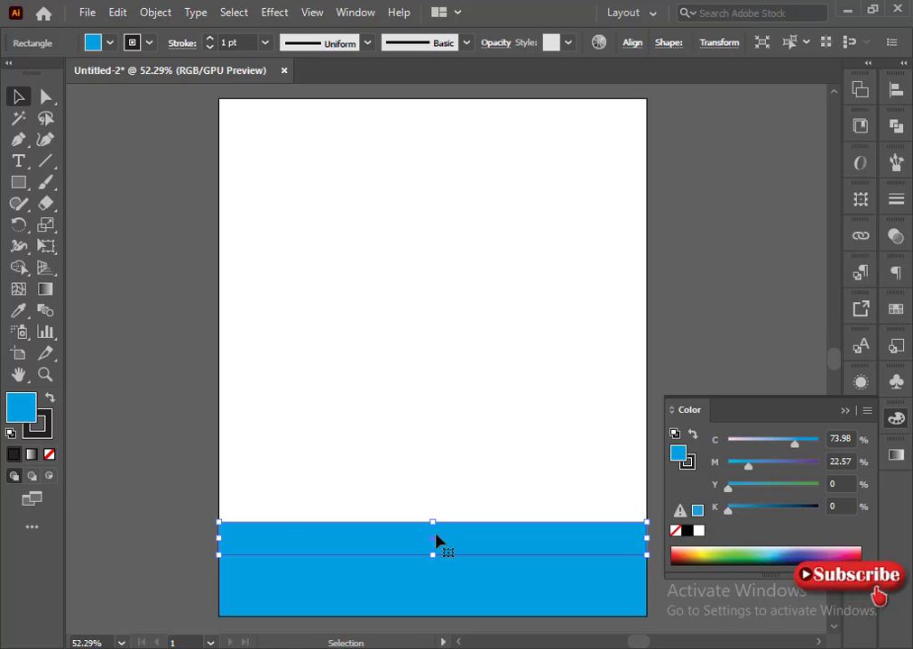
pyautogui.moveTo(32, 436); pyautogui.dragTo(16, 401)
pyautogui.click(36, 433)
pyautogui.click(48, 455)
pyautogui.click(20, 410)
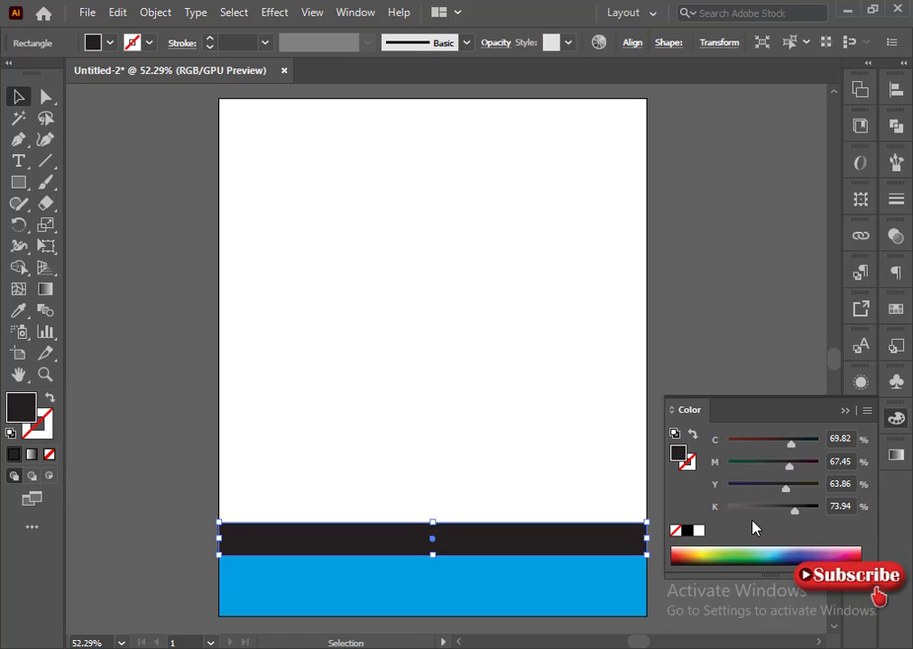
# Lighten the upper strip's fill to dark grey, ending with K at 50%.
pyautogui.moveTo(797, 510); pyautogui.dragTo(735, 511)
pyautogui.click(697, 489)
pyautogui.click(559, 464)
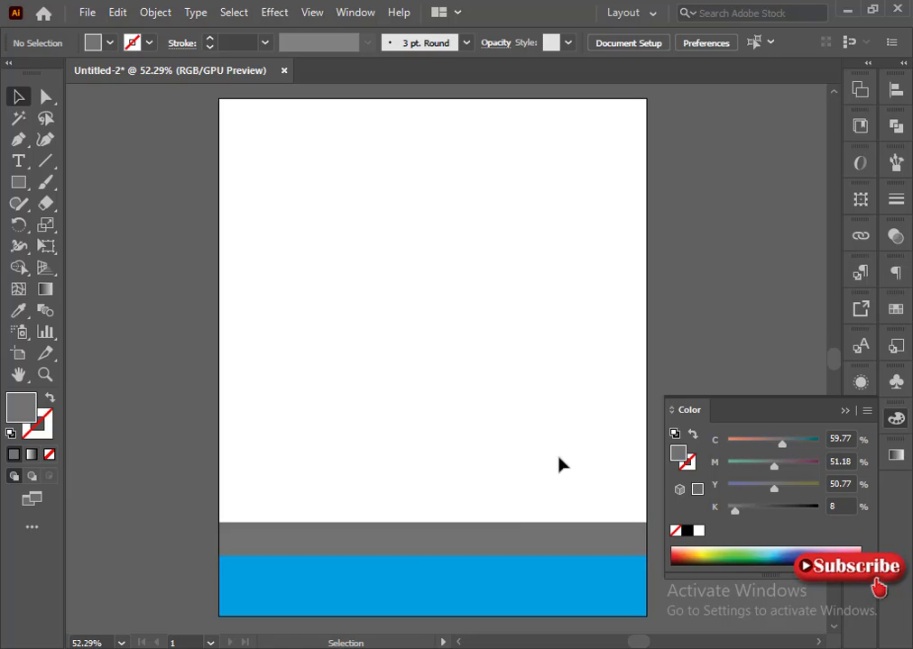
pyautogui.click(588, 533)
pyautogui.click(773, 508)
pyautogui.click(602, 470)
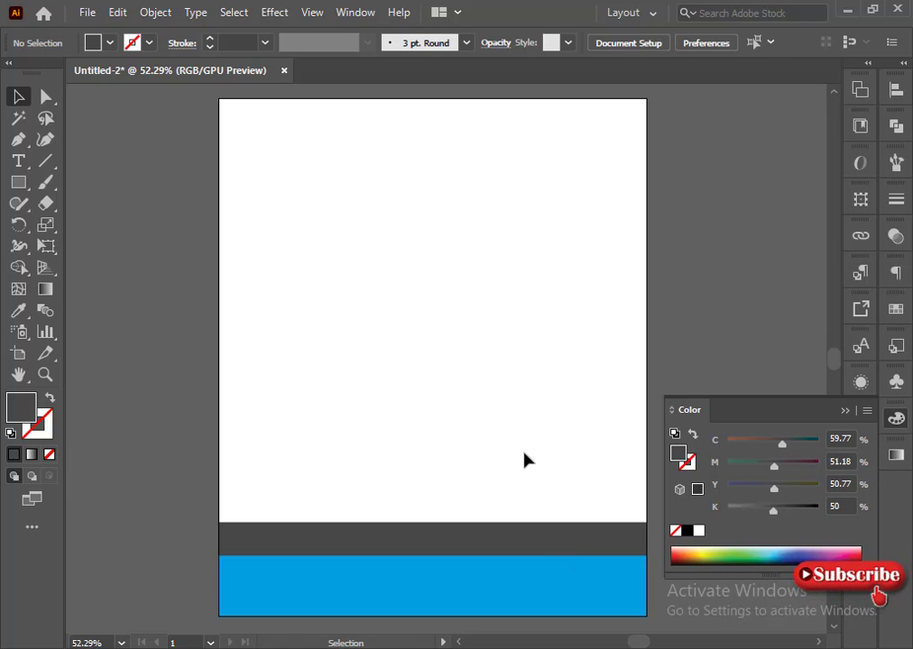
# Set the drawing defaults to no fill and a black stroke with nothing selected.
pyautogui.click(844, 412)
pyautogui.click(49, 454)
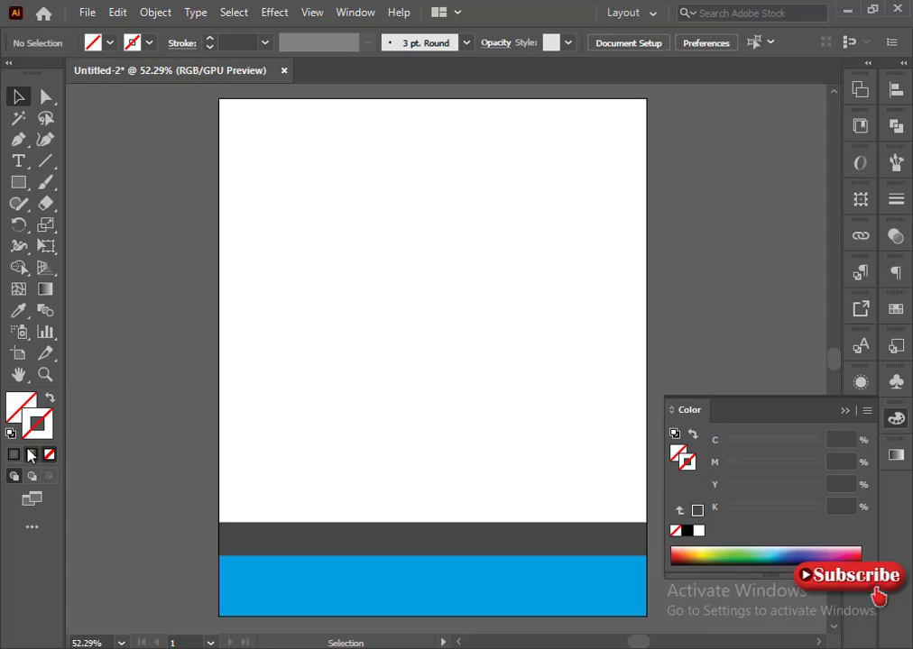
pyautogui.click(687, 531)
pyautogui.click(177, 336)
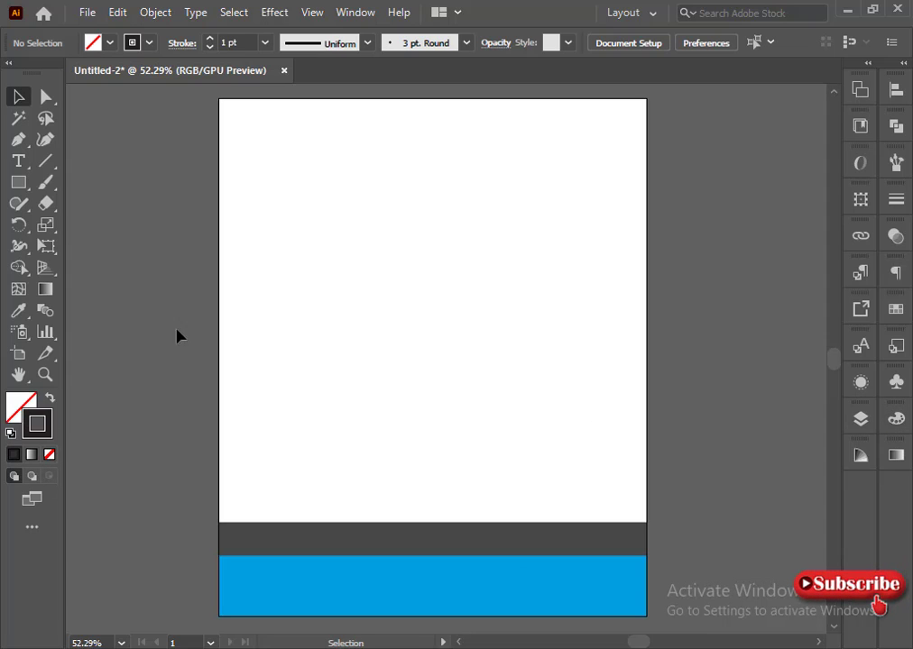
# Draw a tall, narrow, closed building outline with the Pen tool, standing on the grey strip left of the artboard's centre.
pyautogui.click(18, 140)
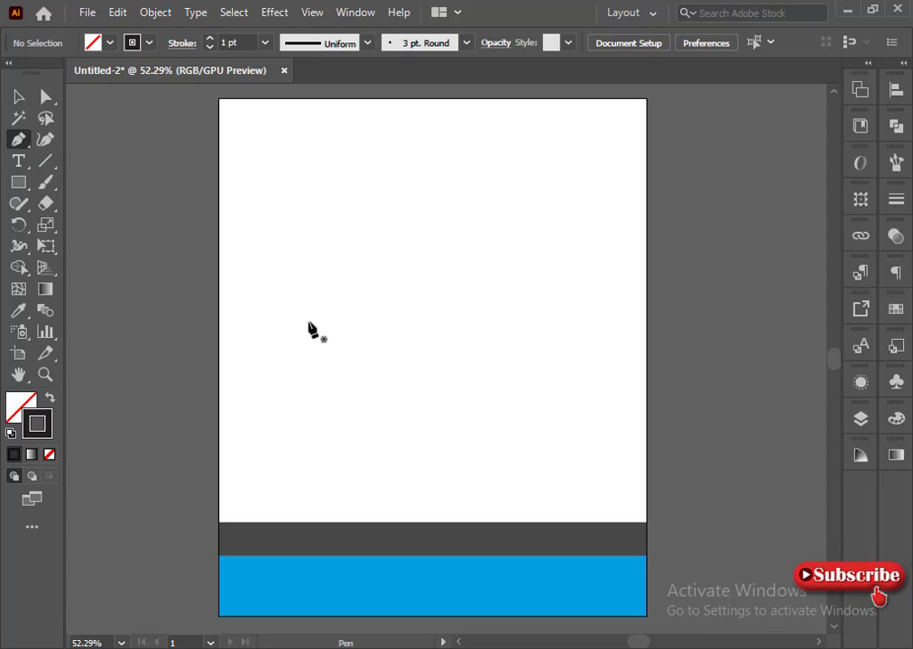
pyautogui.click(305, 290)
pyautogui.keyDown('shift'); pyautogui.click(291, 524); pyautogui.keyUp('shift')
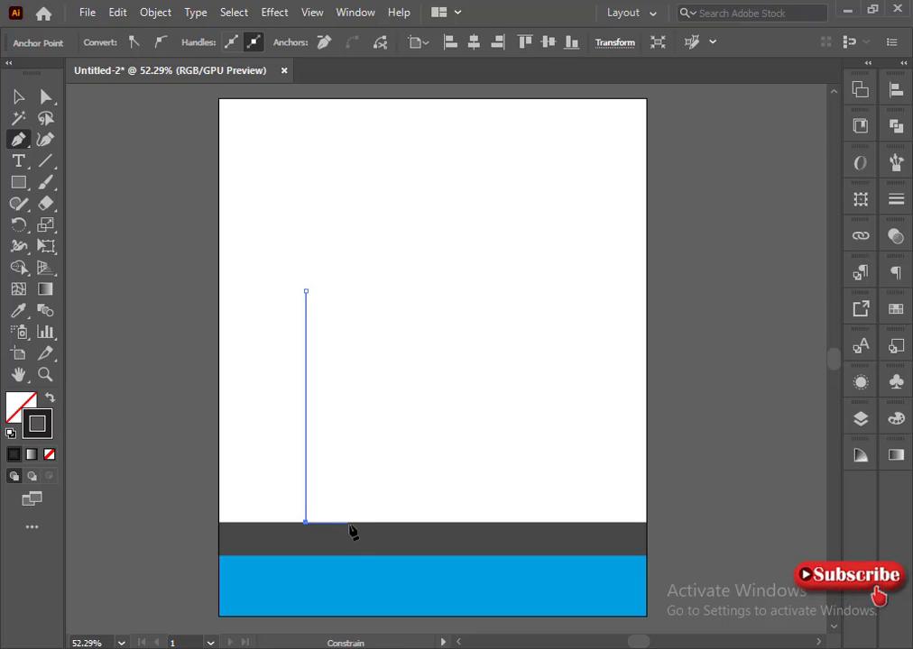
pyautogui.keyDown('shift'); pyautogui.click(357, 523); pyautogui.keyUp('shift')
pyautogui.keyDown('shift'); pyautogui.click(357, 291); pyautogui.keyUp('shift')
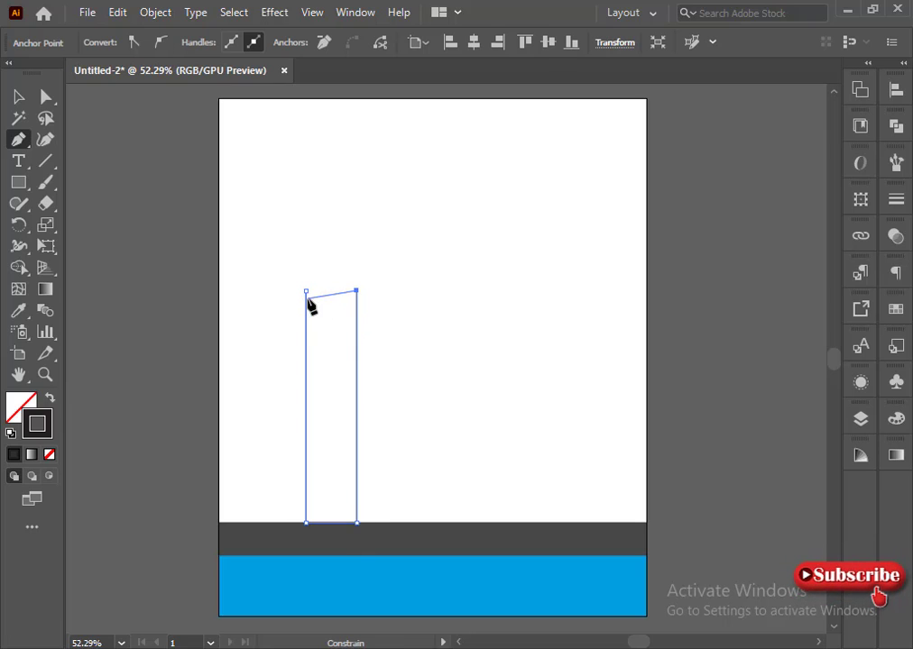
pyautogui.click(305, 290)
pyautogui.keyDown('ctrl'); pyautogui.click(465, 417); pyautogui.keyUp('ctrl')
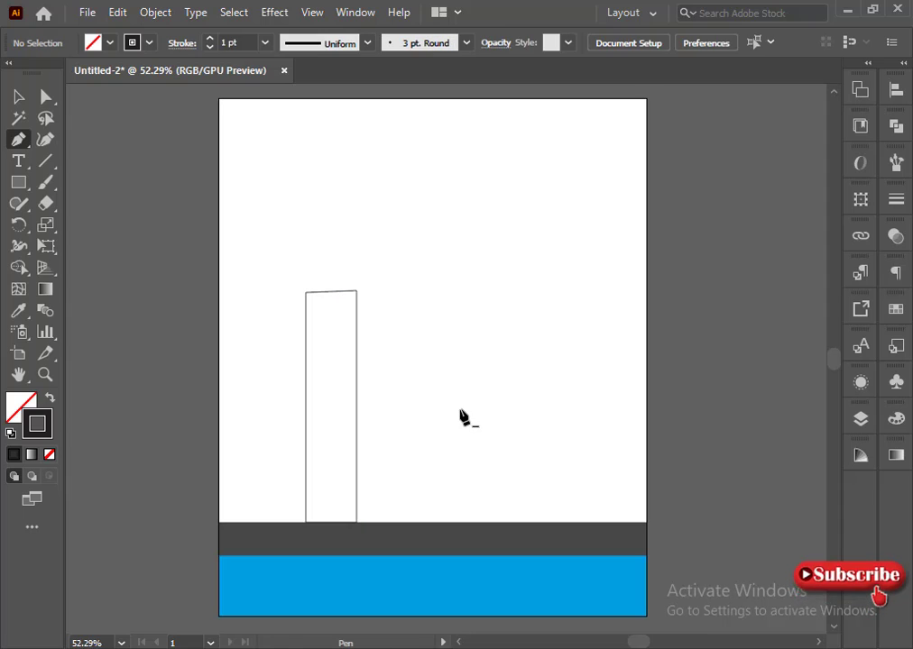
# Draw a taller building with a slanted roof against the right side of the first building using the Pen tool.
pyautogui.click(357, 291)
pyautogui.keyDown('shift'); pyautogui.click(357, 522); pyautogui.keyUp('shift')
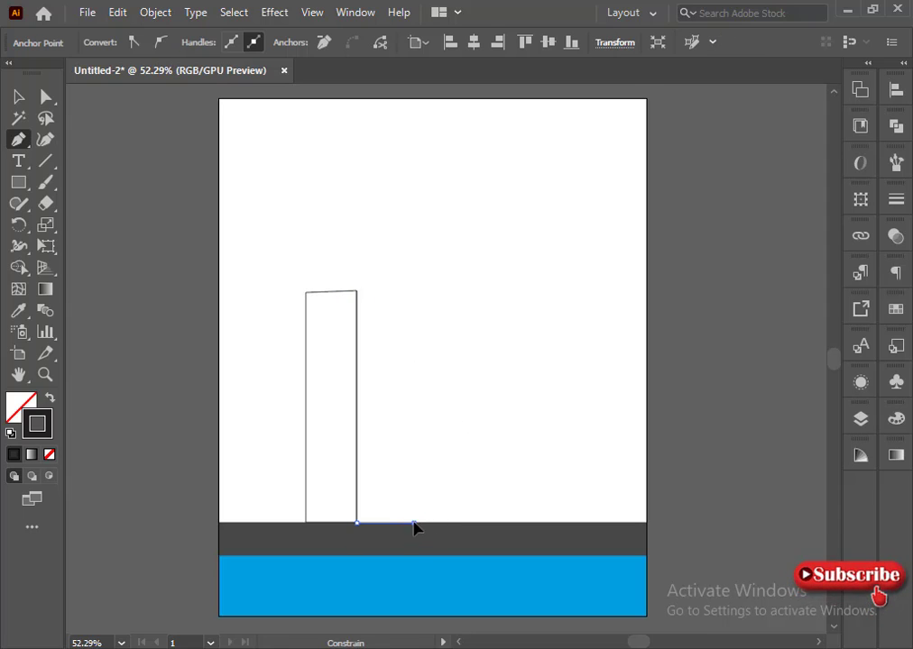
pyautogui.keyDown('shift'); pyautogui.click(414, 523); pyautogui.keyUp('shift')
pyautogui.keyDown('shift'); pyautogui.click(414, 245); pyautogui.keyUp('shift')
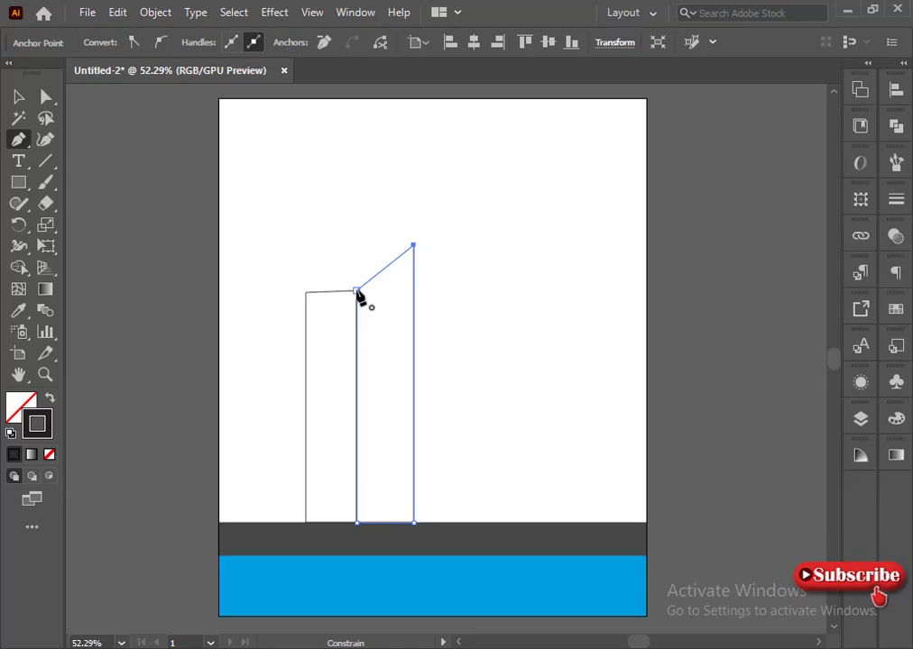
pyautogui.click(357, 290)
pyautogui.keyDown('ctrl'); pyautogui.click(391, 381); pyautogui.keyUp('ctrl')
# Move the slanted-roof building to the right to leave a narrow gap beside the first building.
pyautogui.click(18, 95)
pyautogui.click(414, 341)
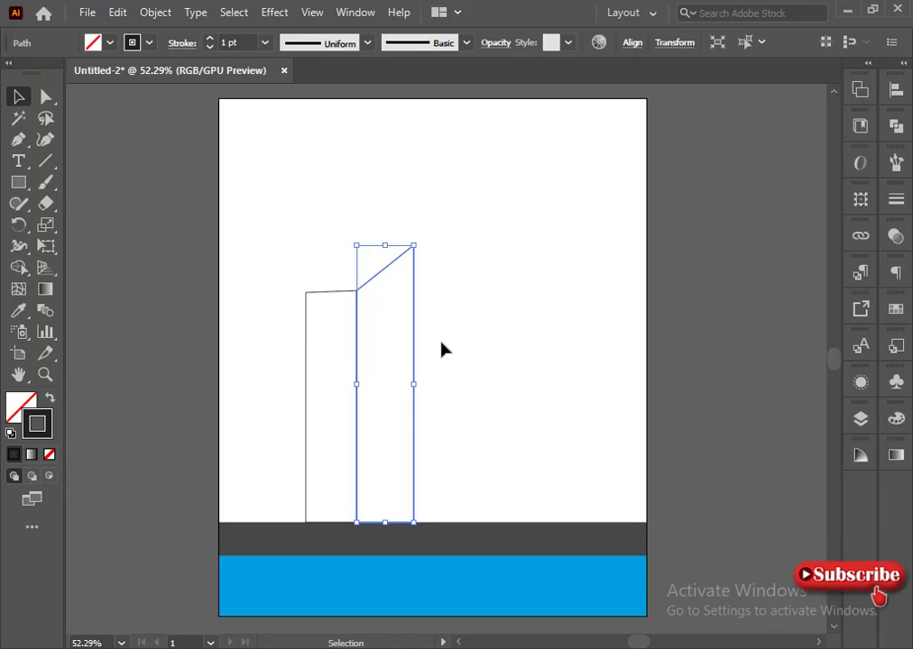
pyautogui.press('Right')
pyautogui.press('Right')
pyautogui.press('Right')
pyautogui.press('Right')
pyautogui.press('Right')
pyautogui.press('Right')
pyautogui.press('Right')
pyautogui.press('Right')
pyautogui.press('Right')
pyautogui.press('Right')
pyautogui.press('Right')
pyautogui.press('Right')
pyautogui.press('Right')
pyautogui.press('Right')
pyautogui.press('Right')
pyautogui.press('Right')
pyautogui.press('Right')
pyautogui.press('Right')
pyautogui.press('Right')
pyautogui.press('Right')
pyautogui.click(506, 306)
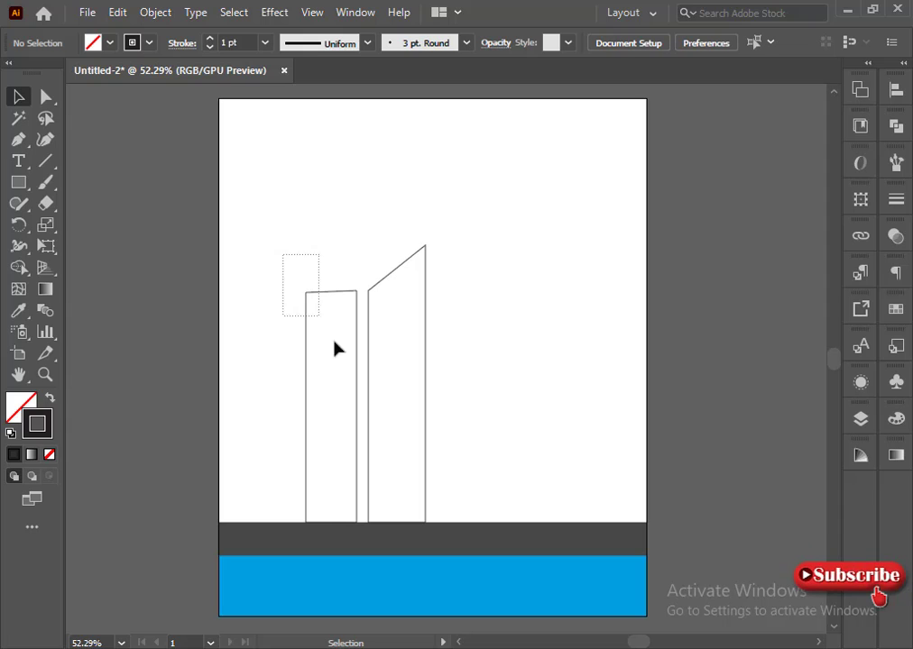
# Enlarge the flat-topped building upward and to the left, keeping its base on the grey strip.
pyautogui.moveTo(335, 348); pyautogui.dragTo(285, 271)
pyautogui.click(393, 259)
# Flip the slanted-roof building horizontally so the roof falls to the right, and make it slightly taller and wider.
pyautogui.click(394, 270)
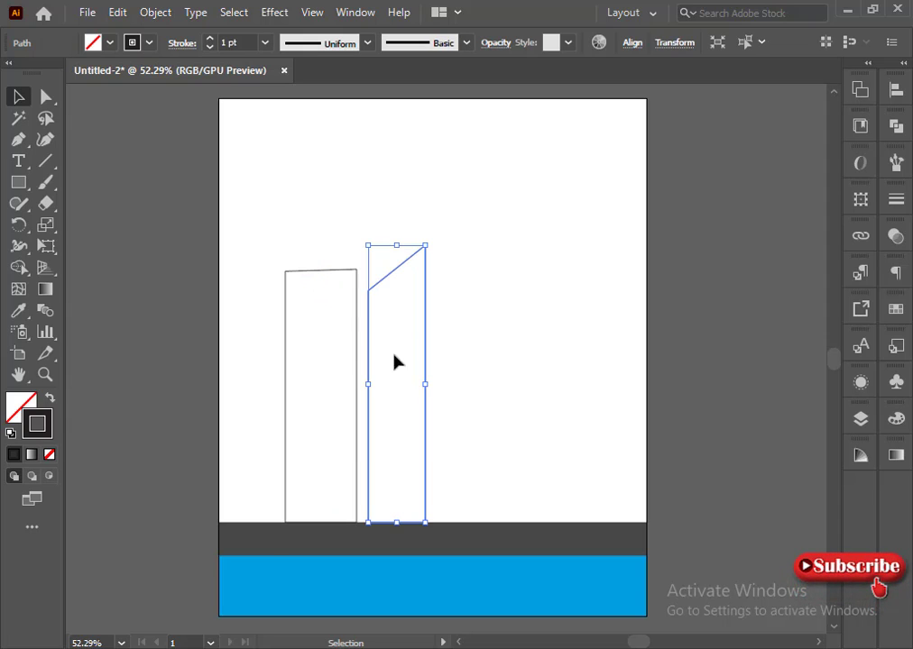
pyautogui.moveTo(368, 382); pyautogui.dragTo(426, 378)
pyautogui.click(442, 396)
pyautogui.moveTo(395, 321); pyautogui.dragTo(394, 322)
pyautogui.moveTo(426, 245)
pyautogui.mouseDown()
pyautogui.moveTo(435, 238)
pyautogui.moveTo(427, 241)
pyautogui.mouseUp()
pyautogui.moveTo(427, 380); pyautogui.dragTo(431, 381)
pyautogui.click(487, 379)
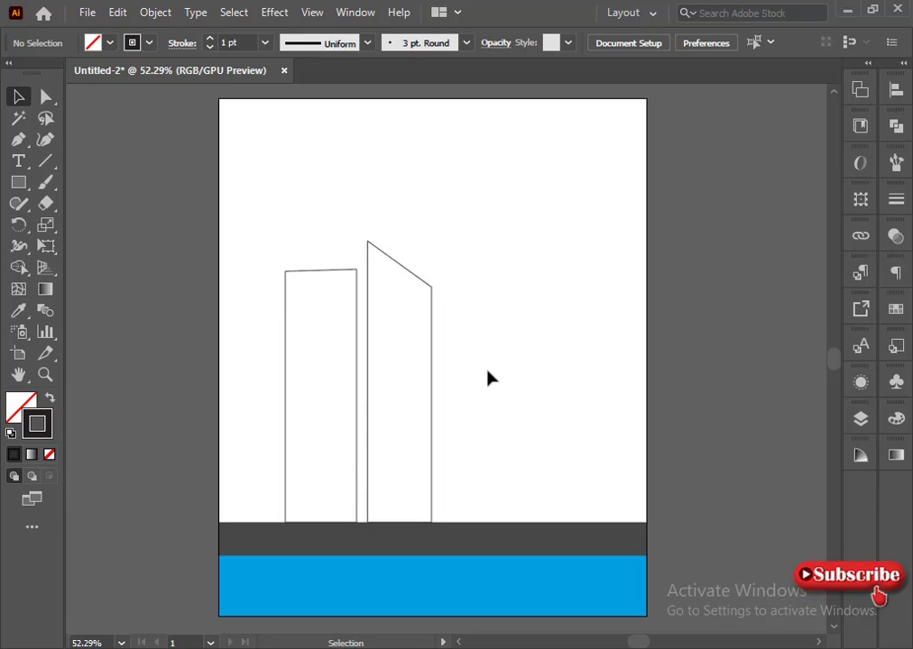
# Duplicate the flat-topped building to the right of the slanted one, and repeat the copy once at the same spacing.
pyautogui.click(283, 384)
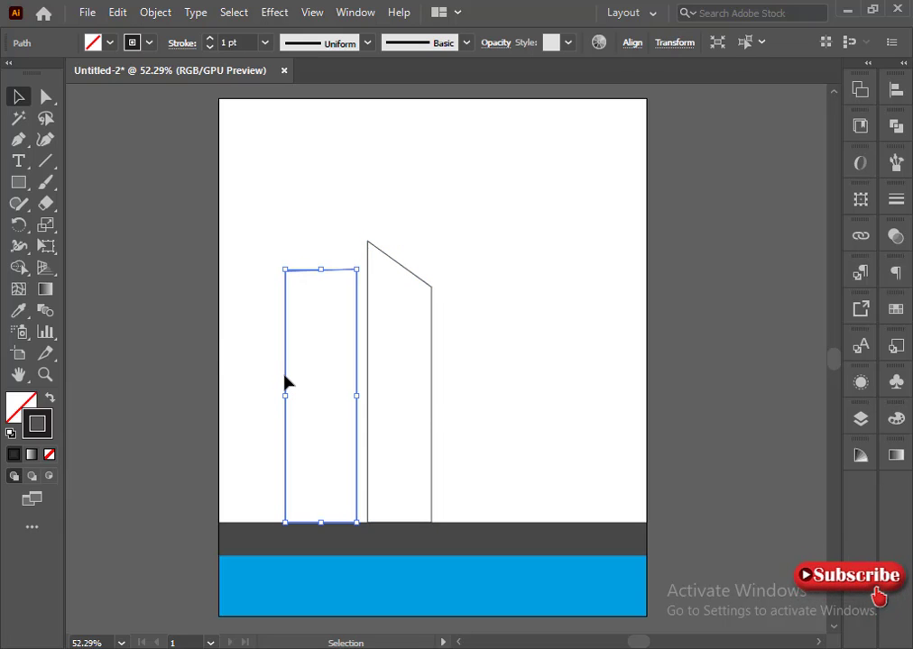
pyautogui.moveTo(285, 379); pyautogui.dragTo(438, 381)
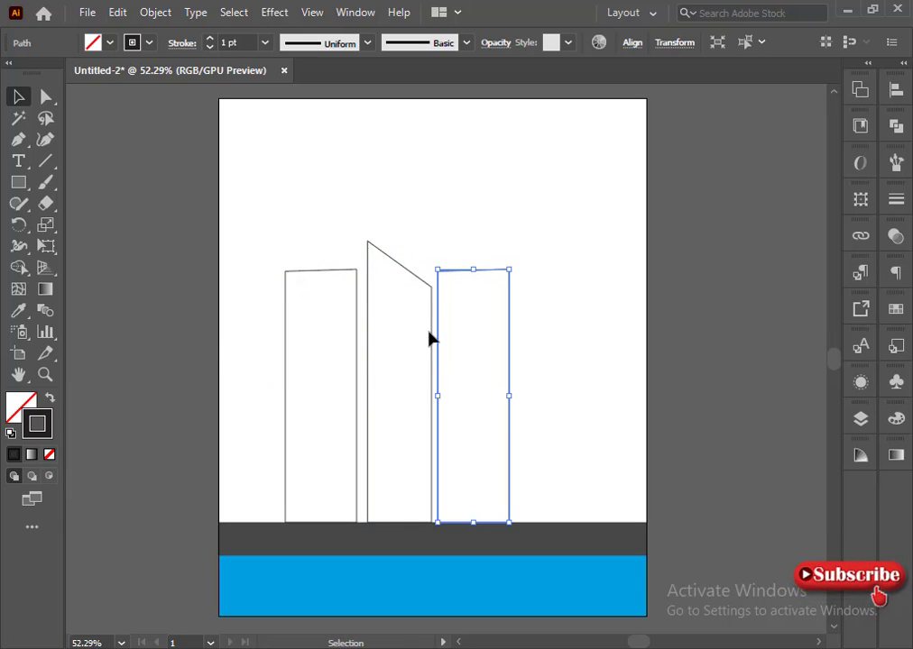
pyautogui.hotkey('ctrl', 'd')
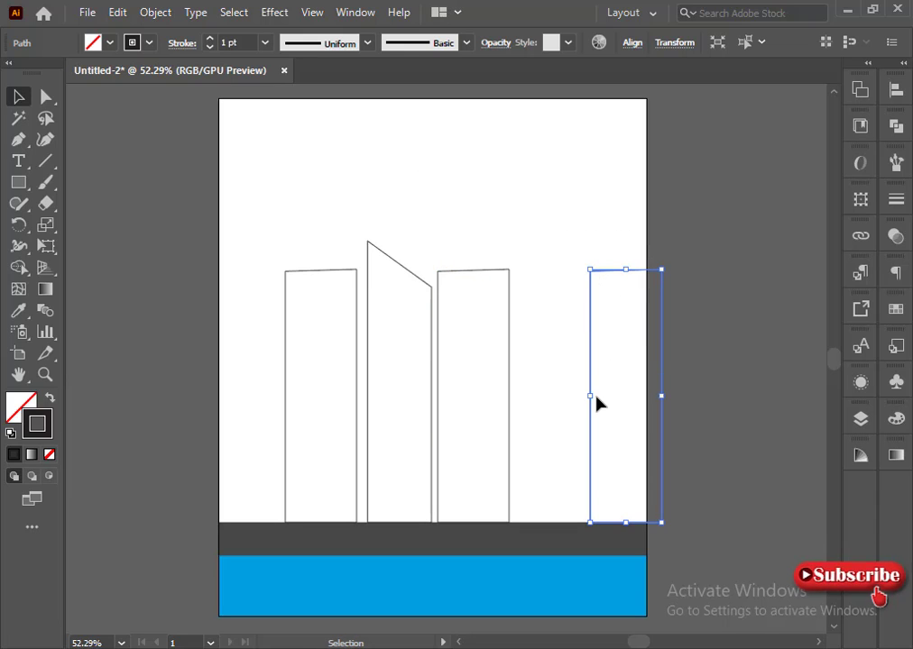
# Move the last building copy left onto the artboard beside the third building and lower its top.
pyautogui.press('Left')
pyautogui.press('Left')
pyautogui.press('Left')
pyautogui.press('Left')
pyautogui.press('Left')
pyautogui.press('Left')
pyautogui.press('Left')
pyautogui.press('Left')
pyautogui.press('Left')
pyautogui.press('Left')
pyautogui.press('Left')
pyautogui.press('Left')
pyautogui.press('Left')
pyautogui.press('Left')
pyautogui.press('Left')
pyautogui.press('Left')
pyautogui.press('Left')
pyautogui.press('Left')
pyautogui.press('Left')
pyautogui.press('Left')
pyautogui.press('Left')
pyautogui.press('Left')
pyautogui.press('Left')
pyautogui.press('Left')
pyautogui.press('Left')
pyautogui.press('Left')
pyautogui.press('Left')
pyautogui.press('Left')
pyautogui.press('Left')
pyautogui.press('Left')
pyautogui.press('Left')
pyautogui.press('Left')
pyautogui.press('Left')
pyautogui.press('Left')
pyautogui.press('Left')
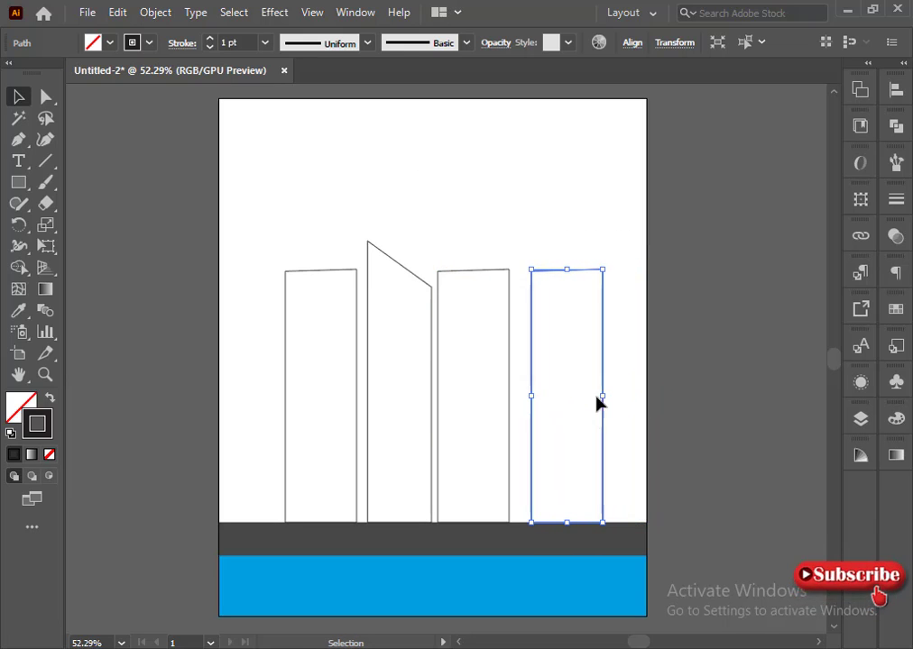
pyautogui.moveTo(523, 267); pyautogui.dragTo(524, 289)
pyautogui.click(642, 343)
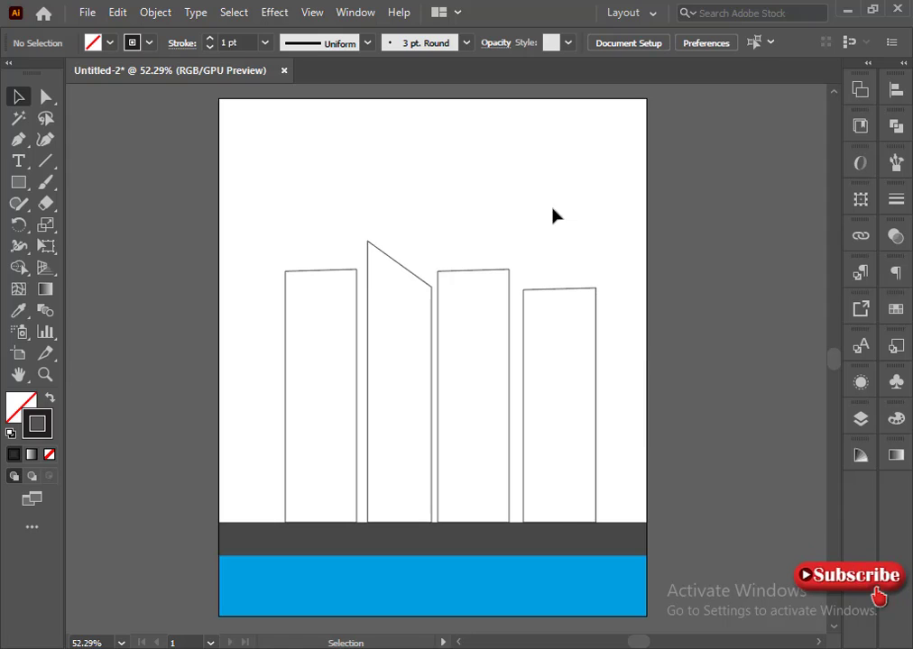
# Nudge the shorter rightmost building slightly left to narrow the gap to its neighbour.
pyautogui.click(584, 346)
pyautogui.press('Left')
pyautogui.press('Left')
pyautogui.press('Left')
pyautogui.press('Left')
pyautogui.click(665, 352)
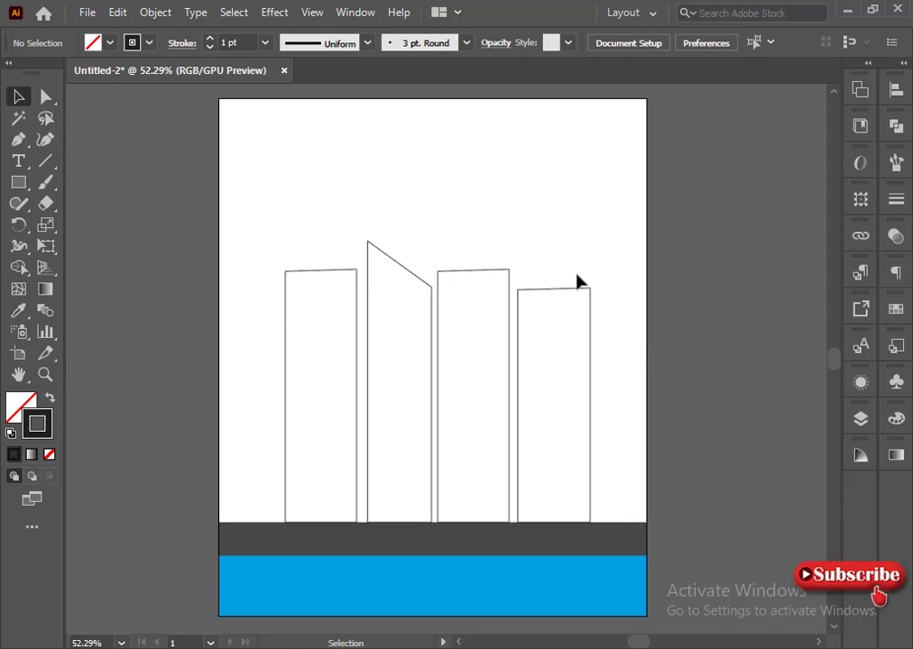
# Draw a narrow upright window near the top of the first building and copy it into an evenly spaced row of three.
pyautogui.click(19, 182)
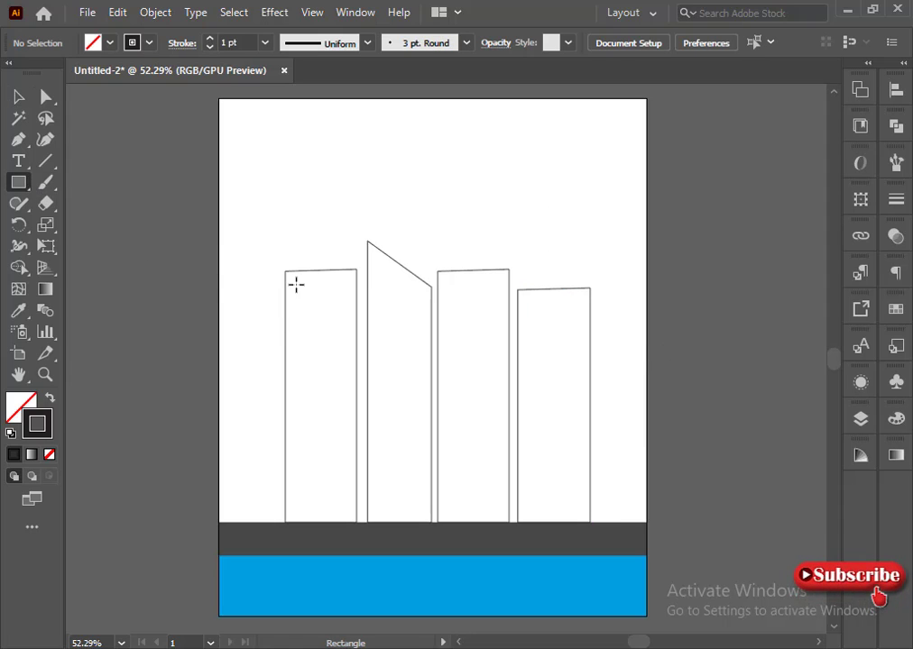
pyautogui.press('v')
pyautogui.moveTo(302, 316); pyautogui.dragTo(322, 310)
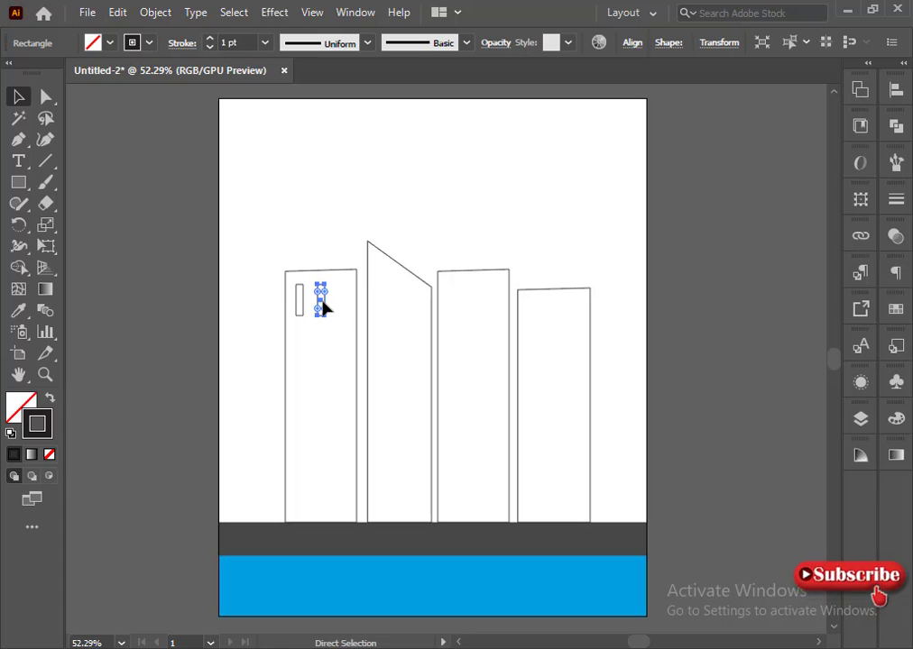
pyautogui.click(275, 329)
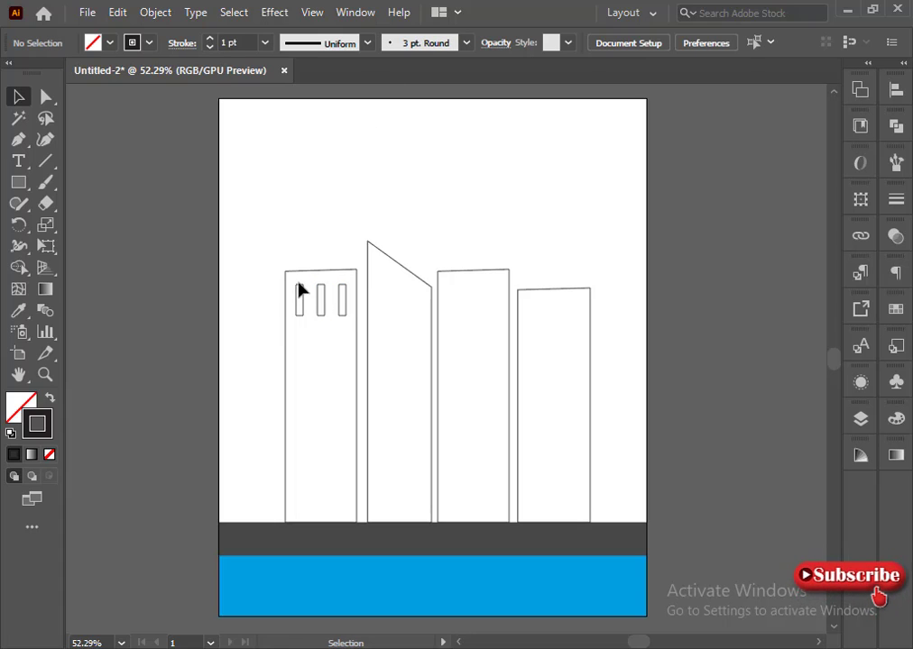
# Duplicate the row of three windows down the first building to make five evenly spaced rows.
pyautogui.moveTo(301, 291); pyautogui.dragTo(318, 354)
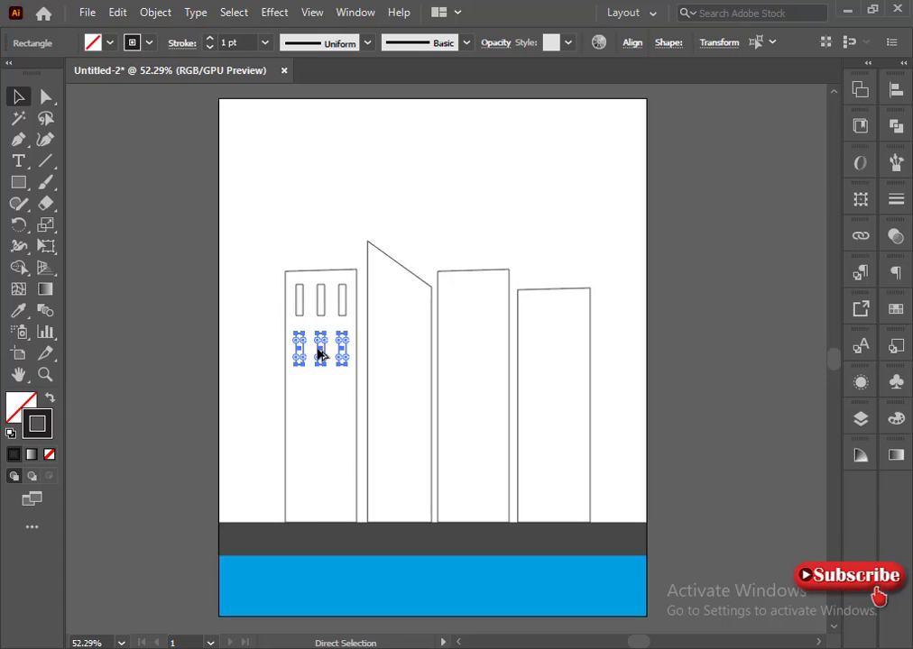
pyautogui.hotkey('ctrl', 'd')
pyautogui.hotkey('ctrl', 'd')
pyautogui.hotkey('ctrl', 'd')
pyautogui.click(287, 248)
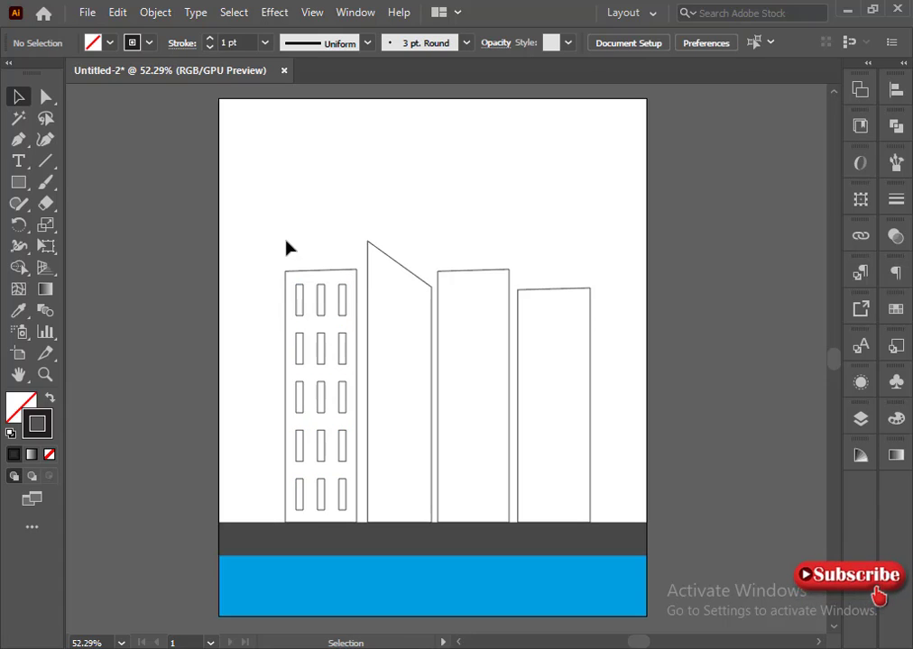
# Draw a small rectangular window below the slanted roof and copy it across into a row of three.
pyautogui.click(18, 181)
pyautogui.moveTo(370, 283); pyautogui.dragTo(386, 300)
pyautogui.click(18, 96)
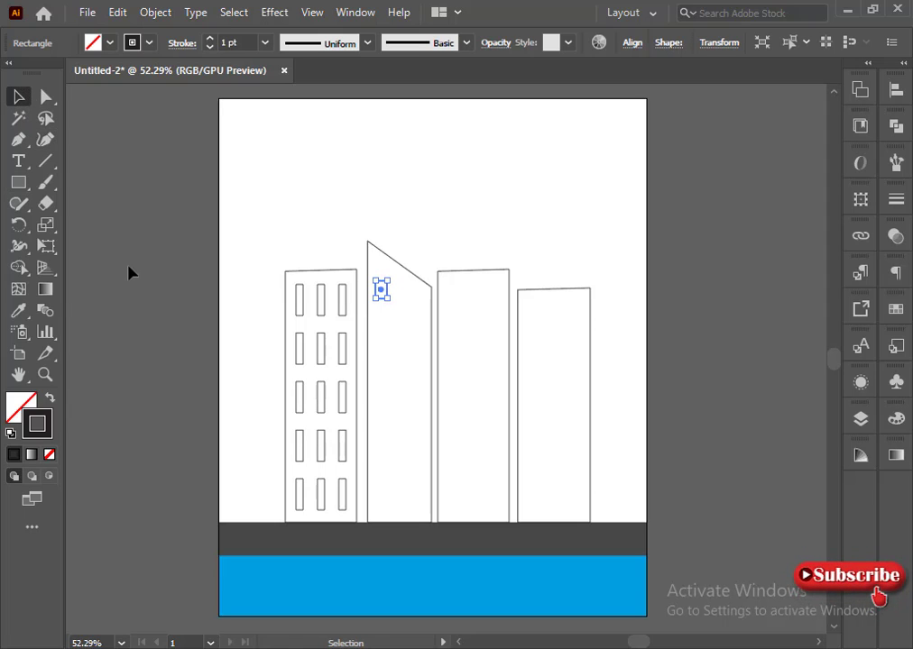
pyautogui.moveTo(381, 289); pyautogui.dragTo(400, 301)
# Shift the three small windows down and slightly left to centre them beneath the slanted roof.
pyautogui.click(407, 326)
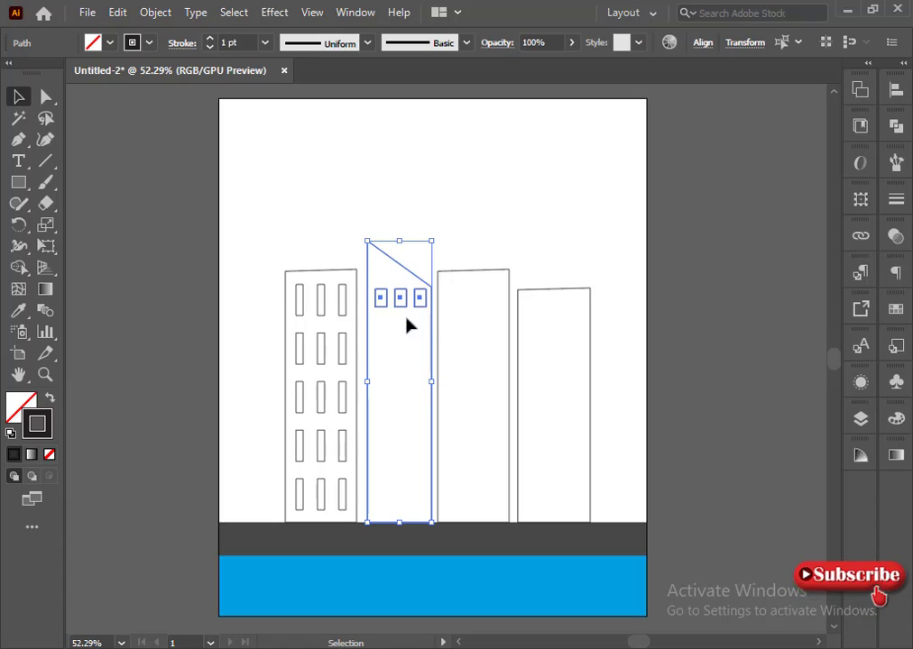
pyautogui.moveTo(394, 270); pyautogui.dragTo(394, 271)
pyautogui.press('Down')
pyautogui.press('Down')
pyautogui.press('Down')
pyautogui.press('Down')
pyautogui.press('Down')
pyautogui.press('Down')
pyautogui.press('Down')
pyautogui.press('Down')
pyautogui.press('Down')
pyautogui.press('Down')
pyautogui.press('Down')
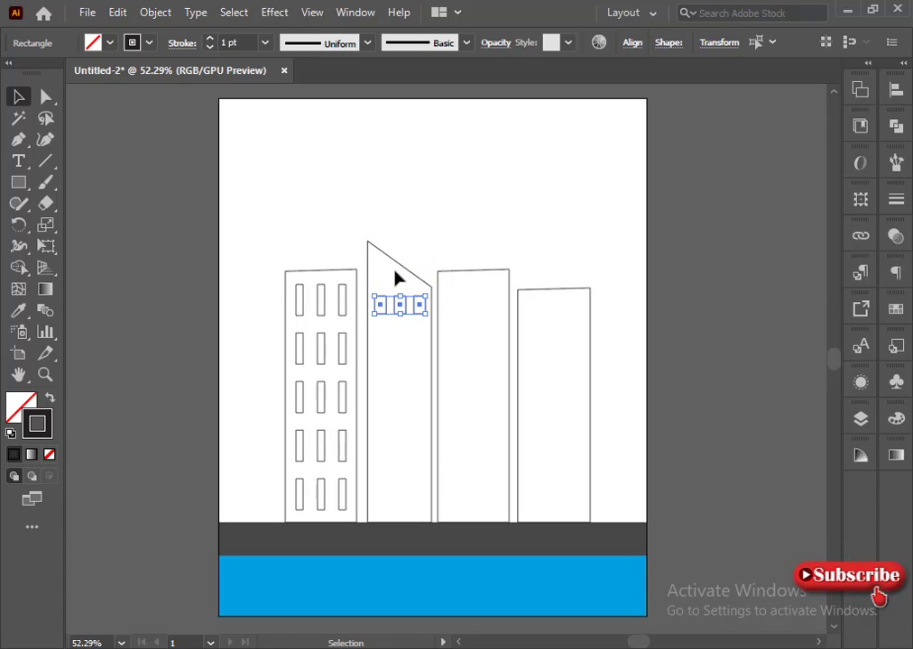
pyautogui.press('Left')
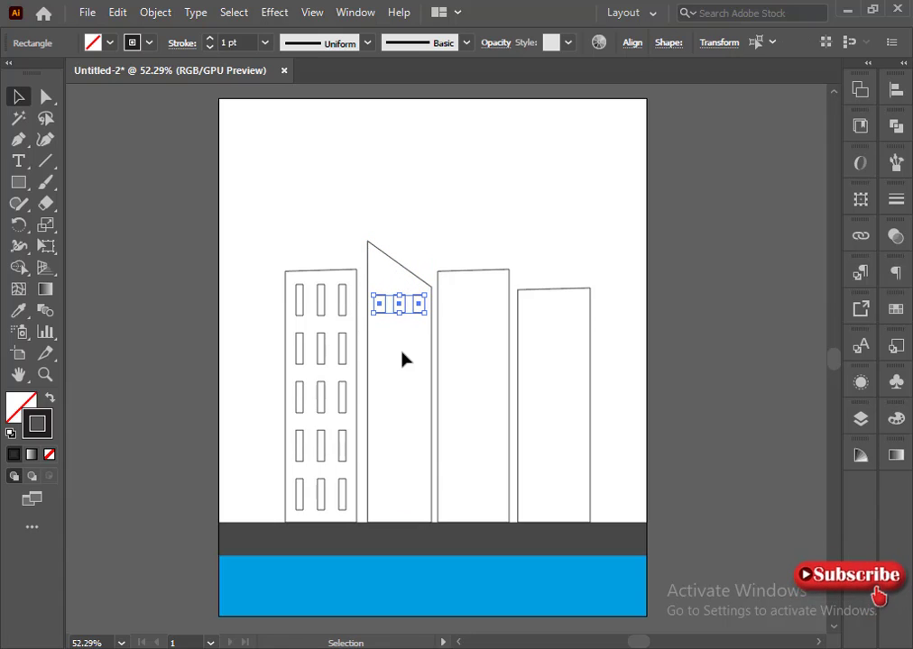
# Duplicate the small window row down the slanted-roof building to make eight evenly spaced rows.
pyautogui.moveTo(397, 311); pyautogui.dragTo(400, 338)
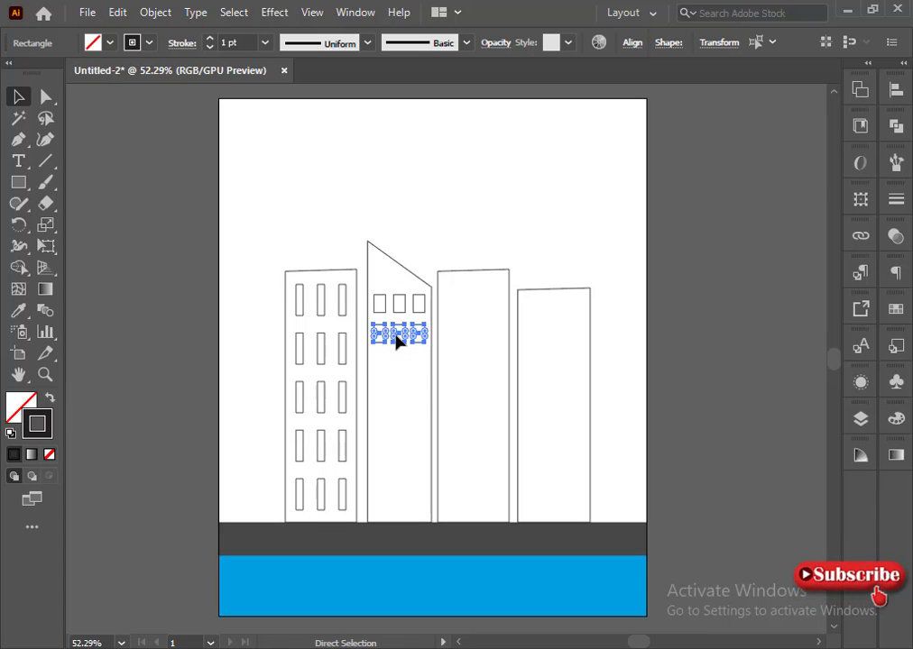
pyautogui.hotkey('ctrl', 'd')
pyautogui.hotkey('ctrl', 'd')
pyautogui.hotkey('ctrl', 'd')
pyautogui.hotkey('ctrl', 'd')
pyautogui.hotkey('ctrl', 'd')
pyautogui.hotkey('ctrl', 'd')
pyautogui.click(478, 227)
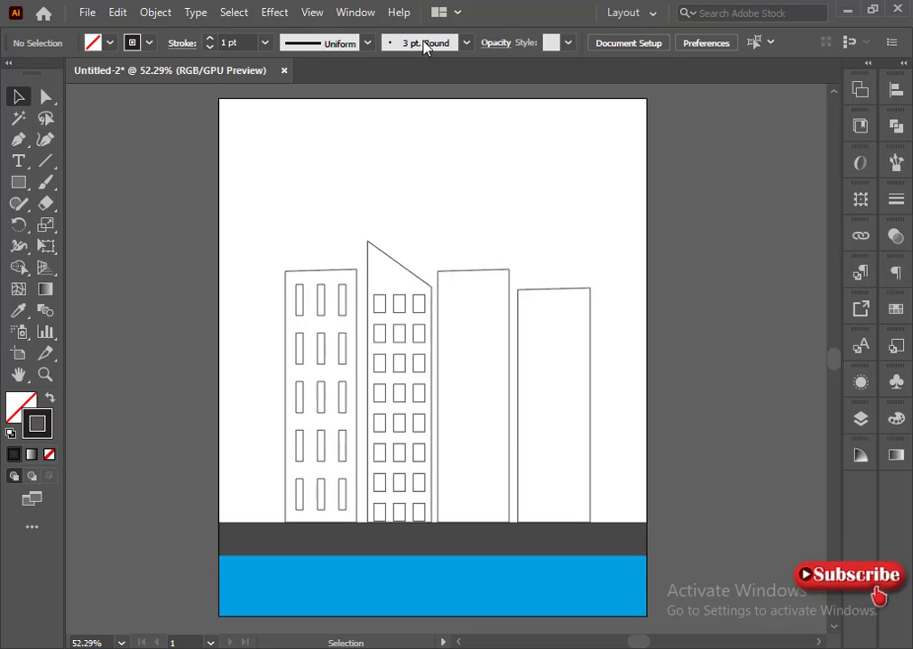
# Draw a small rectangular window near the top of the third building and copy it across to make a pair.
pyautogui.press('m')
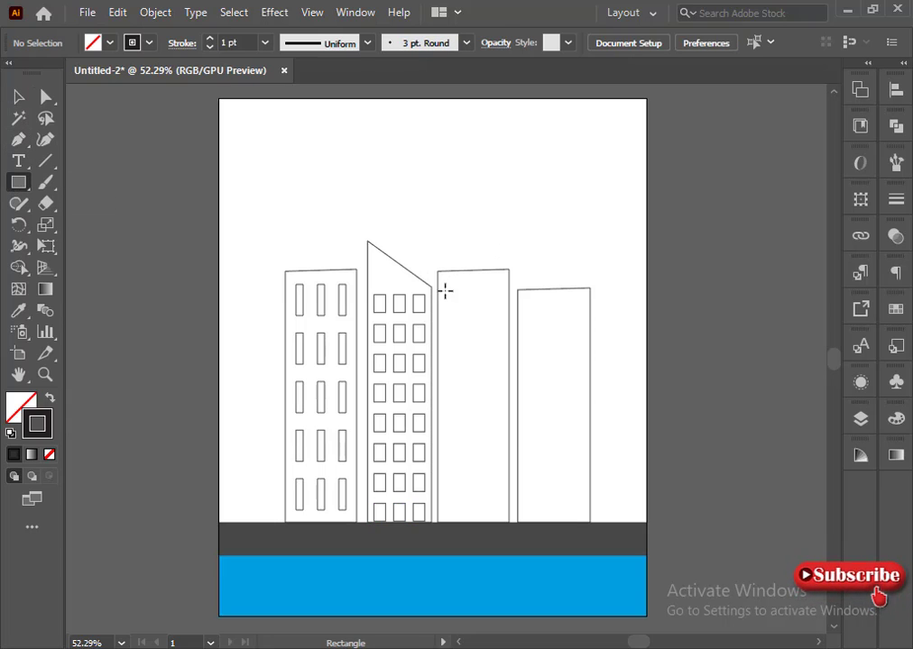
pyautogui.moveTo(442, 288)
pyautogui.mouseDown()
pyautogui.moveTo(460, 312)
pyautogui.moveTo(488, 306)
pyautogui.mouseUp()
pyautogui.press('v')
pyautogui.click(452, 302)
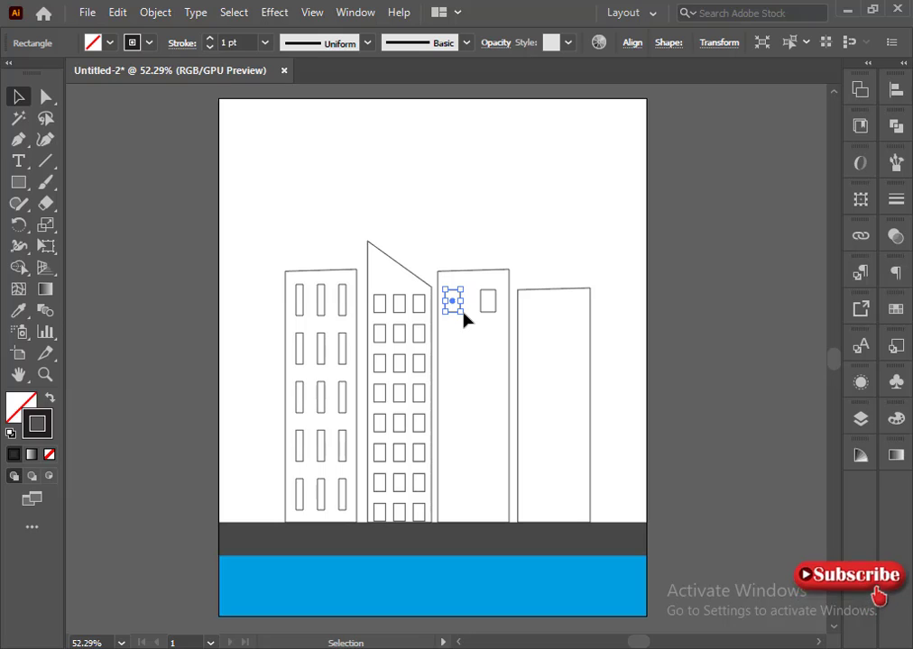
pyautogui.click(464, 338)
# Duplicate the window pair down the third building to make seven evenly spaced rows.
pyautogui.moveTo(445, 280); pyautogui.dragTo(468, 338)
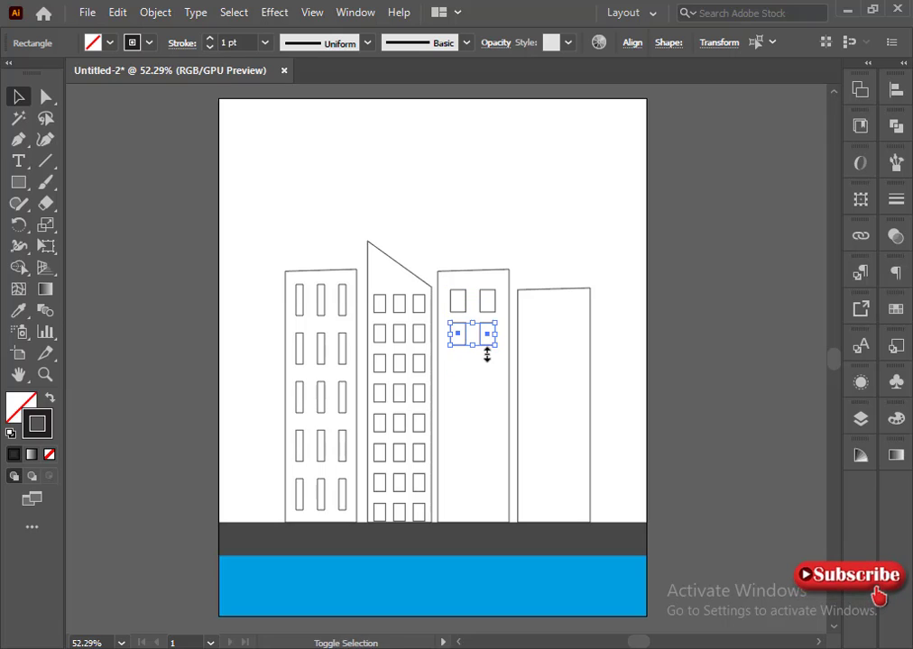
pyautogui.hotkey('ctrl', 'd')
pyautogui.hotkey('ctrl', 'd')
pyautogui.hotkey('ctrl', 'd')
pyautogui.hotkey('ctrl', 'd')
pyautogui.hotkey('ctrl', 'd')
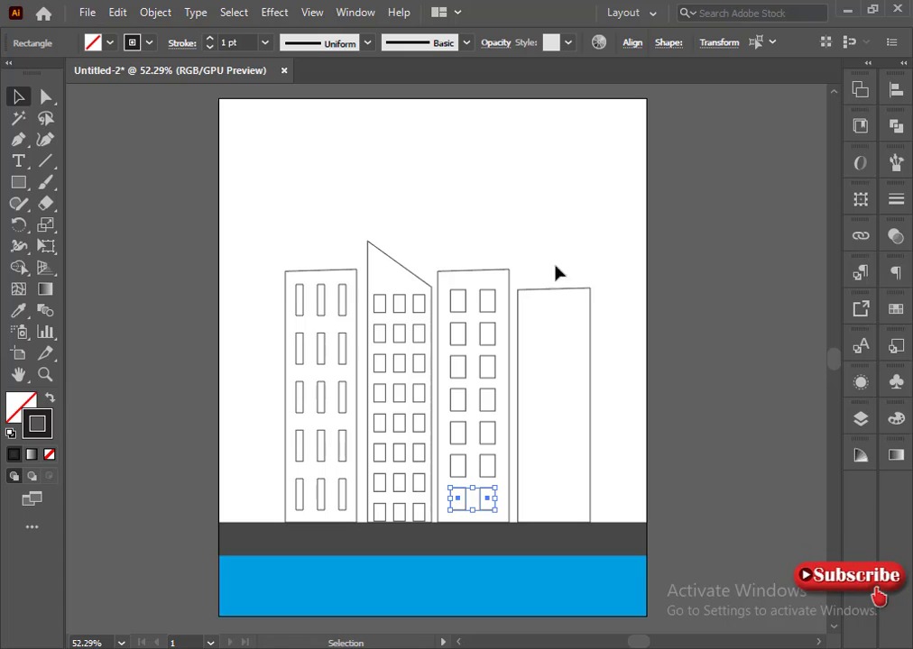
pyautogui.click(557, 271)
# Draw a wide, narrow rectangular window near the top of the fourth building and copy it once directly below.
pyautogui.click(18, 181)
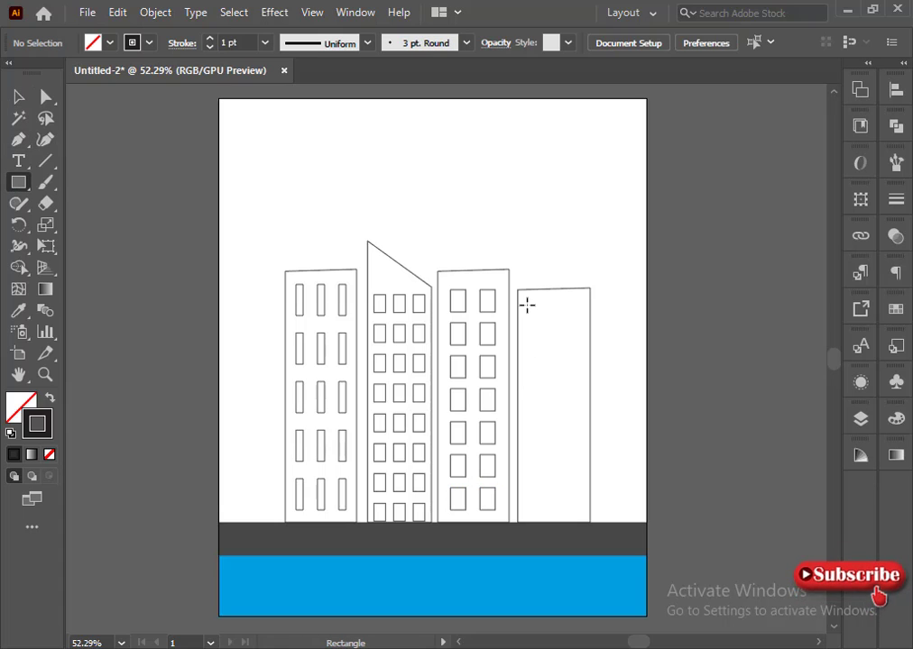
pyautogui.moveTo(568, 315)
pyautogui.mouseDown()
pyautogui.moveTo(581, 311)
pyautogui.moveTo(550, 328)
pyautogui.mouseUp()
pyautogui.press('v')
# Duplicate the wide window down the fourth building to make fifteen evenly spaced rows, and shift the whole column slightly right.
pyautogui.hotkey('ctrl', 'd')
pyautogui.hotkey('ctrl', 'd')
pyautogui.hotkey('ctrl', 'd')
pyautogui.hotkey('ctrl', 'd')
pyautogui.hotkey('ctrl', 'd')
pyautogui.hotkey('ctrl', 'd')
pyautogui.hotkey('ctrl', 'd')
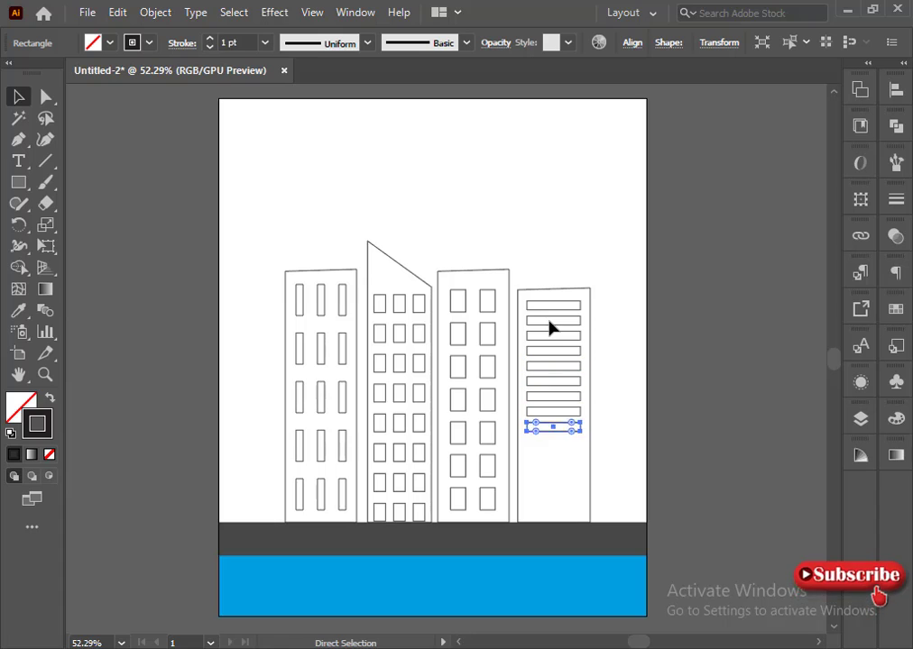
pyautogui.hotkey('ctrl', 'd')
pyautogui.hotkey('ctrl', 'd')
pyautogui.hotkey('ctrl', 'd')
pyautogui.hotkey('ctrl', 'd')
pyautogui.hotkey('ctrl', 'd')
pyautogui.hotkey('ctrl', 'd')
pyautogui.click(679, 322)
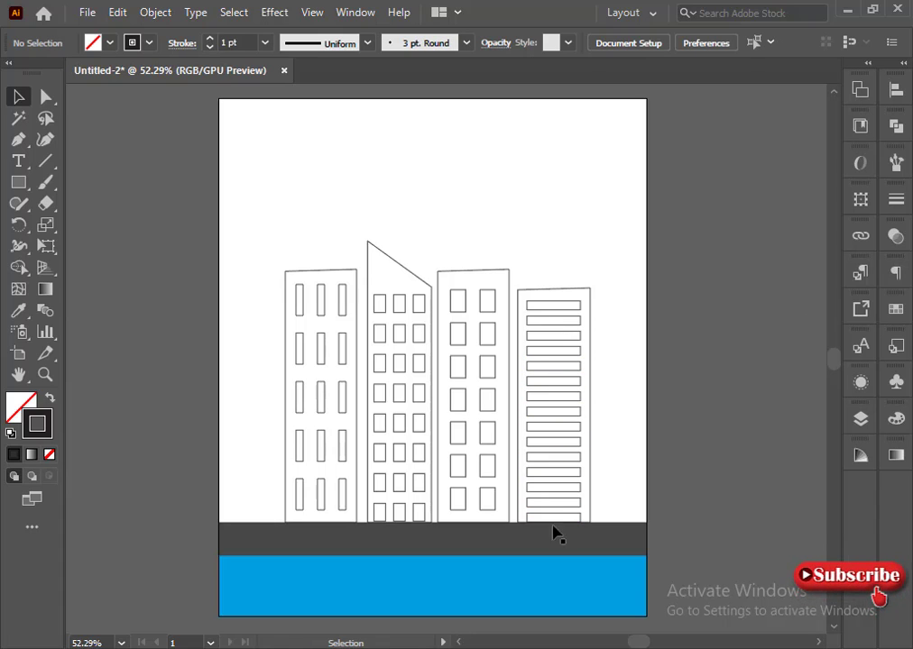
pyautogui.moveTo(524, 307); pyautogui.dragTo(582, 524)
pyautogui.click(656, 540)
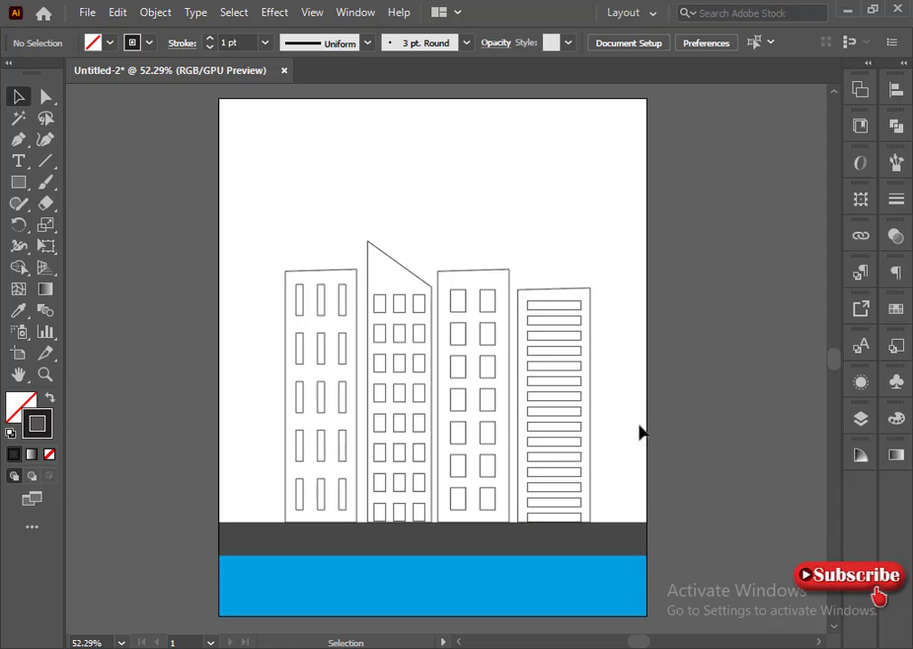
# Remove the first building's stroke and fill it with orange-yellow, C 0, M 31, Y 100, K 0.
pyautogui.moveTo(269, 261); pyautogui.dragTo(297, 287)
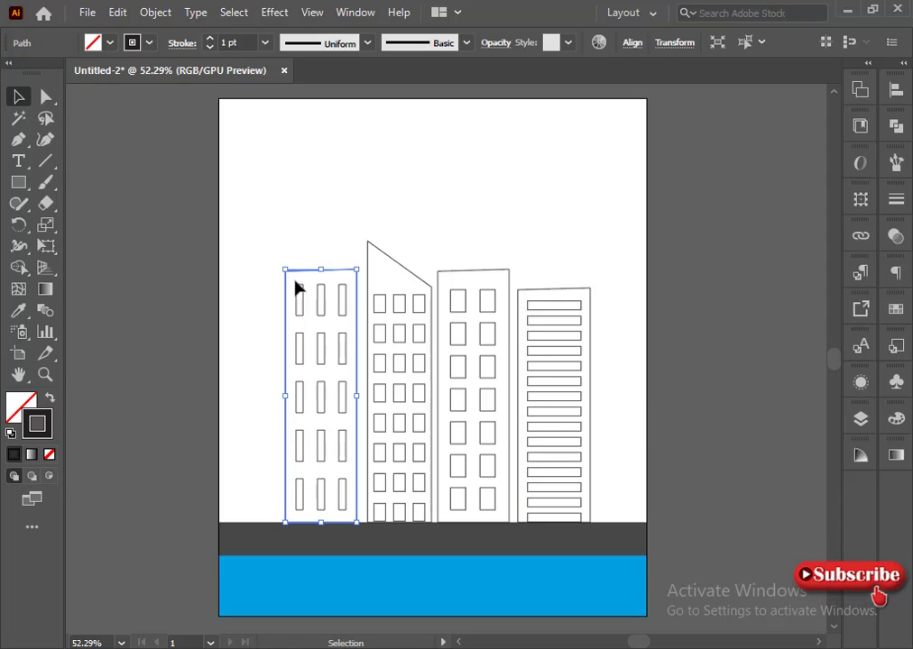
pyautogui.click(895, 418)
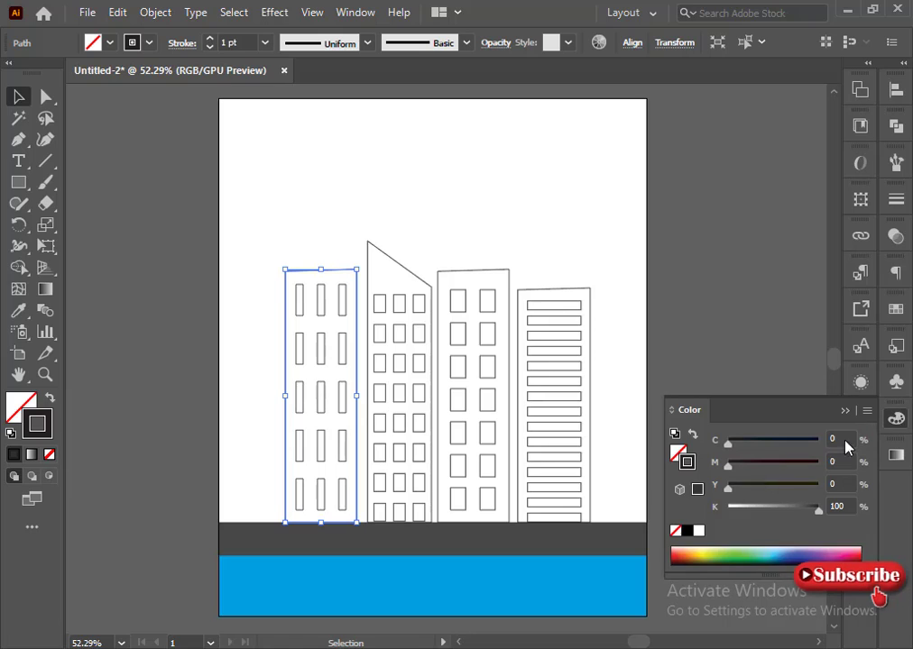
pyautogui.click(48, 454)
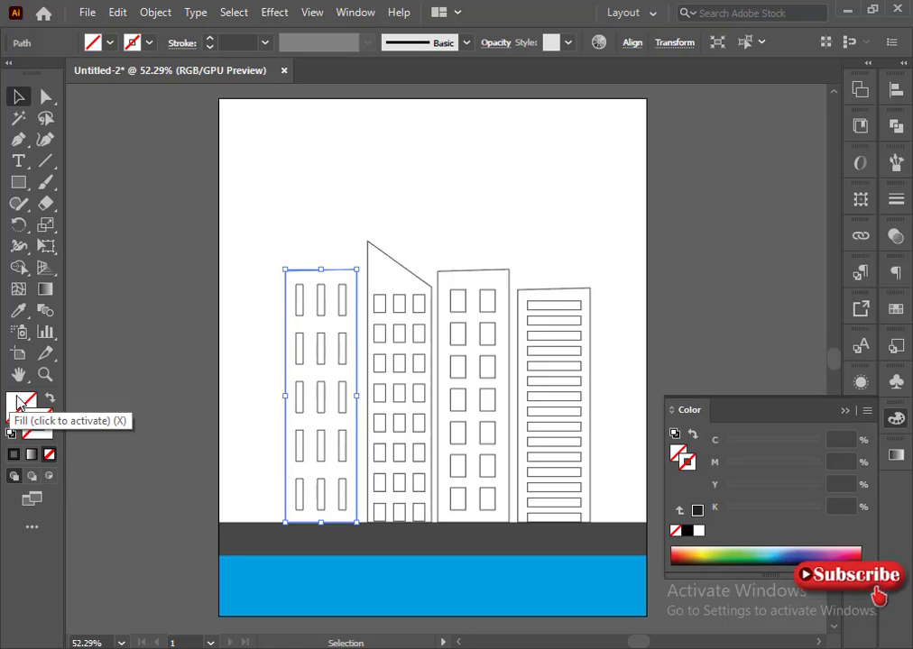
pyautogui.click(21, 404)
pyautogui.click(708, 548)
pyautogui.moveTo(811, 486); pyautogui.dragTo(868, 480)
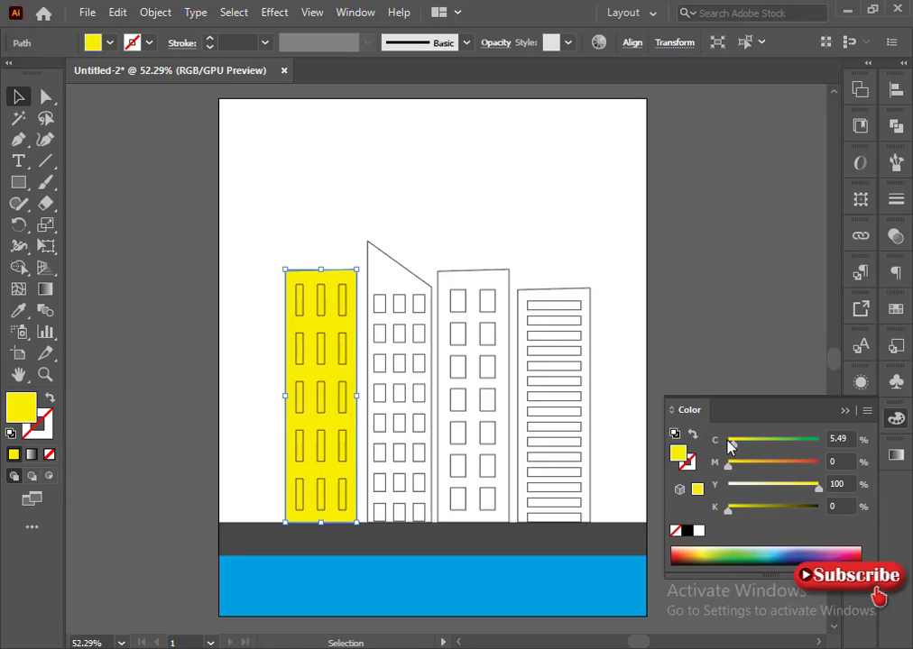
pyautogui.moveTo(732, 443); pyautogui.dragTo(756, 465)
pyautogui.click(745, 464)
pyautogui.click(441, 311)
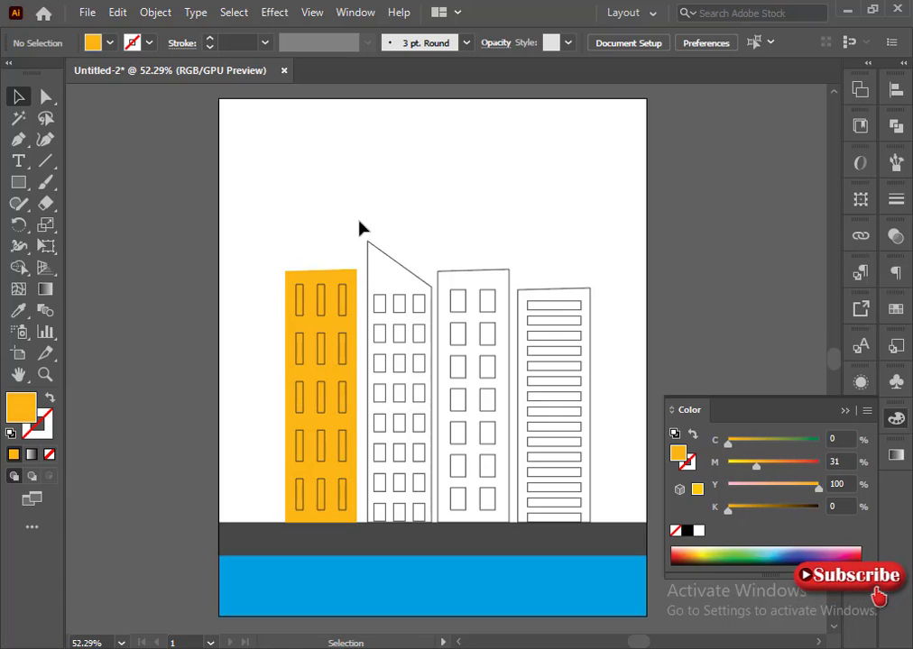
# Fill the slanted-roof building with bright red by raising the magenta of the orange-yellow colour.
pyautogui.click(369, 244)
pyautogui.click(697, 512)
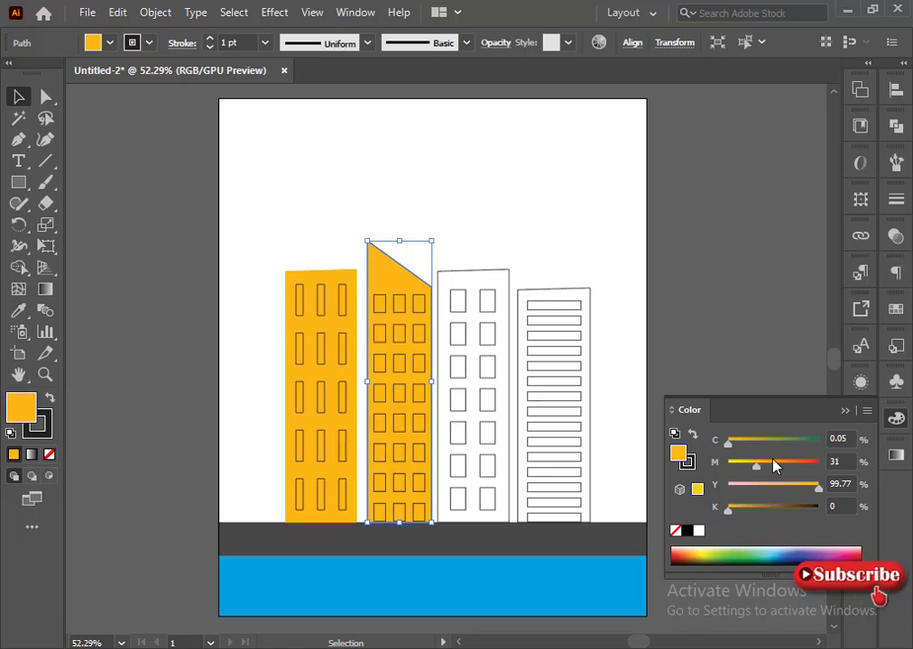
pyautogui.moveTo(756, 462); pyautogui.dragTo(818, 463)
# Fill the third building with dark blue, C 100, M 78, Y 2, K 0.
pyautogui.click(474, 276)
pyautogui.click(475, 270)
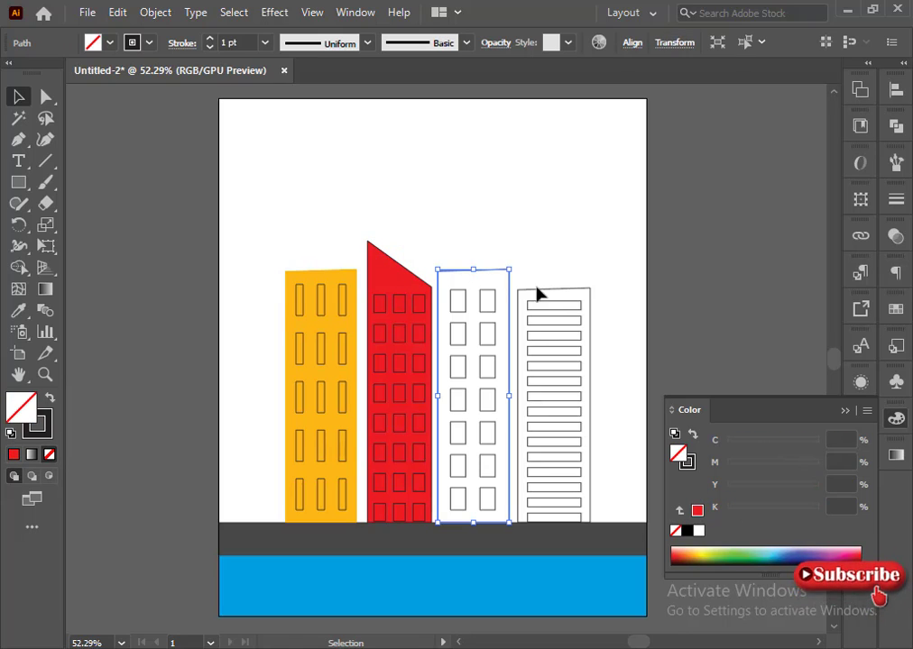
pyautogui.click(781, 550)
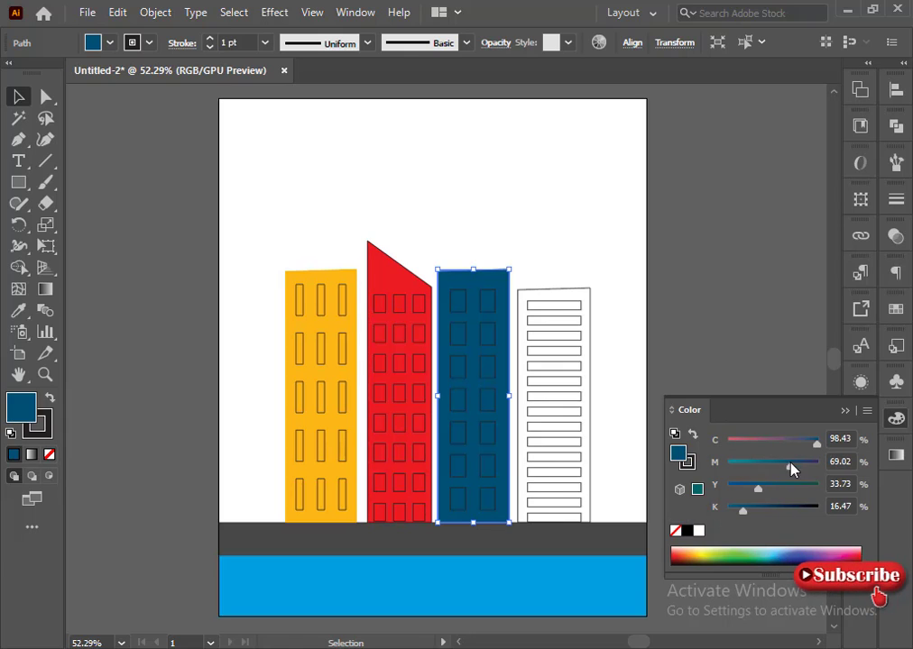
pyautogui.moveTo(790, 463); pyautogui.dragTo(728, 510)
pyautogui.moveTo(804, 440); pyautogui.dragTo(825, 440)
pyautogui.moveTo(728, 462); pyautogui.dragTo(798, 469)
pyautogui.click(611, 252)
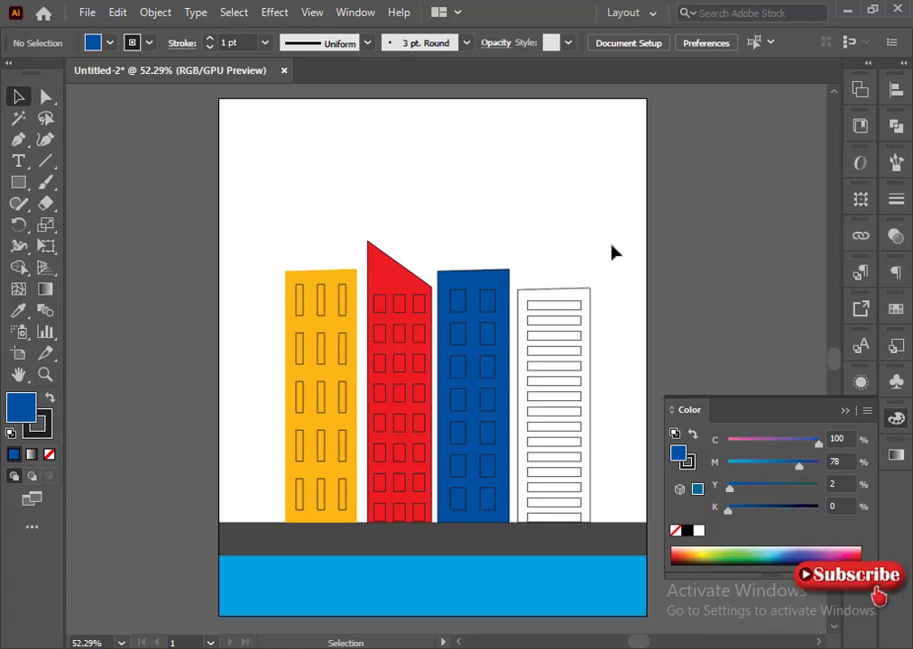
# Fill the fourth building with pinkish red by removing the cyan and raising the magenta and yellow of the dark blue.
pyautogui.moveTo(612, 253); pyautogui.dragTo(591, 309)
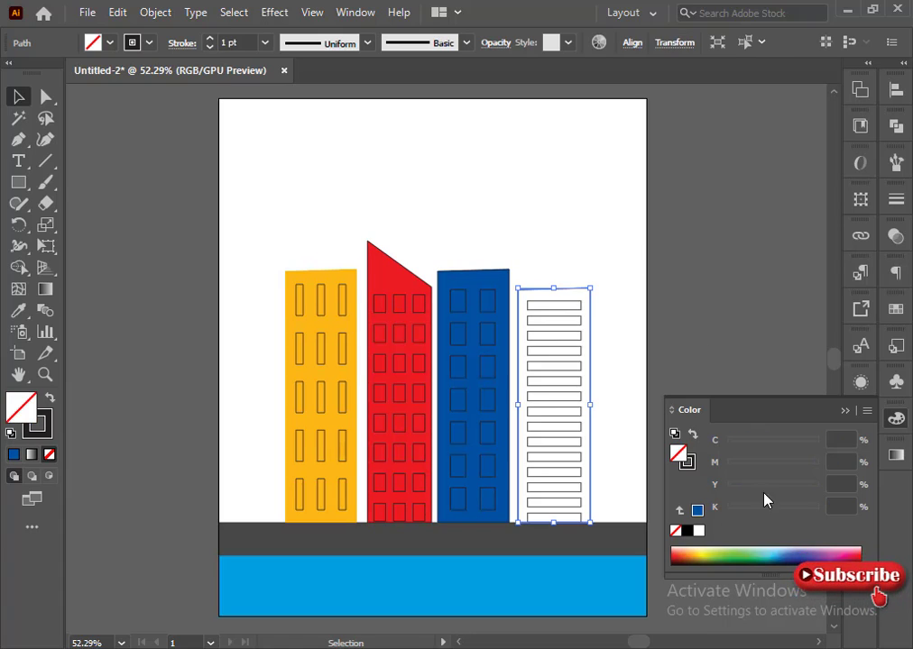
pyautogui.click(697, 510)
pyautogui.moveTo(817, 439); pyautogui.dragTo(728, 442)
pyautogui.moveTo(798, 467); pyautogui.dragTo(818, 465)
pyautogui.moveTo(731, 488); pyautogui.dragTo(781, 492)
pyautogui.click(604, 435)
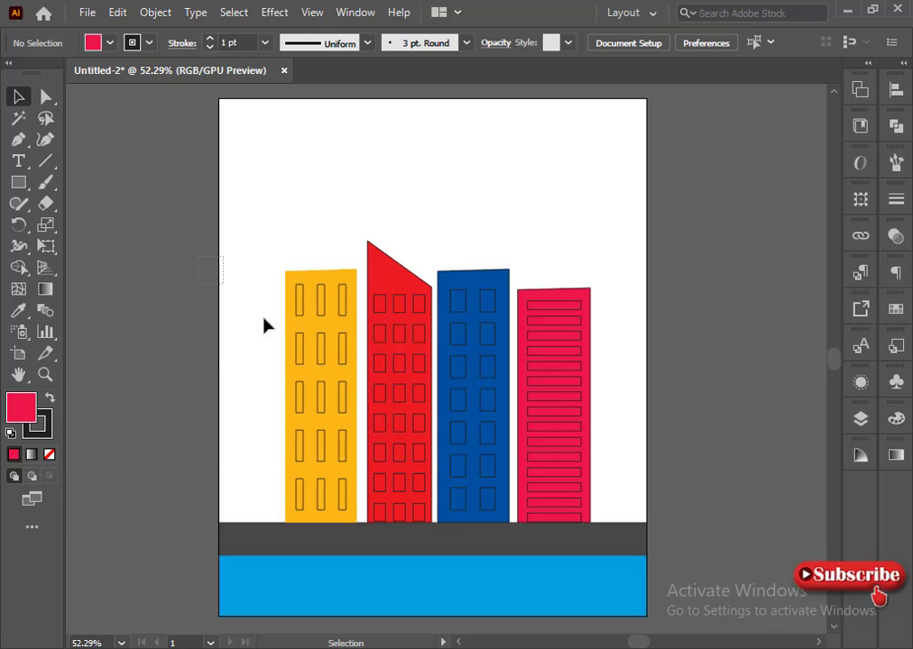
# Select the windows of all four buildings without the building shapes and fill them with a brown swatch.
pyautogui.moveTo(198, 256); pyautogui.dragTo(603, 518)
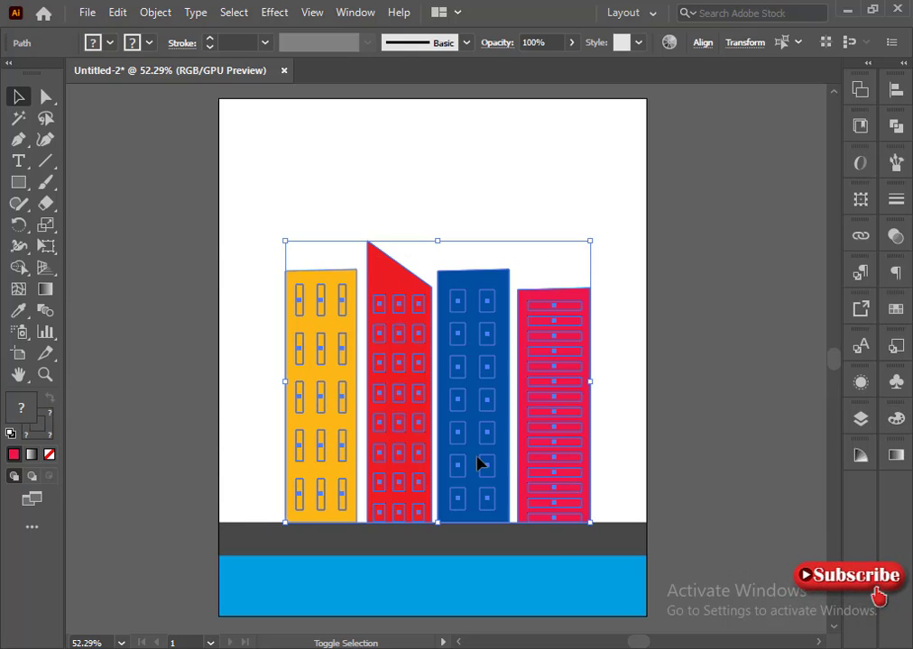
pyautogui.keyDown('shift'); pyautogui.click(477, 452); pyautogui.keyUp('shift')
pyautogui.keyDown('shift'); pyautogui.click(532, 435); pyautogui.keyUp('shift')
pyautogui.keyDown('shift'); pyautogui.click(403, 462); pyautogui.keyUp('shift')
pyautogui.keyDown('shift'); pyautogui.click(300, 381); pyautogui.keyUp('shift')
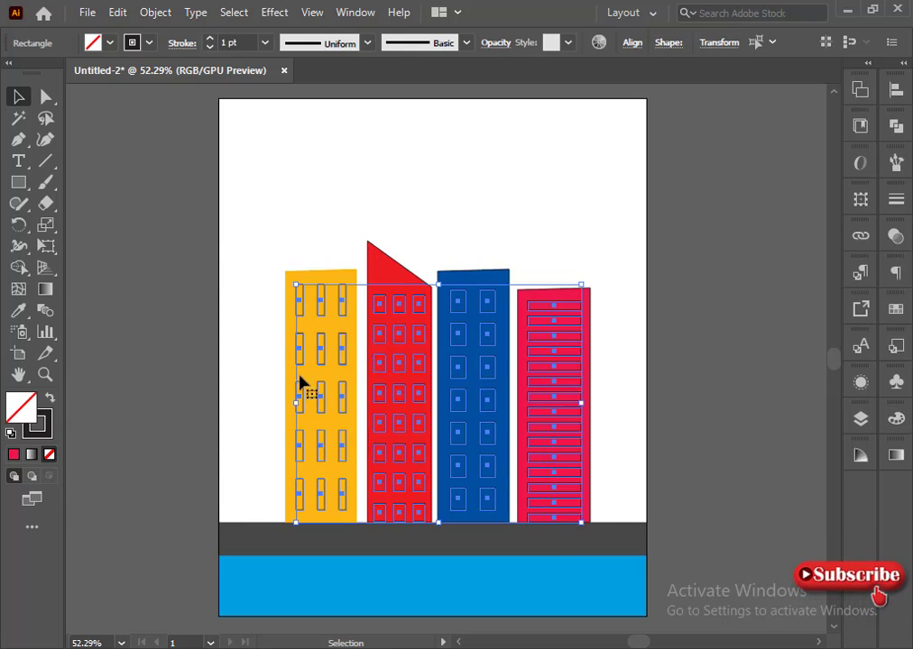
pyautogui.click(895, 418)
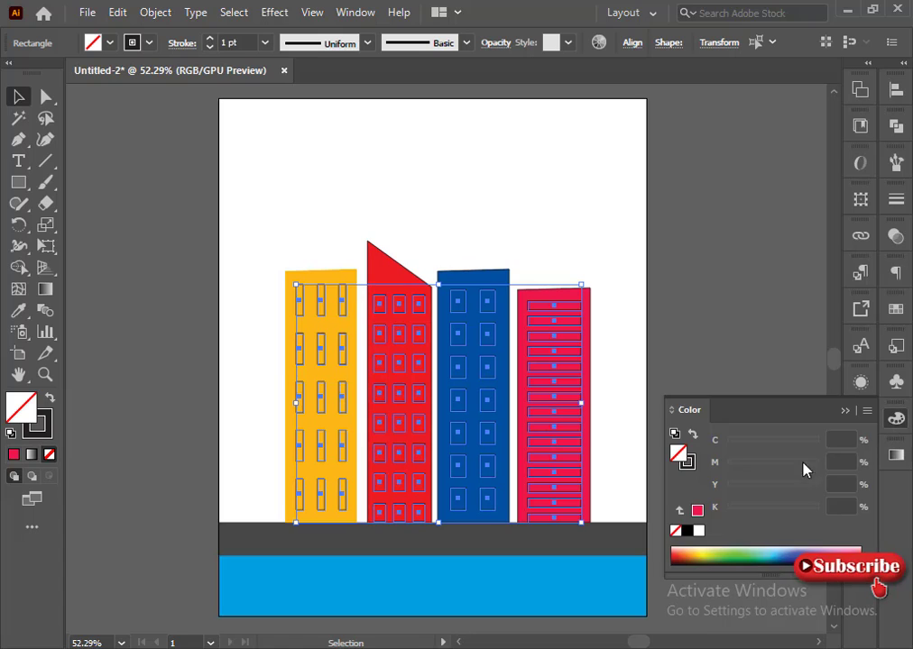
pyautogui.click(896, 309)
pyautogui.click(820, 380)
pyautogui.click(853, 299)
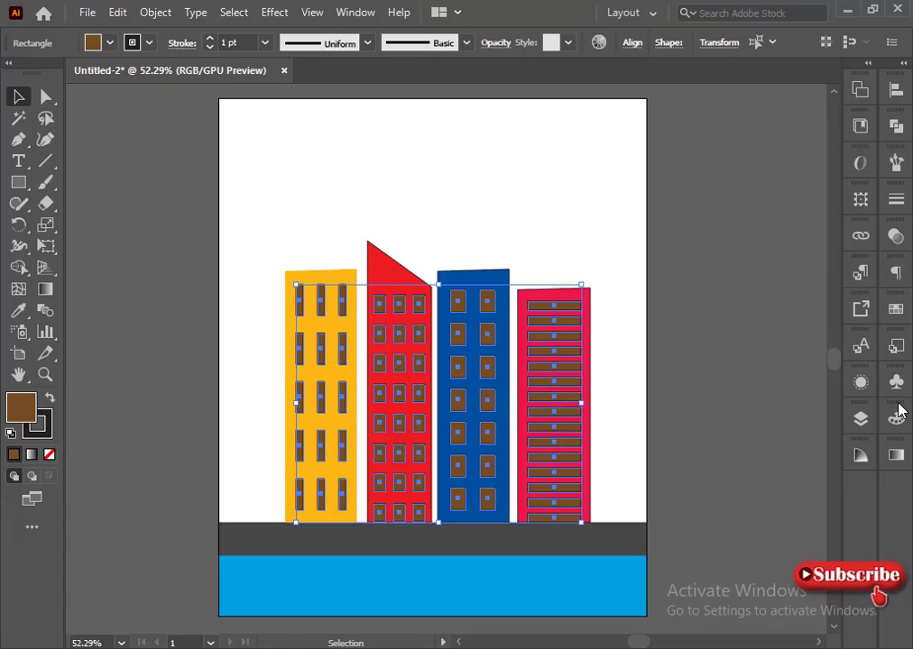
# Darken the fill of all the windows to a very dark, nearly black brown.
pyautogui.click(895, 418)
pyautogui.moveTo(766, 505); pyautogui.dragTo(807, 510)
pyautogui.moveTo(786, 465); pyautogui.dragTo(769, 444)
pyautogui.click(746, 329)
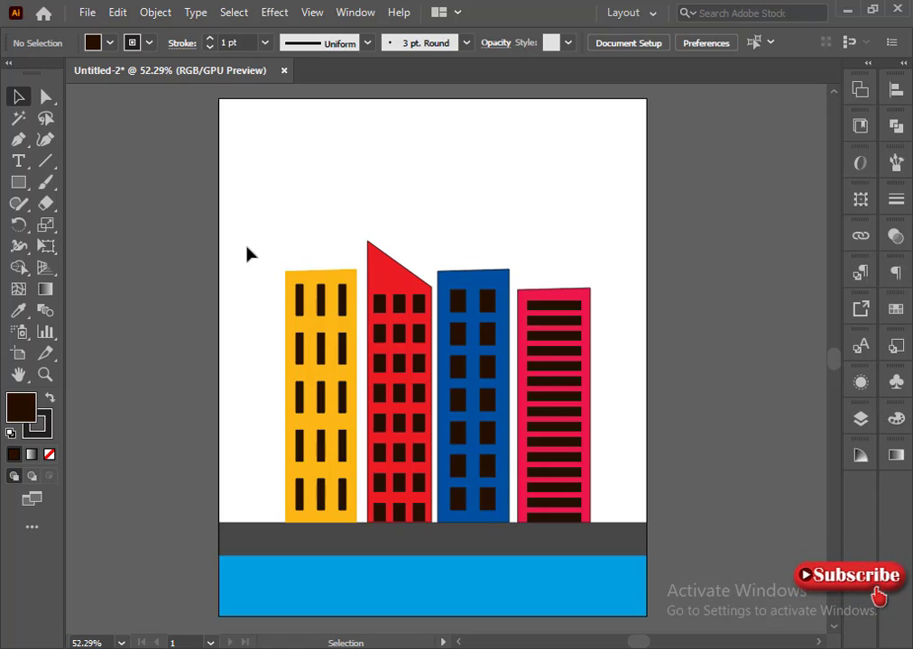
# Remove the stroke from all buildings, windows and ground strips.
pyautogui.moveTo(246, 299); pyautogui.dragTo(650, 586)
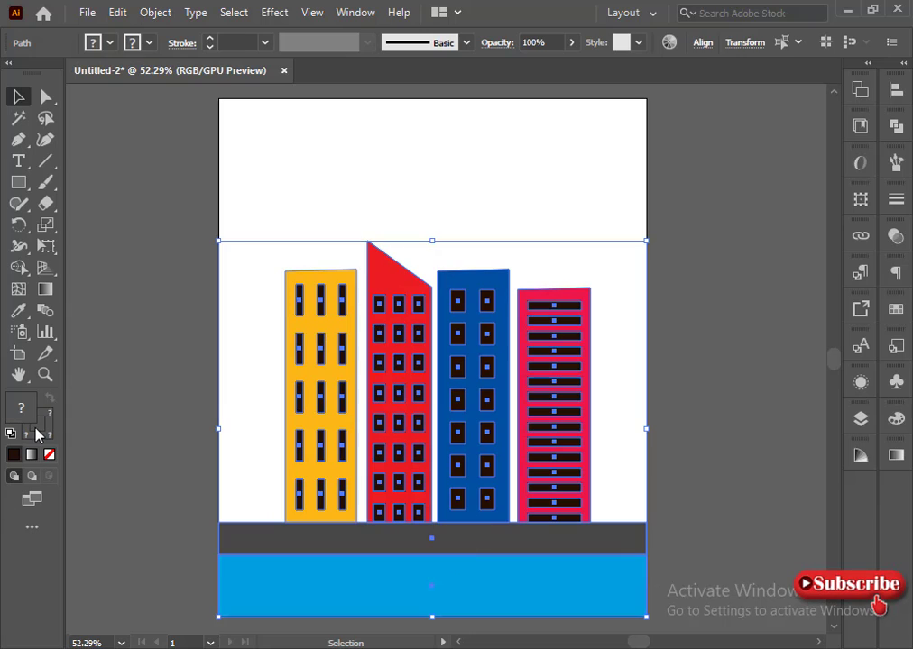
pyautogui.click(122, 464)
pyautogui.click(845, 412)
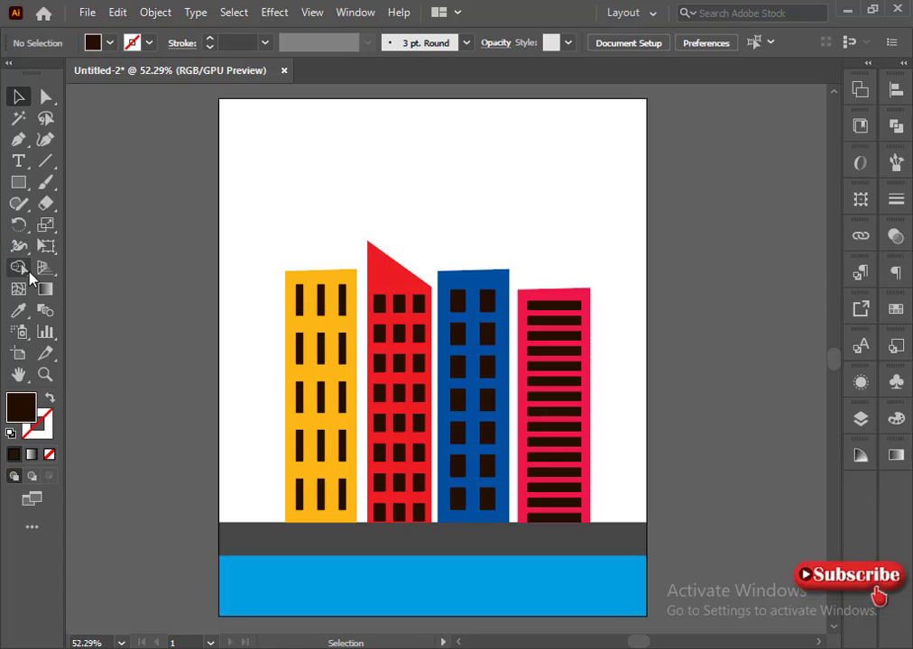
# Start a Pen outline at the yellow building's upper outer corner, stepping above the yellow and red roofs and down to the blue building's near roof corner.
pyautogui.click(18, 138)
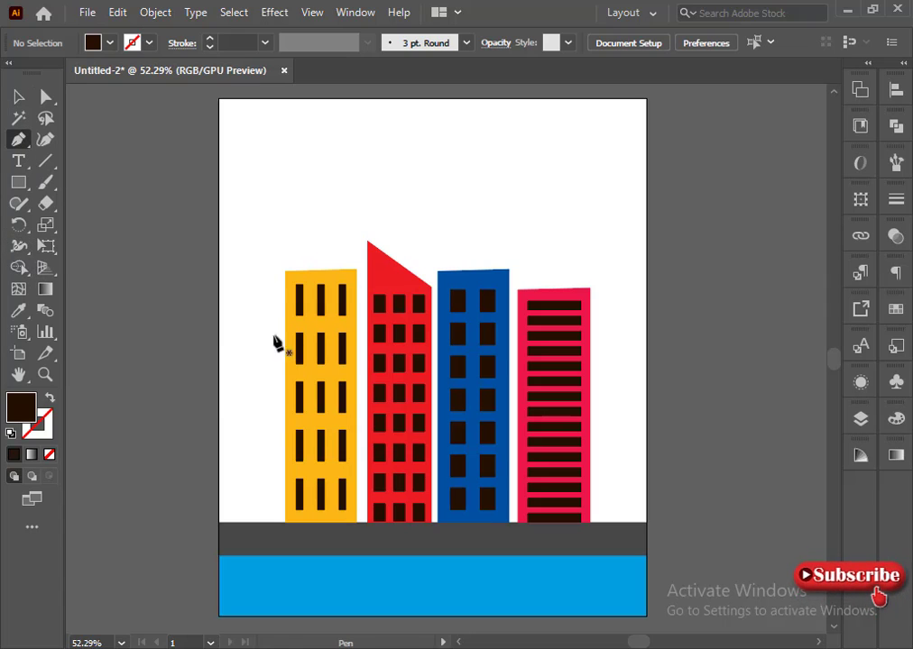
pyautogui.moveTo(286, 269); pyautogui.dragTo(285, 241)
pyautogui.keyDown('shift'); pyautogui.click(285, 245); pyautogui.keyUp('shift')
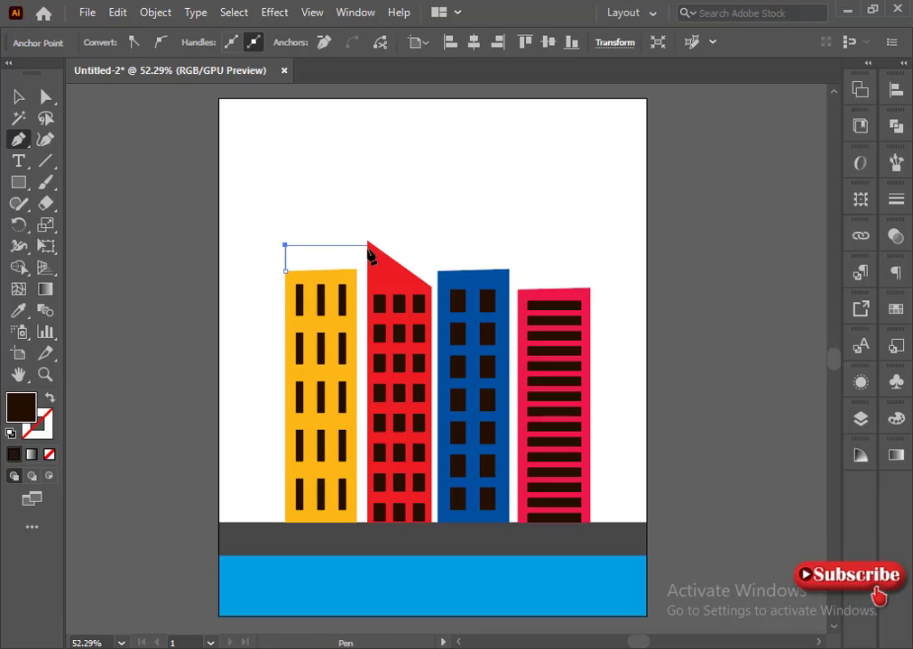
pyautogui.moveTo(367, 220); pyautogui.dragTo(420, 221)
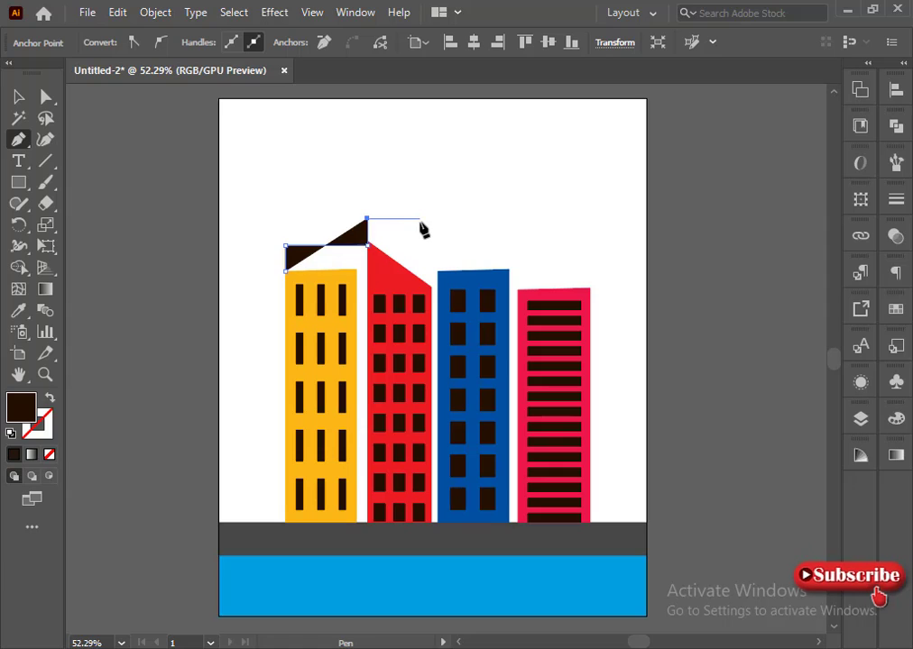
pyautogui.keyDown('shift'); pyautogui.click(432, 219); pyautogui.keyUp('shift')
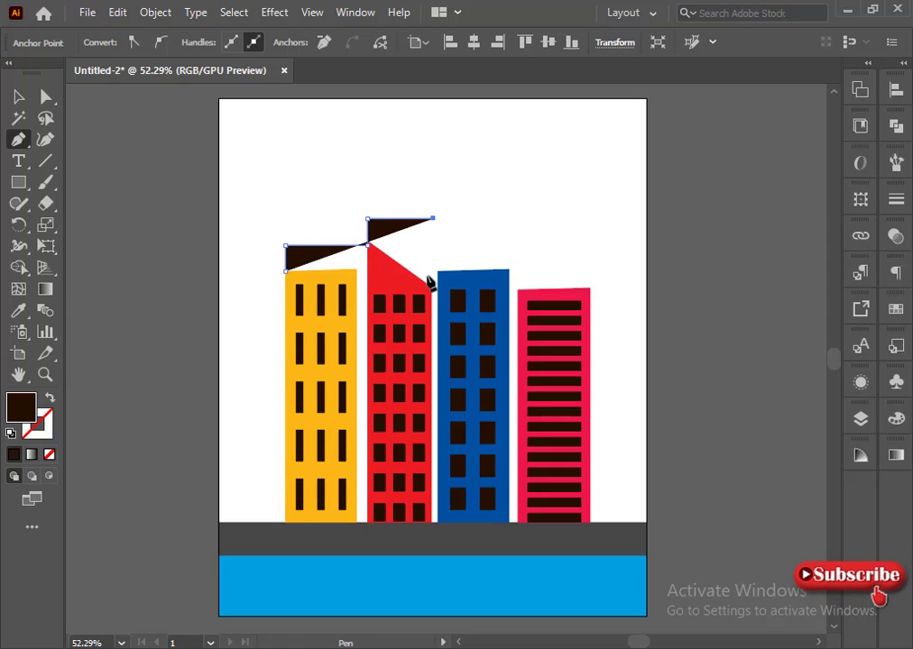
pyautogui.click(437, 270)
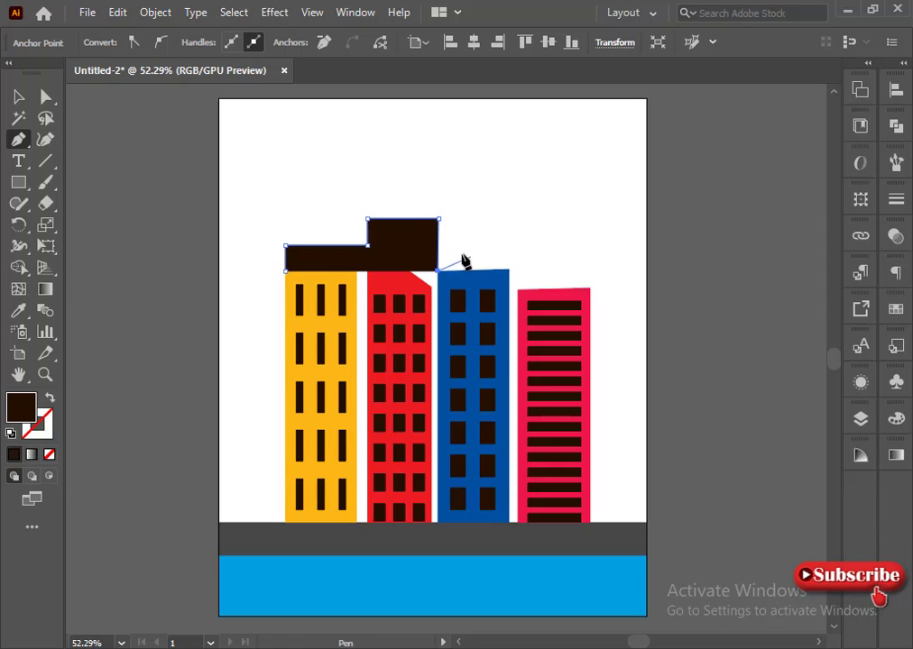
# Continue the outline along the blue roof, down to the pink roof level, up and over the pink building, and down to the grey ground strip.
pyautogui.click(509, 270)
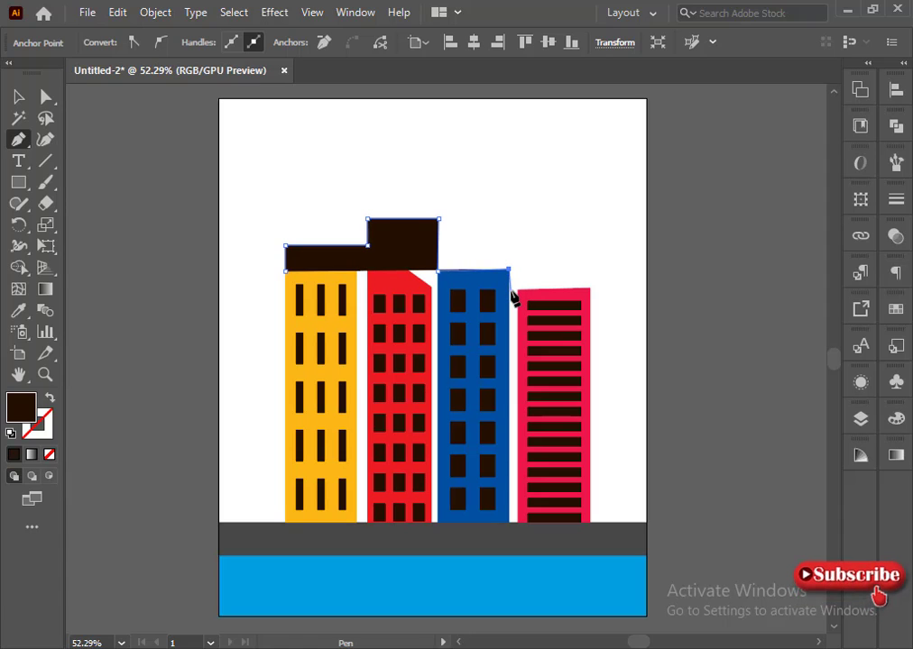
pyautogui.click(509, 286)
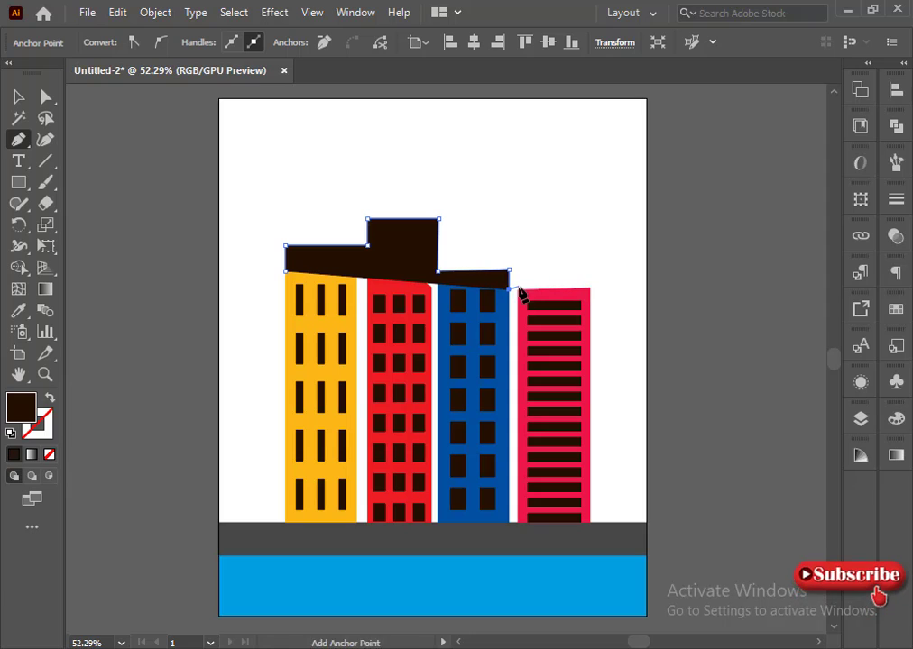
pyautogui.click(518, 244)
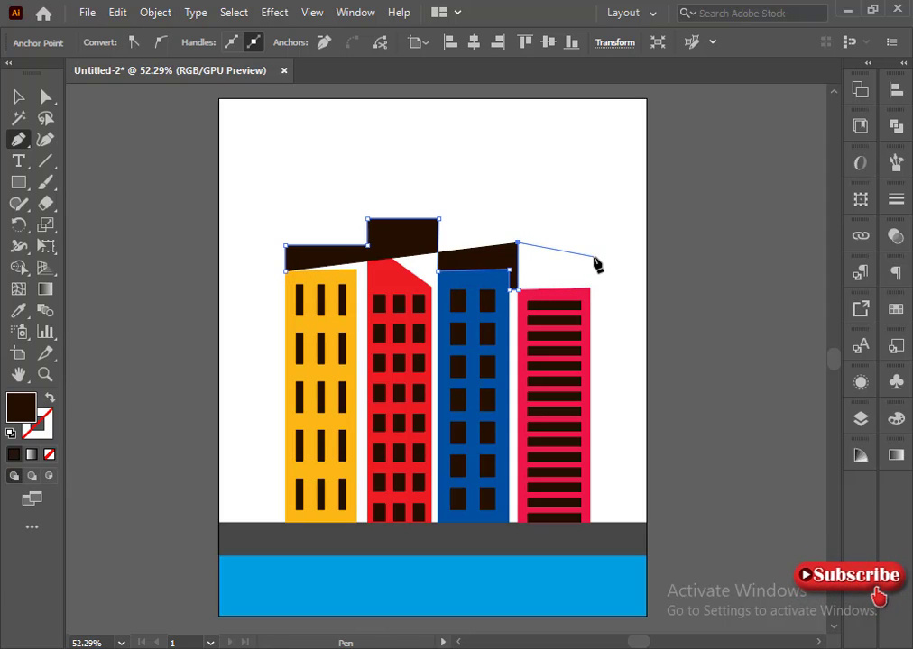
pyautogui.click(603, 243)
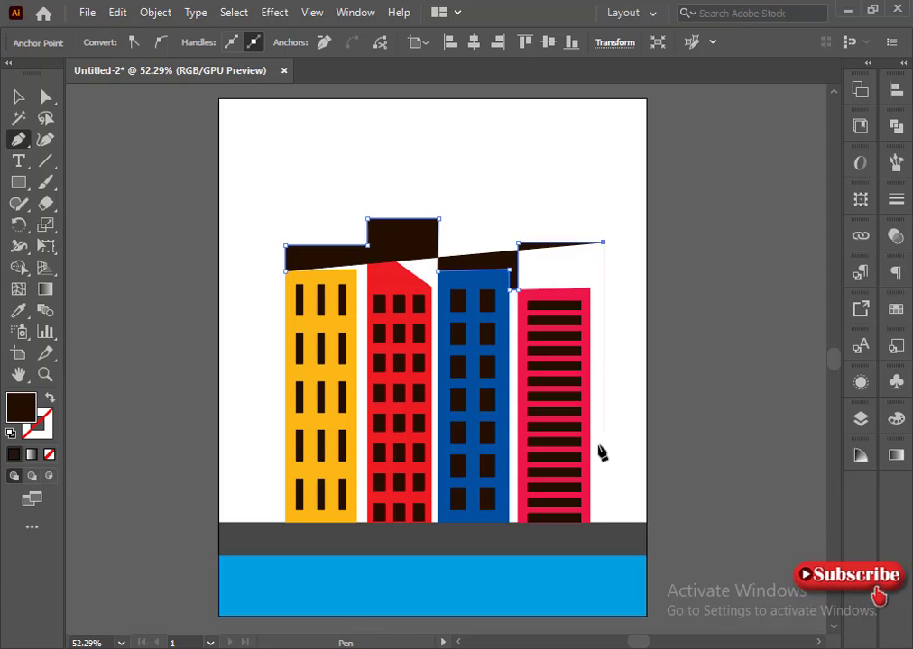
pyautogui.click(601, 522)
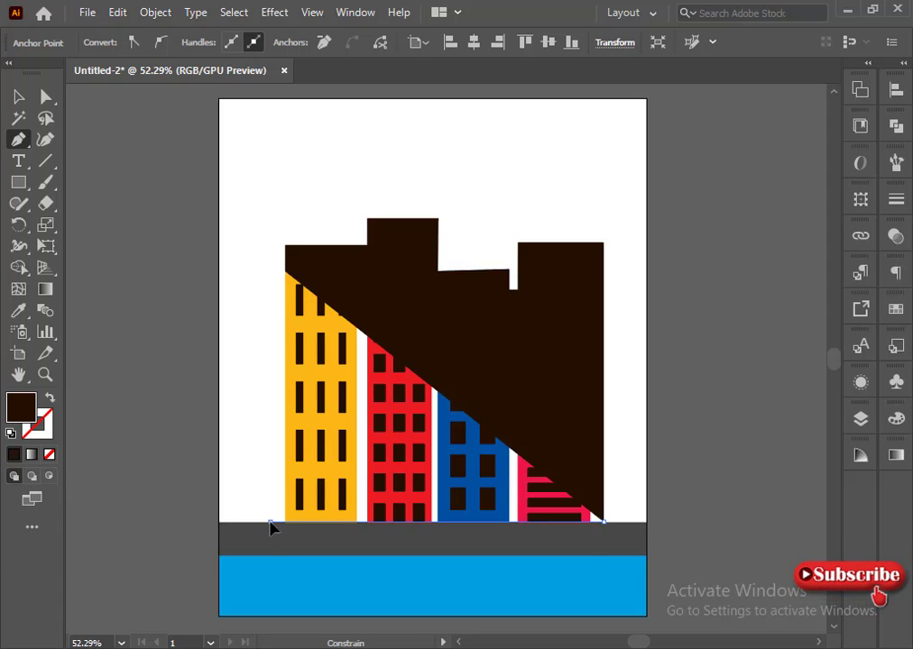
# Remove the outline's fill, run it along the ground past the yellow building, close it with a lower step, and straighten that step's corner.
pyautogui.press('/')
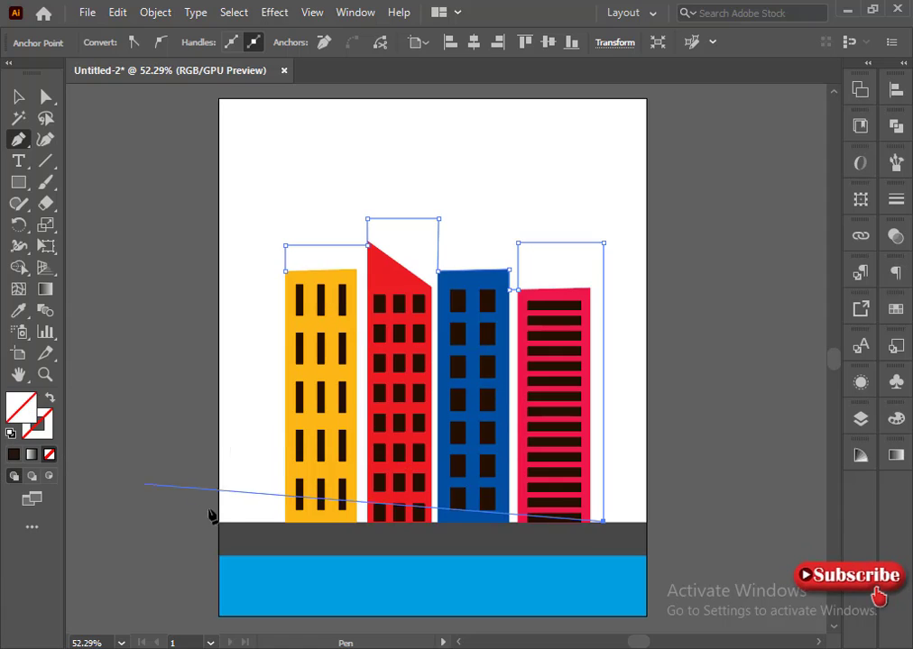
pyautogui.click(285, 522)
pyautogui.click(285, 271)
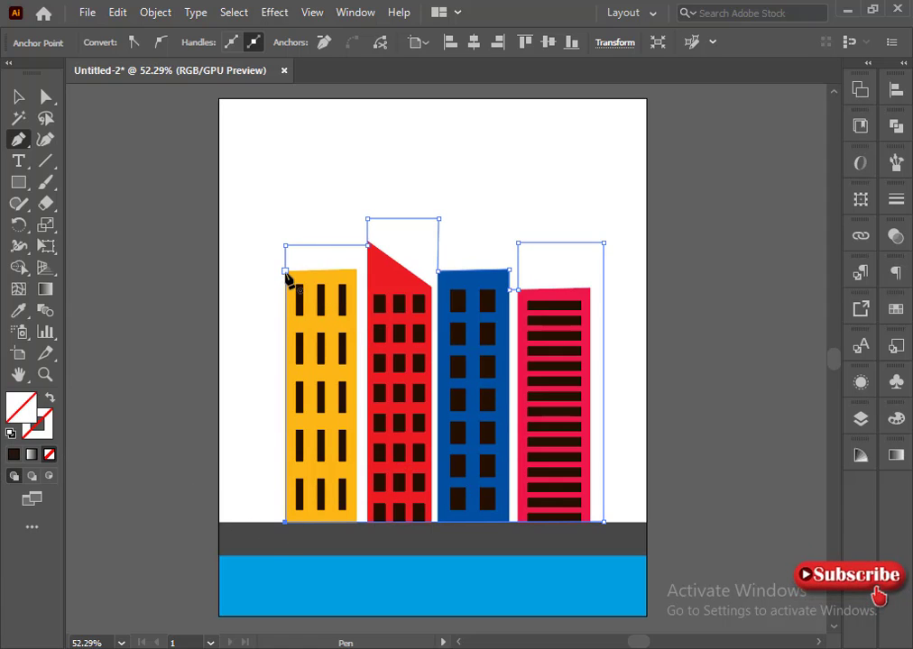
pyautogui.click(251, 522)
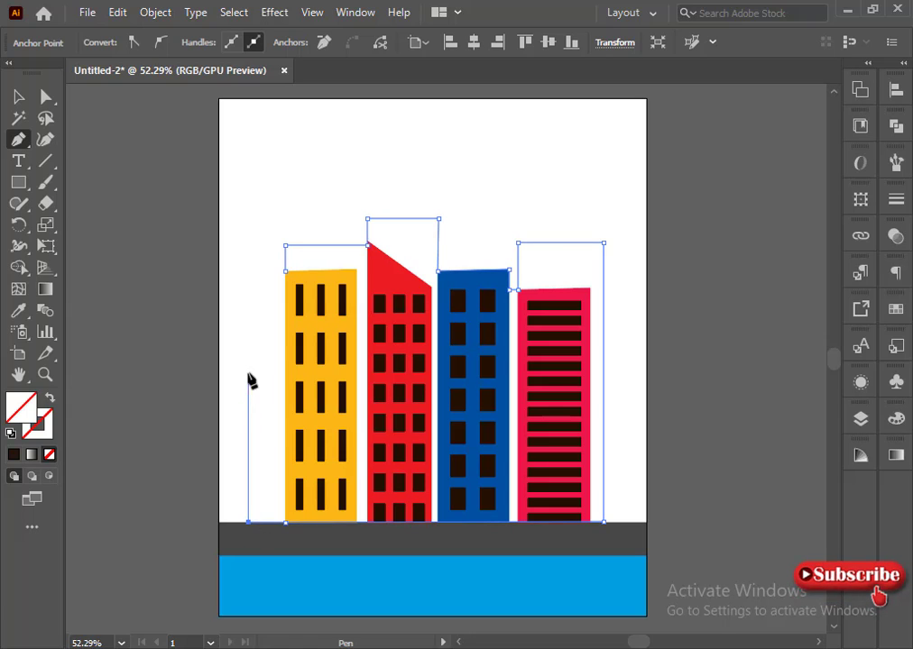
pyautogui.keyDown('shift'); pyautogui.click(249, 270); pyautogui.keyUp('shift')
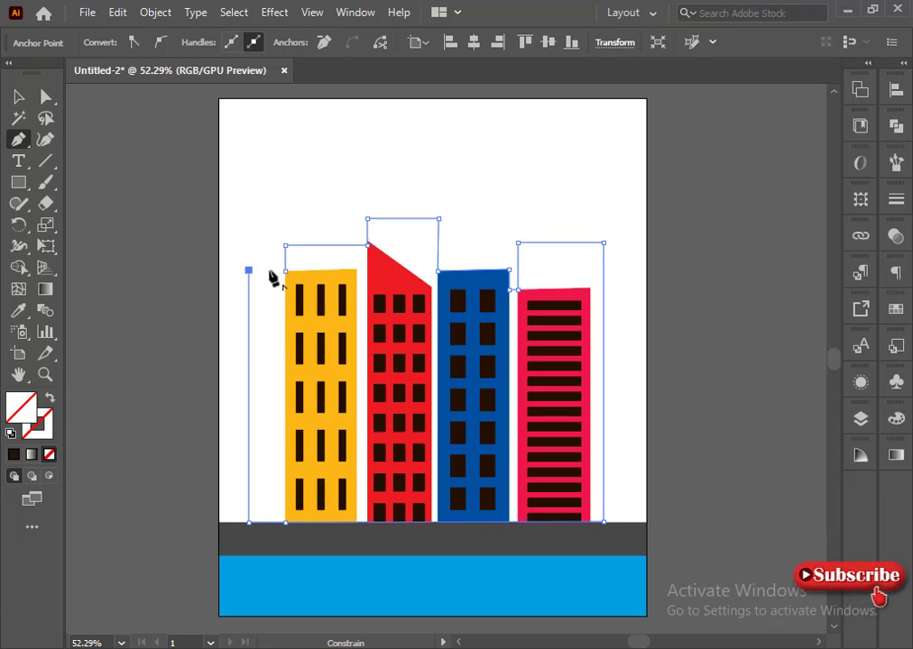
pyautogui.click(46, 96)
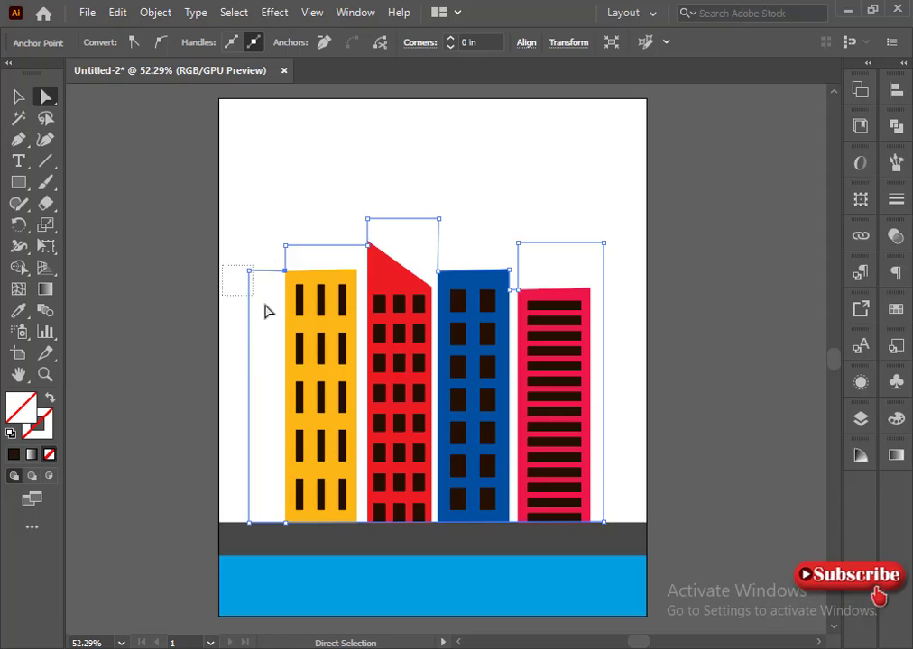
pyautogui.click(270, 368)
pyautogui.hotkey('ctrl', 'z')
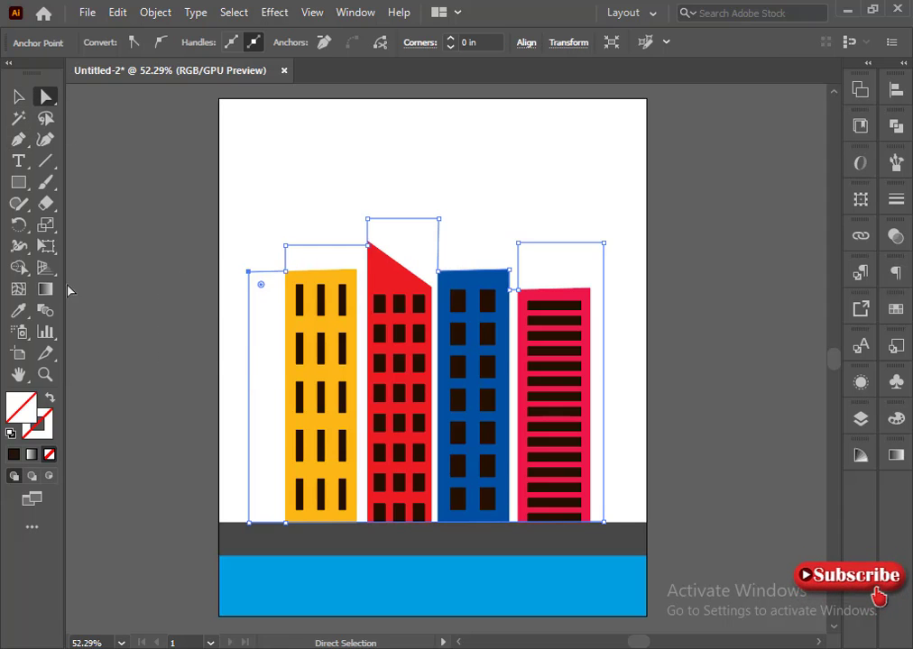
# Fill the skyline shape with a light grey of 19% black and send it behind all the buildings.
pyautogui.click(18, 96)
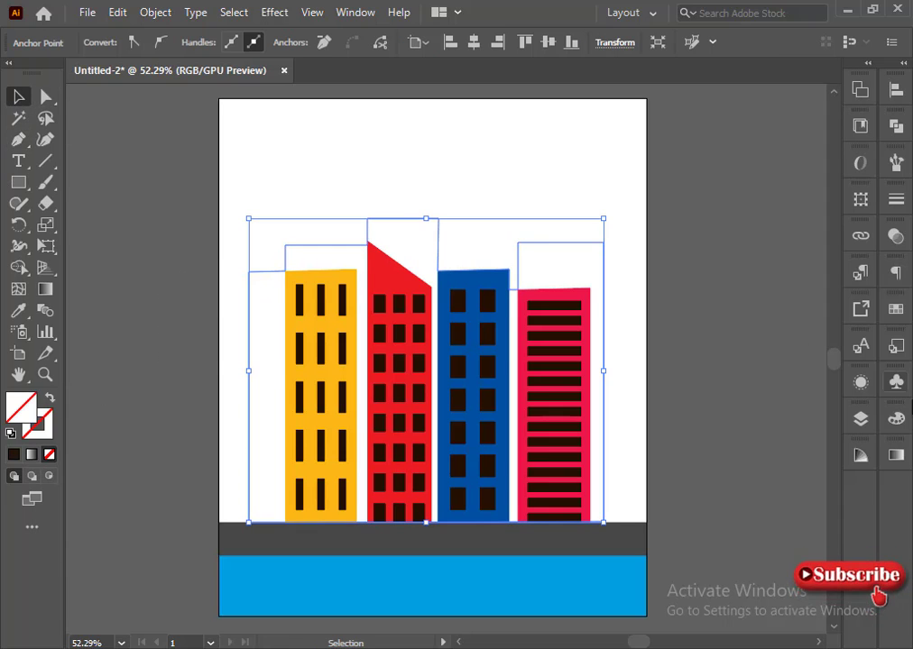
pyautogui.click(896, 418)
pyautogui.click(685, 535)
pyautogui.moveTo(764, 515); pyautogui.dragTo(744, 510)
pyautogui.rightClick(538, 427)
pyautogui.moveTo(576, 331)
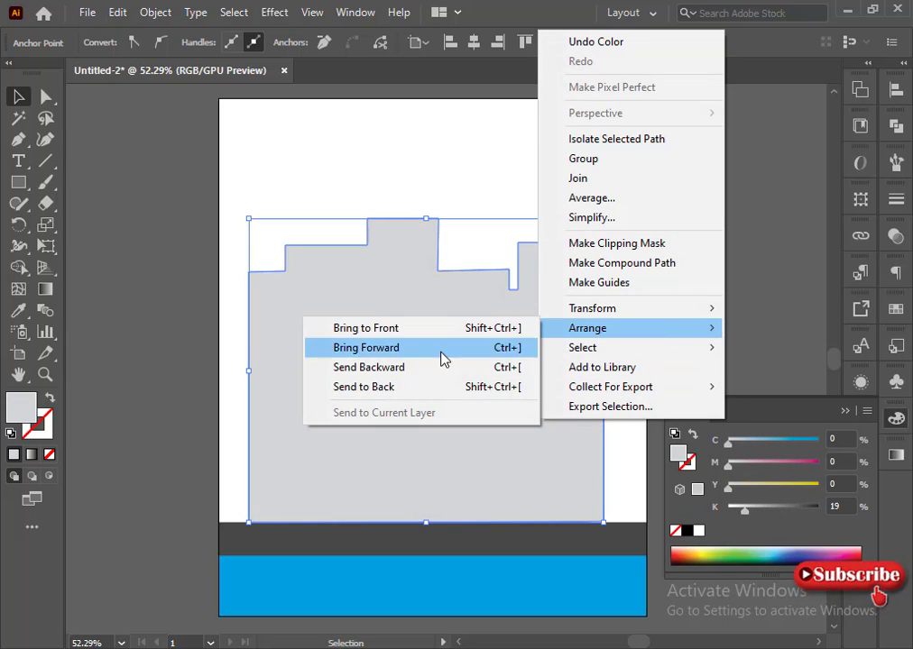
pyautogui.click(365, 386)
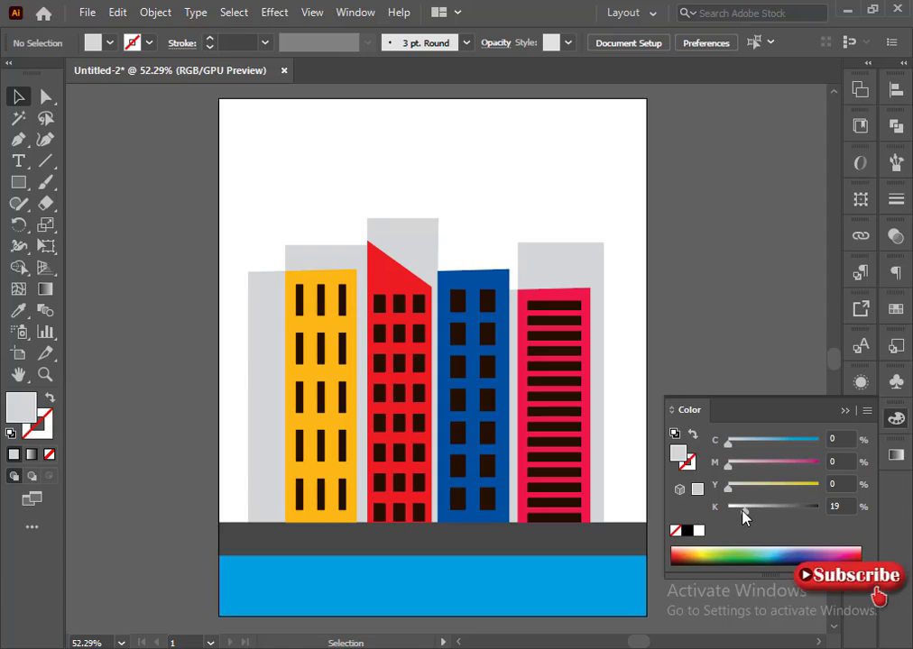
pyautogui.moveTo(743, 515); pyautogui.dragTo(707, 506)
pyautogui.click(548, 257)
pyautogui.click(609, 266)
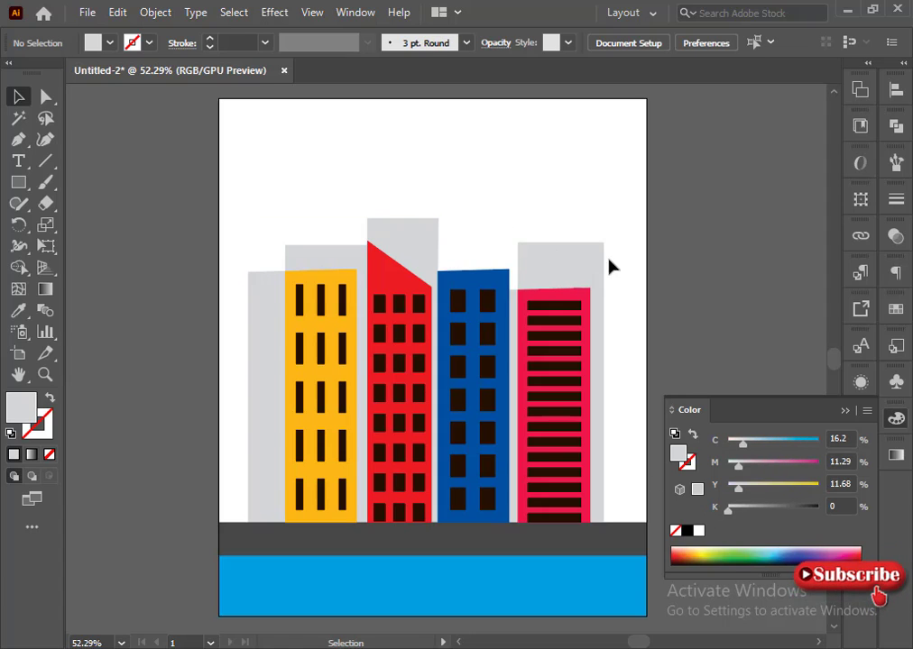
# Draw a light grey sky rectangle from the artboard's top edge to the grey ground strip and send it to the back.
pyautogui.click(18, 183)
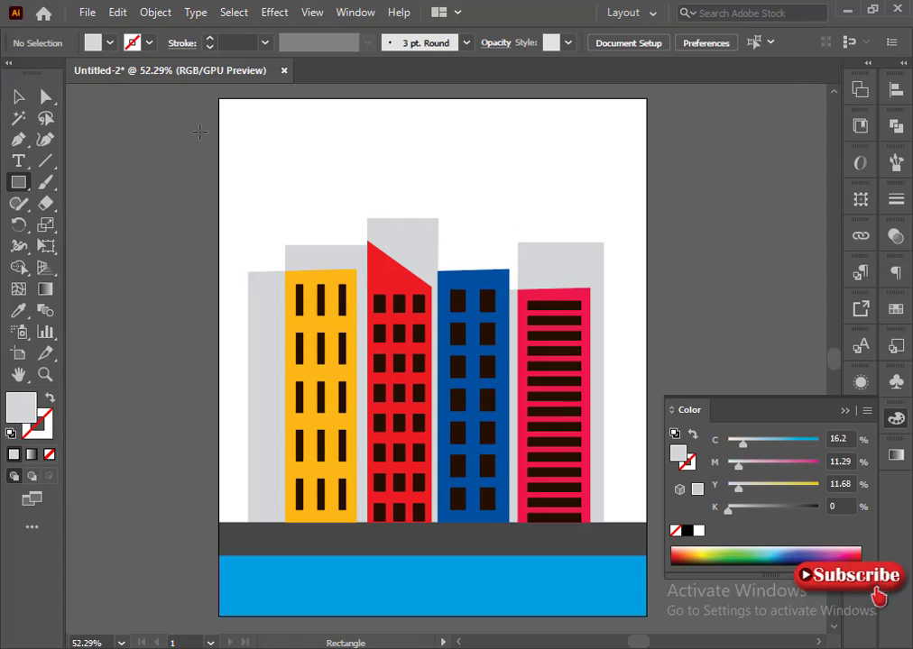
pyautogui.moveTo(220, 97); pyautogui.dragTo(647, 522)
pyautogui.rightClick(468, 354)
pyautogui.click(711, 615)
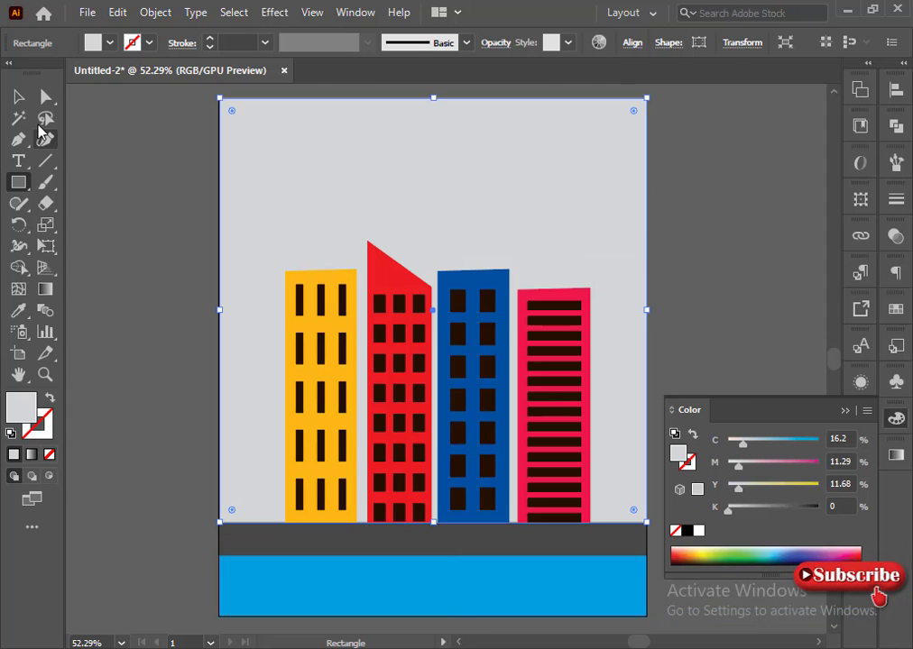
# Select the skyline shape without the sky rectangle, fill it with white, and shift it very slightly toward the pink building.
pyautogui.click(18, 96)
pyautogui.click(154, 280)
pyautogui.moveTo(284, 384); pyautogui.dragTo(279, 378)
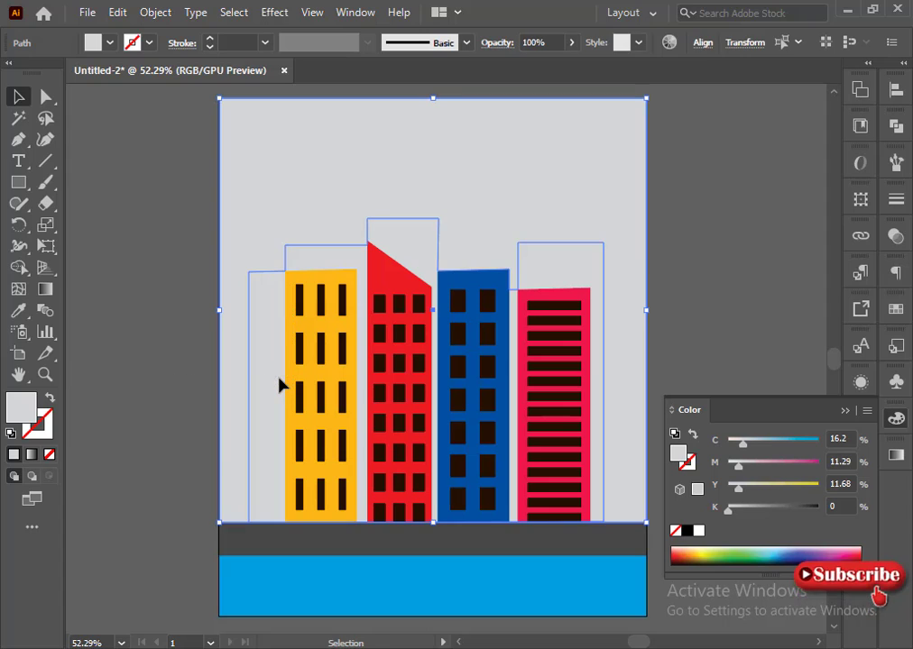
pyautogui.moveTo(125, 157); pyautogui.dragTo(290, 231)
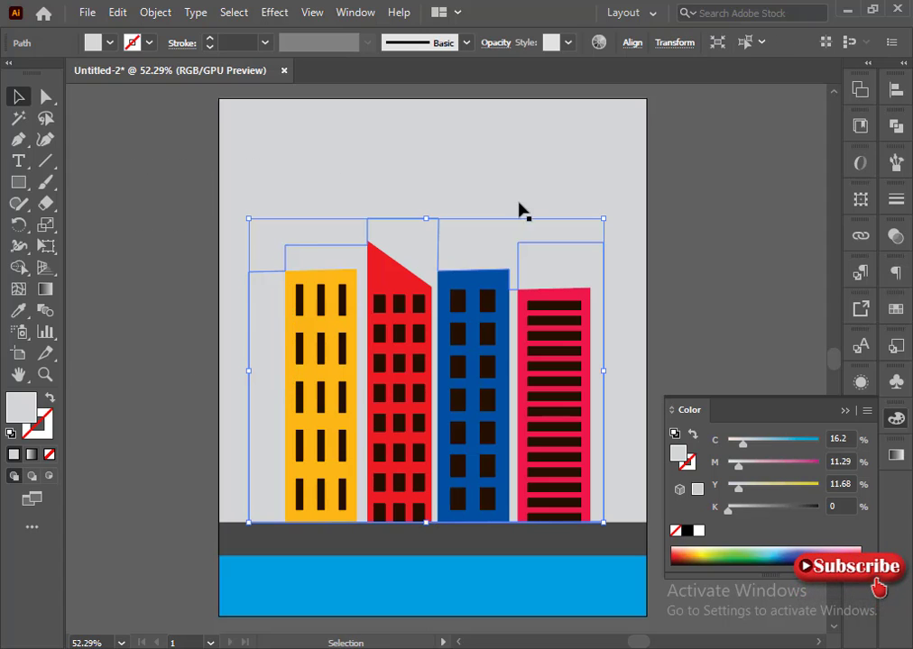
pyautogui.click(698, 532)
pyautogui.press('a')
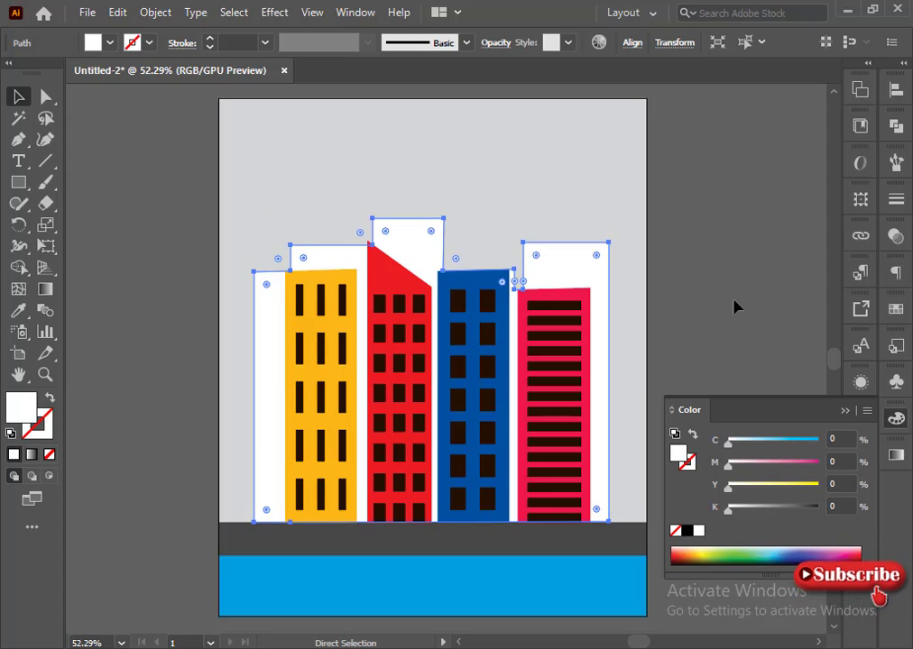
pyautogui.press('v')
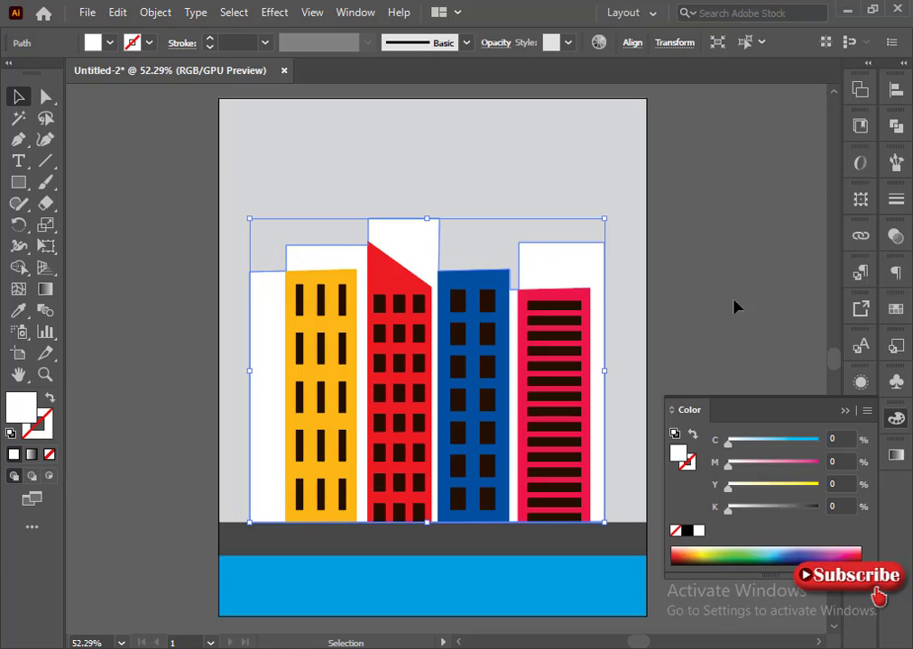
# Reduce the skyline shape's opacity to 57% and set its fill to 8% black.
pyautogui.click(484, 41)
pyautogui.click(486, 72)
pyautogui.moveTo(481, 94); pyautogui.dragTo(453, 94)
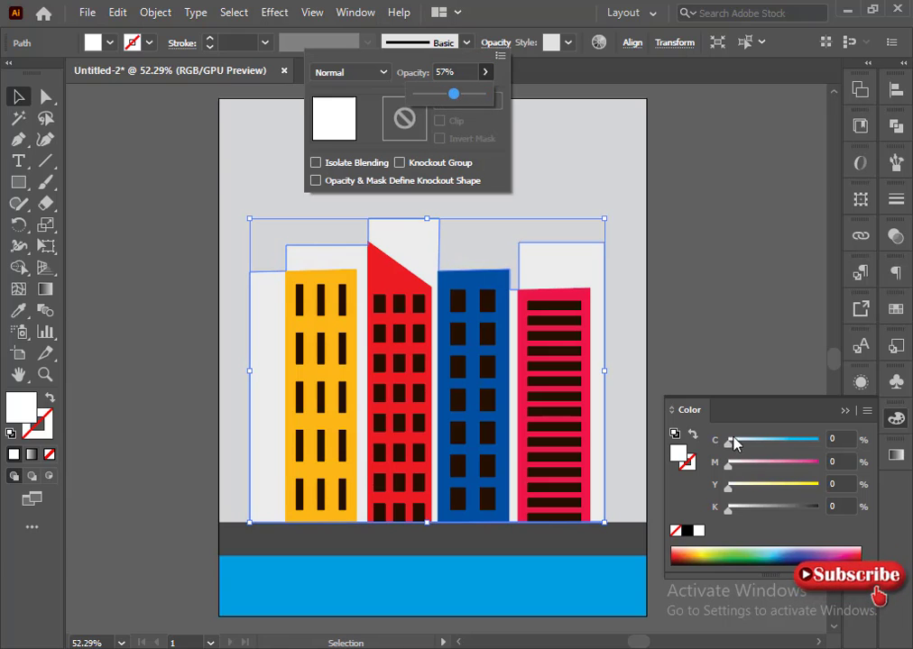
pyautogui.moveTo(727, 509); pyautogui.dragTo(735, 510)
pyautogui.click(734, 268)
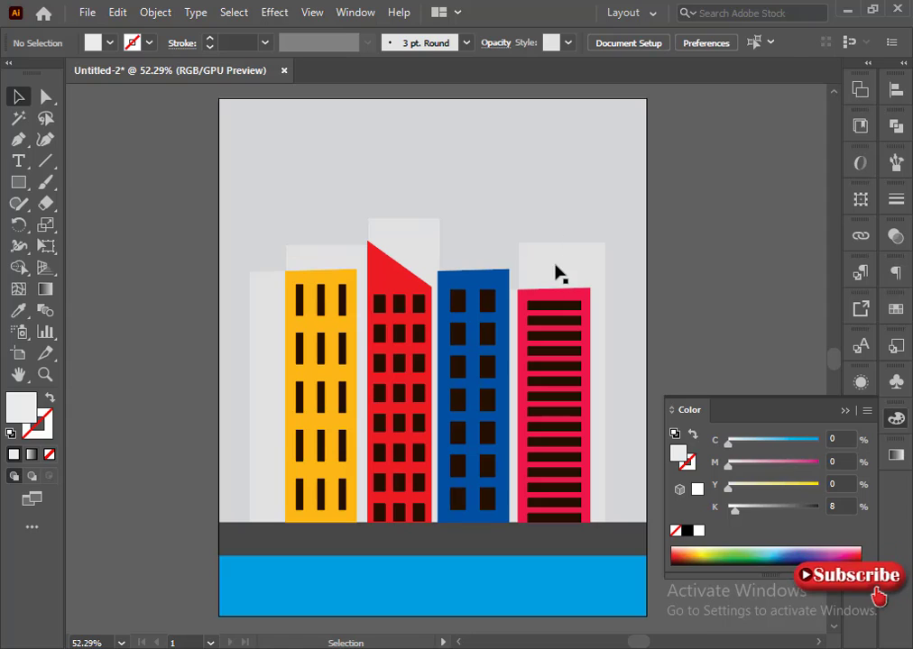
# Recolour the sky rectangle to a very pale neutral grey, using the HSB colour mode with a brightness of 94.12%.
pyautogui.click(622, 332)
pyautogui.moveTo(737, 468); pyautogui.dragTo(727, 442)
pyautogui.moveTo(728, 507); pyautogui.dragTo(738, 510)
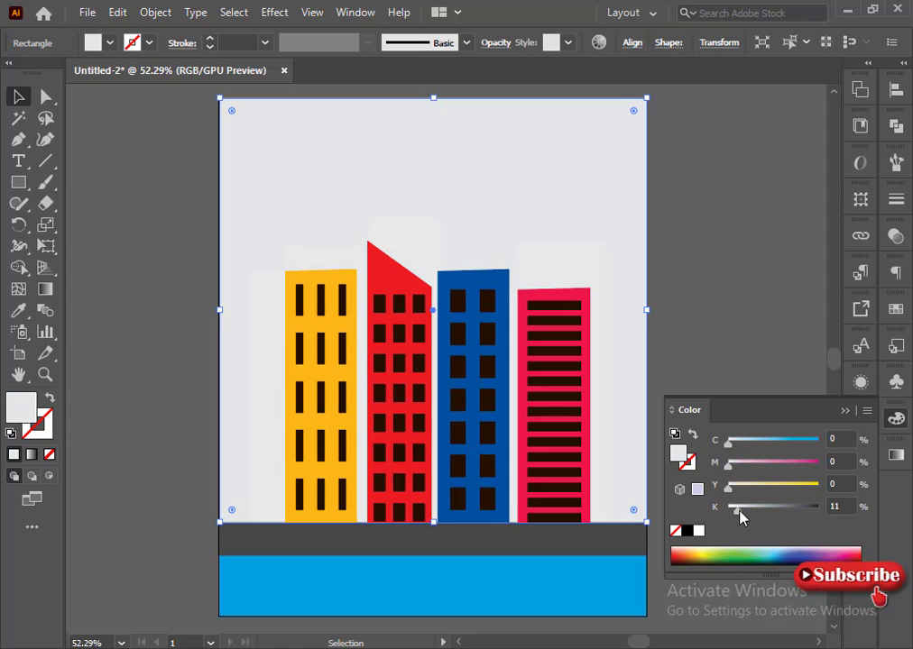
pyautogui.click(867, 410)
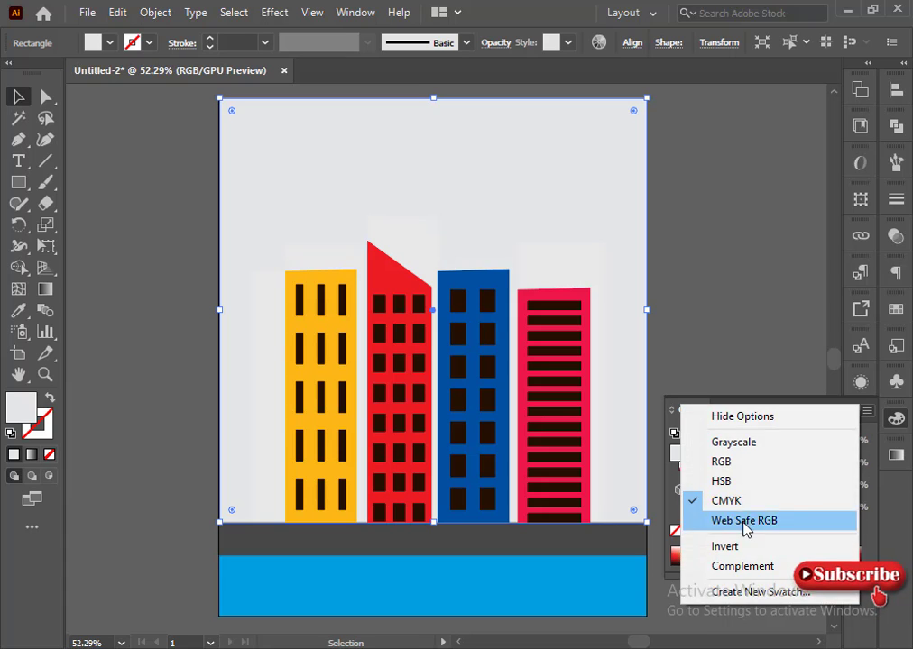
pyautogui.click(719, 486)
pyautogui.moveTo(808, 503)
pyautogui.mouseDown()
pyautogui.moveTo(834, 510)
pyautogui.moveTo(814, 512)
pyautogui.mouseUp()
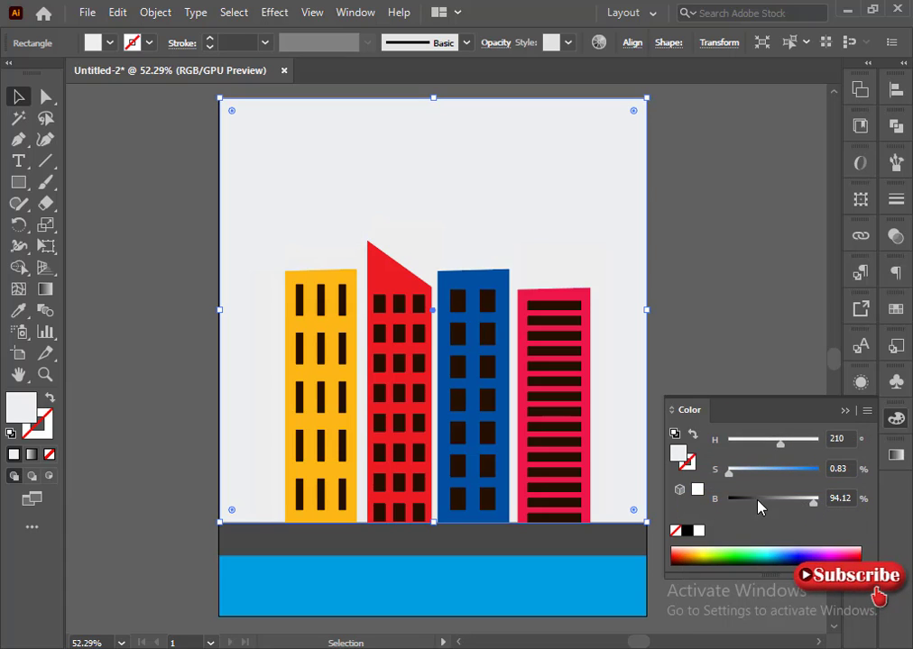
# Select only the skyline shape behind the buildings, set its fill brightness to 85.88% and its opacity to 38%, and deselect it.
pyautogui.click(684, 308)
pyautogui.moveTo(221, 197); pyautogui.dragTo(338, 247)
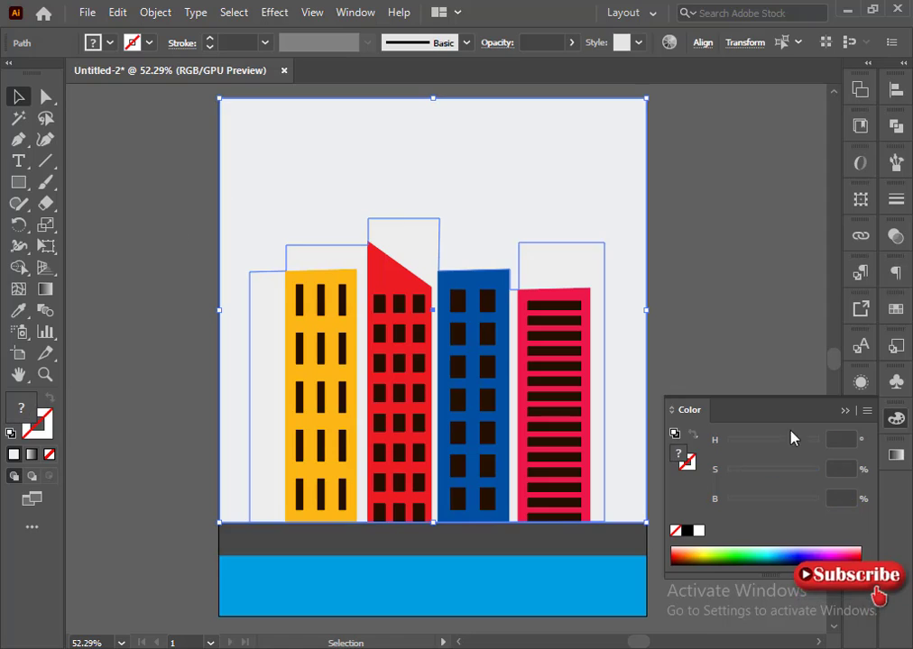
pyautogui.keyDown('shift'); pyautogui.click(383, 196); pyautogui.keyUp('shift')
pyautogui.moveTo(813, 501); pyautogui.dragTo(807, 503)
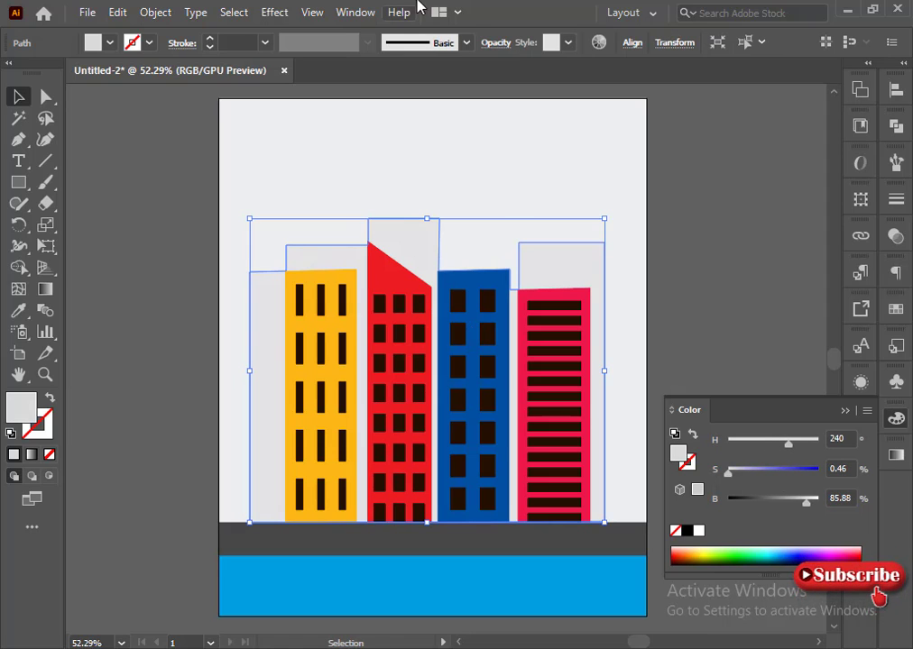
pyautogui.click(495, 42)
pyautogui.click(485, 71)
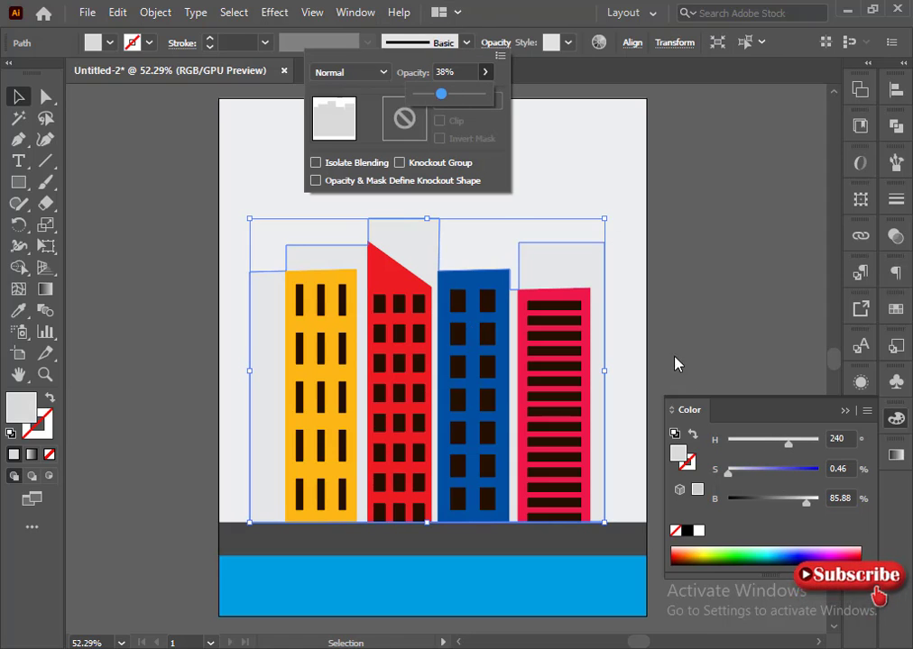
pyautogui.click(799, 338)
pyautogui.click(776, 309)
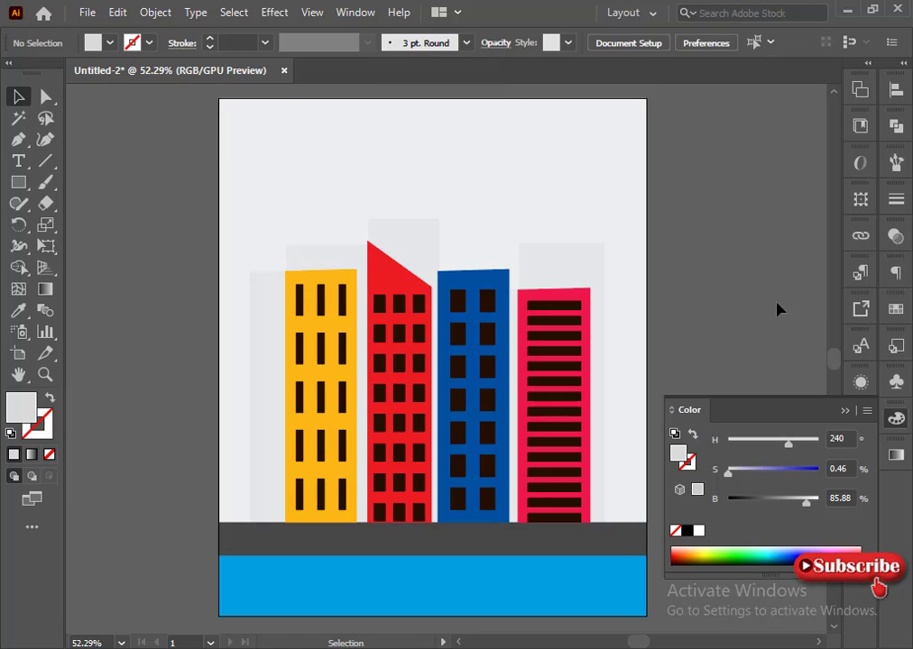
# Draw a closed light-grey cloud with the Pen tool in the sky above the yellow building and deselect it.
pyautogui.click(849, 411)
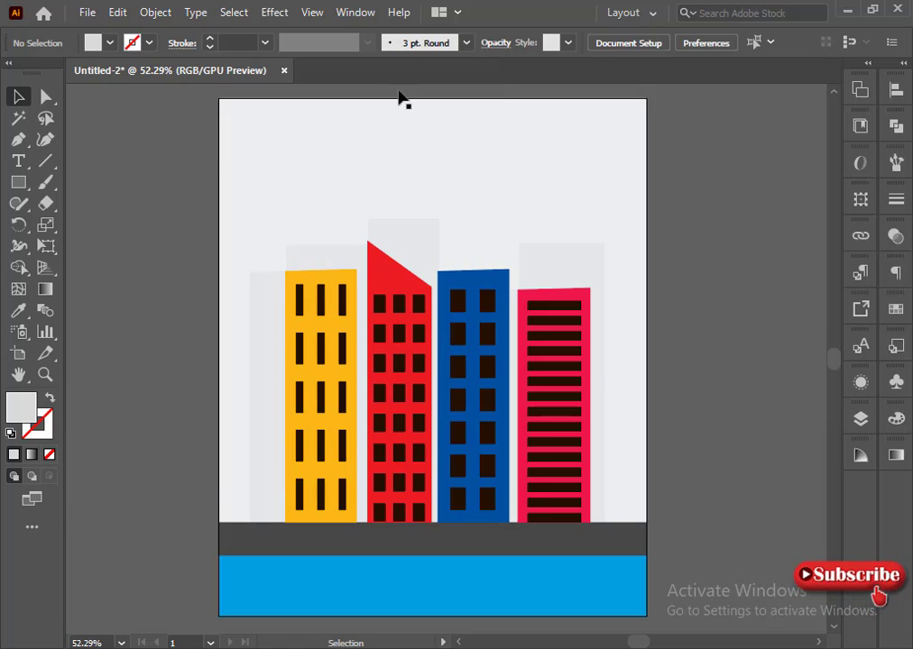
pyautogui.click(18, 139)
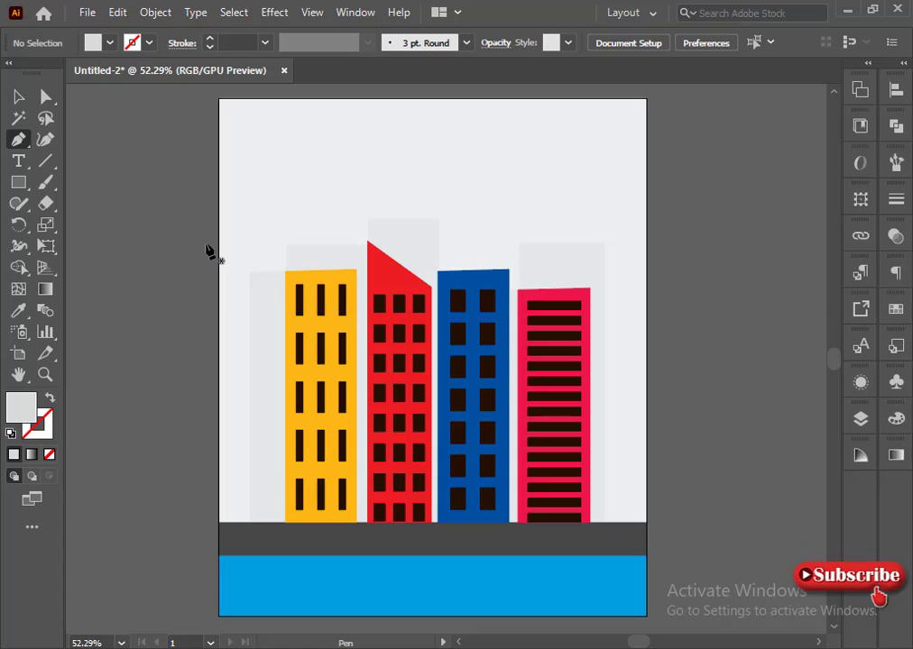
pyautogui.click(270, 191)
pyautogui.moveTo(242, 209); pyautogui.dragTo(241, 229)
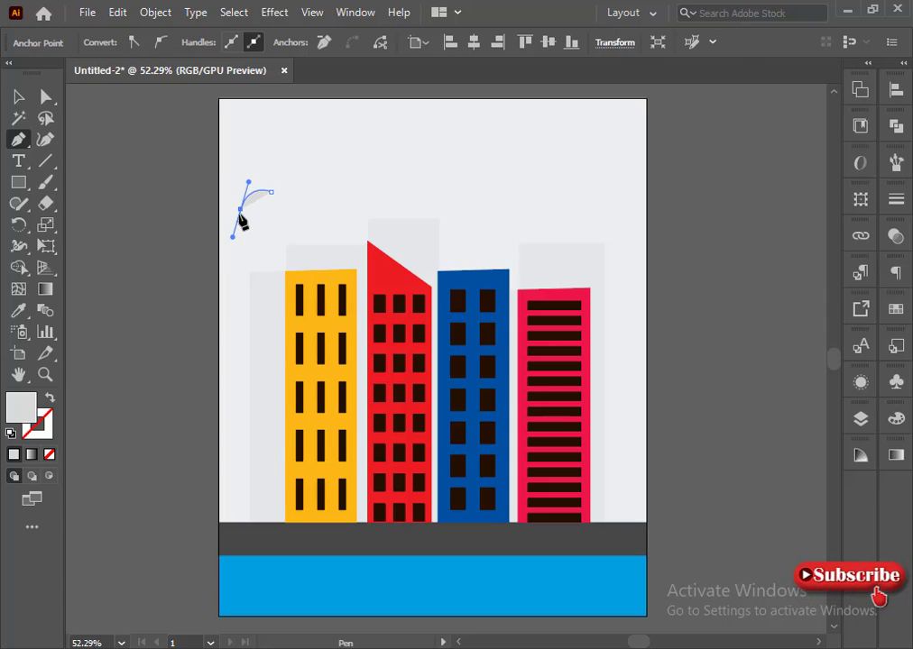
pyautogui.click(18, 97)
pyautogui.click(149, 166)
pyautogui.press('p')
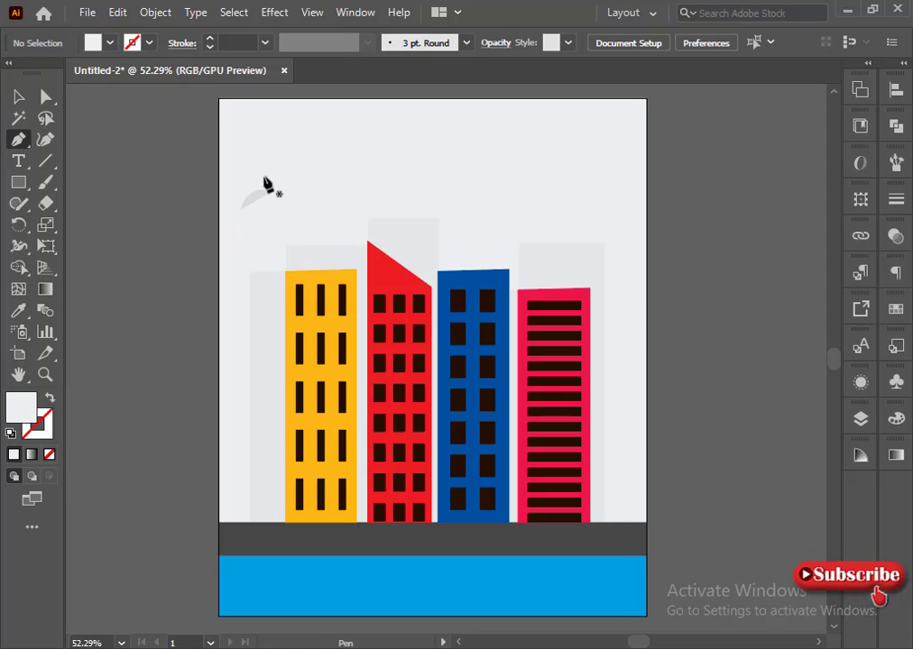
pyautogui.moveTo(271, 191); pyautogui.dragTo(352, 257)
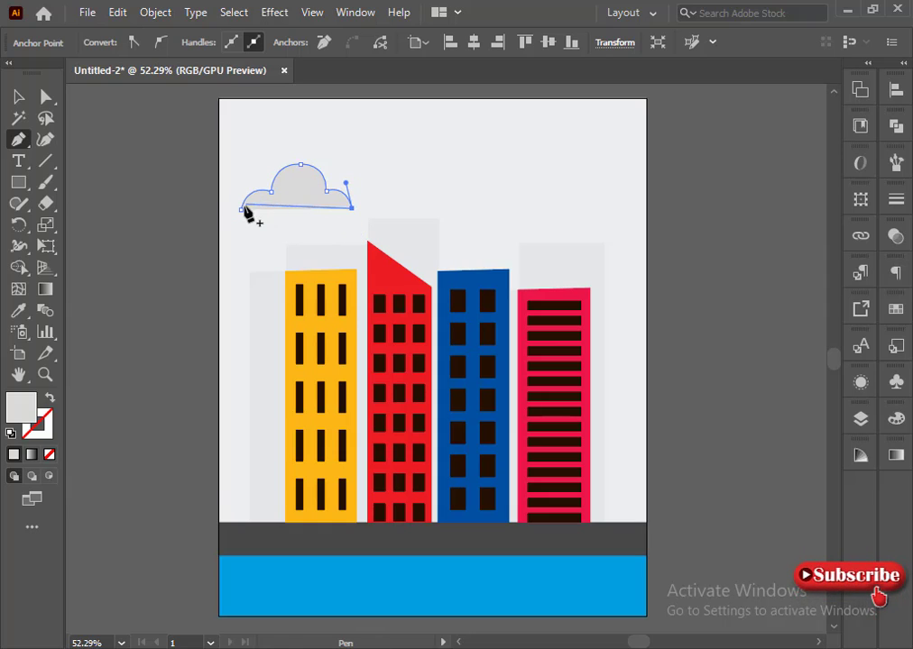
pyautogui.moveTo(240, 209); pyautogui.dragTo(216, 202)
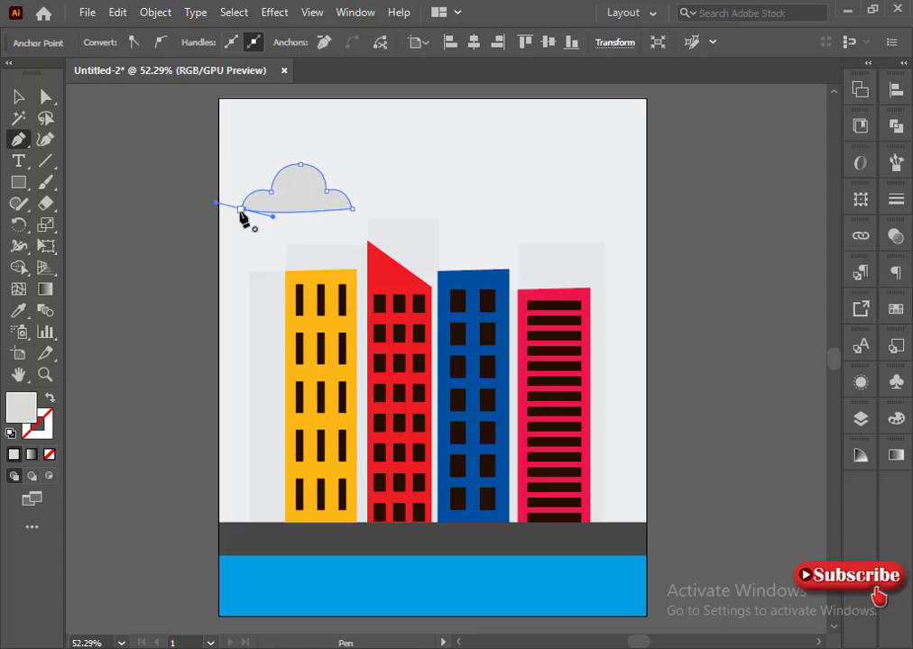
pyautogui.click(242, 211)
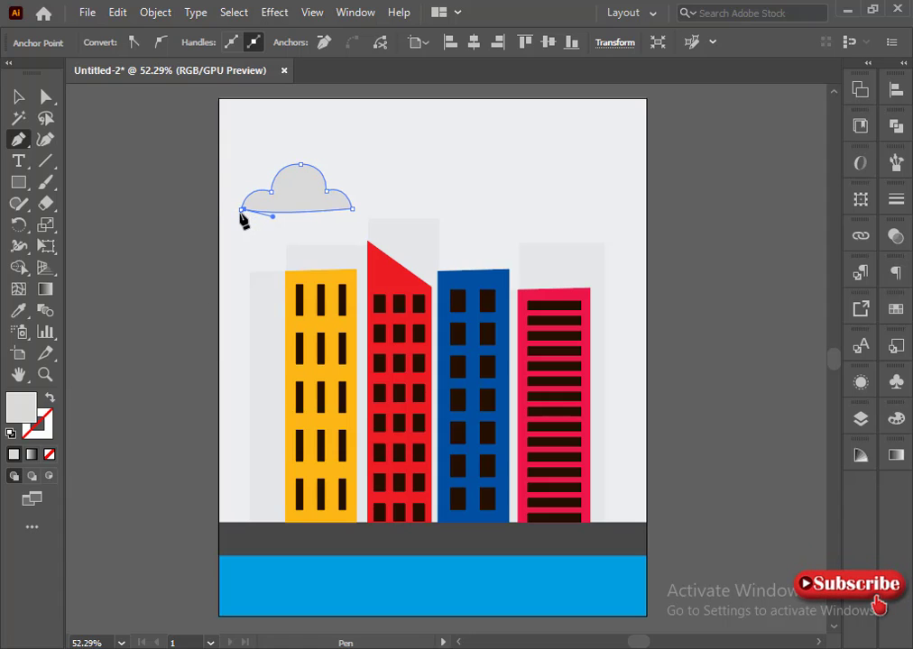
pyautogui.keyDown('ctrl'); pyautogui.click(202, 236); pyautogui.keyUp('ctrl')
# Delete the grey cloud above the yellow building, leaving the sky rectangle in place.
pyautogui.press('v')
pyautogui.click(285, 223)
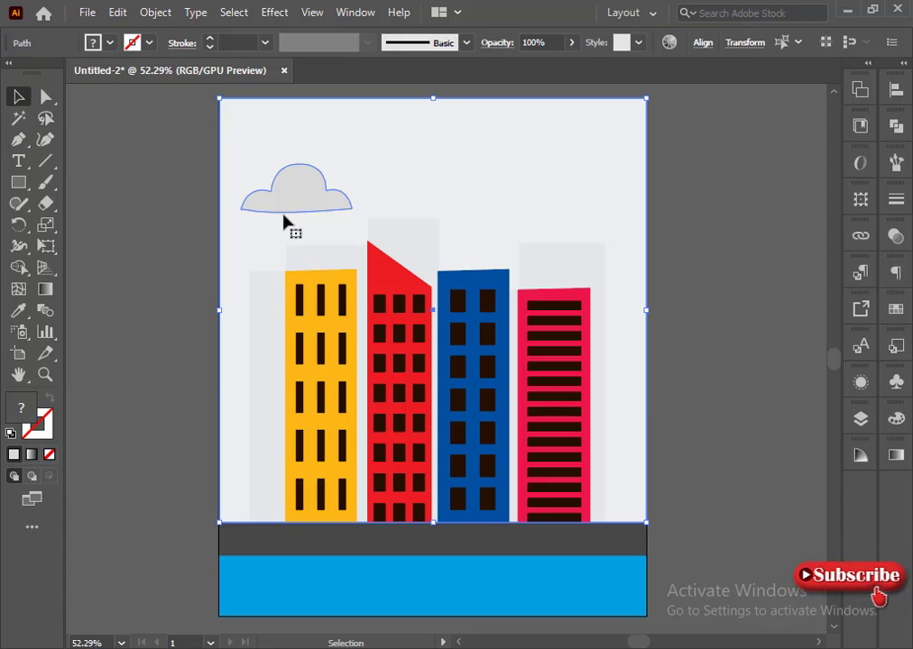
pyautogui.click(262, 203)
pyautogui.press('Delete')
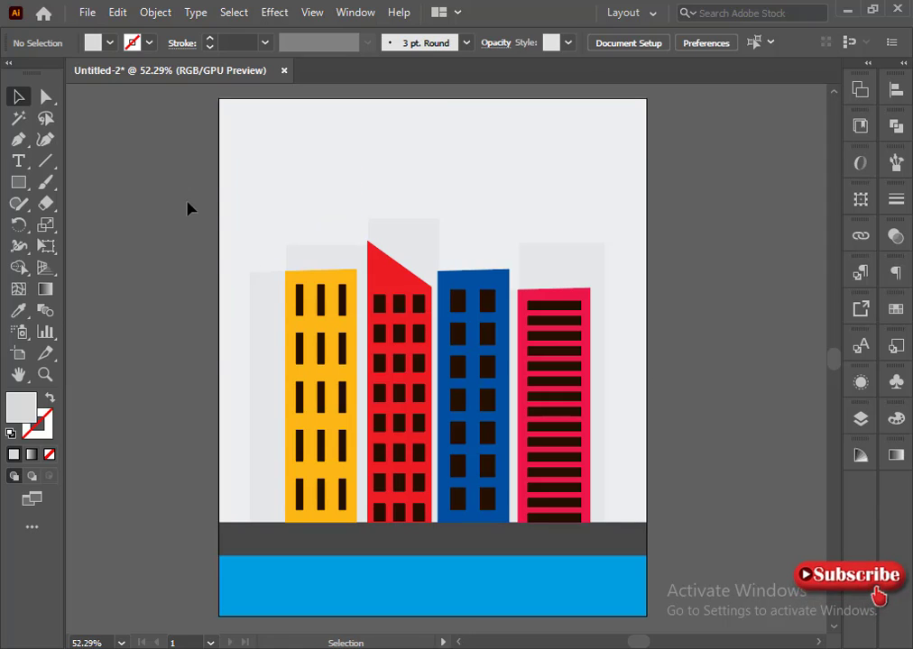
# Create a small area text box across the artboard's left edge, above the yellow building's roofline, and enlarge its placeholder text.
pyautogui.click(52, 456)
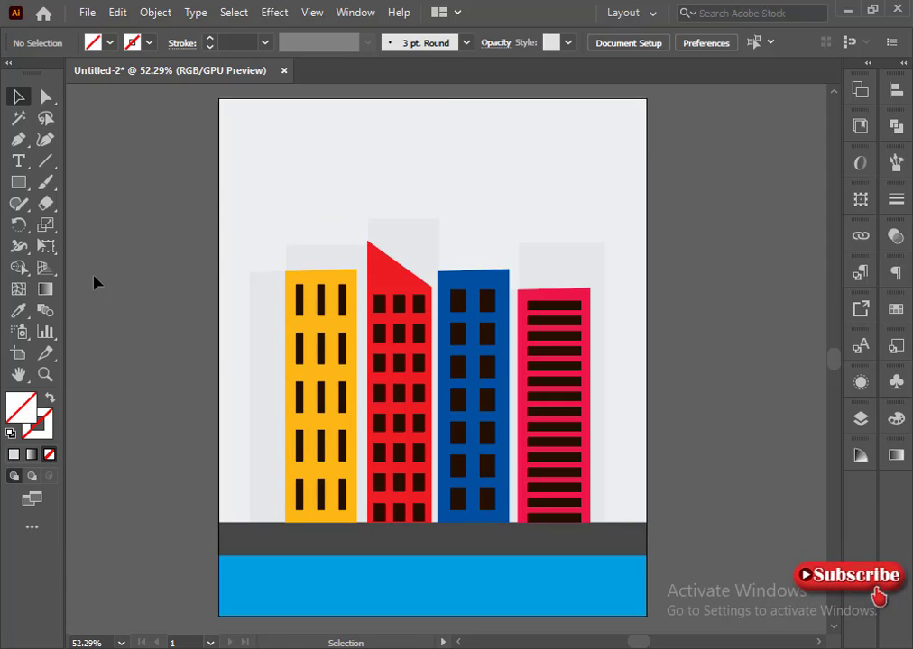
pyautogui.click(19, 165)
pyautogui.moveTo(177, 213); pyautogui.dragTo(231, 228)
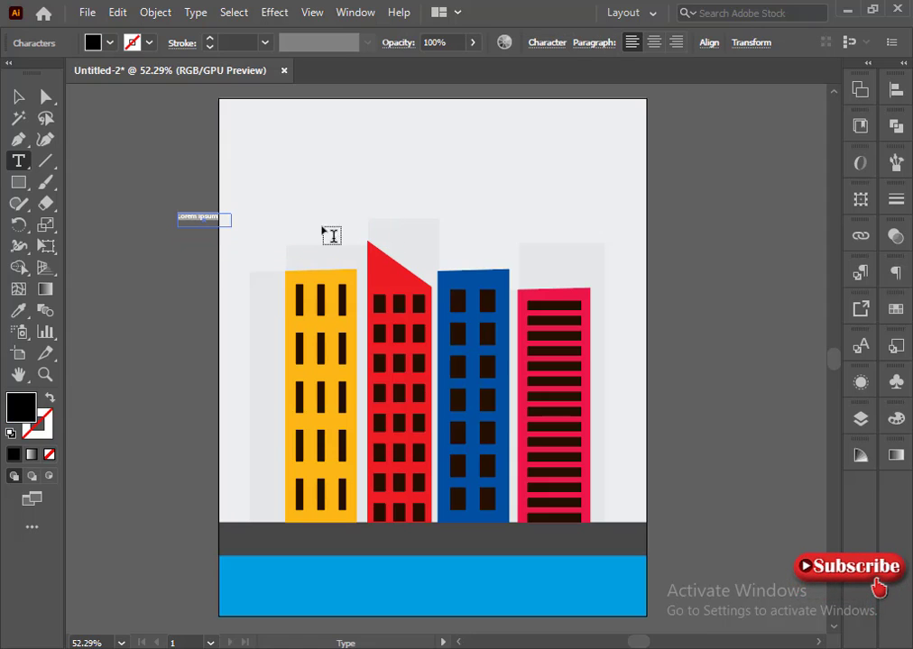
pyautogui.click(548, 43)
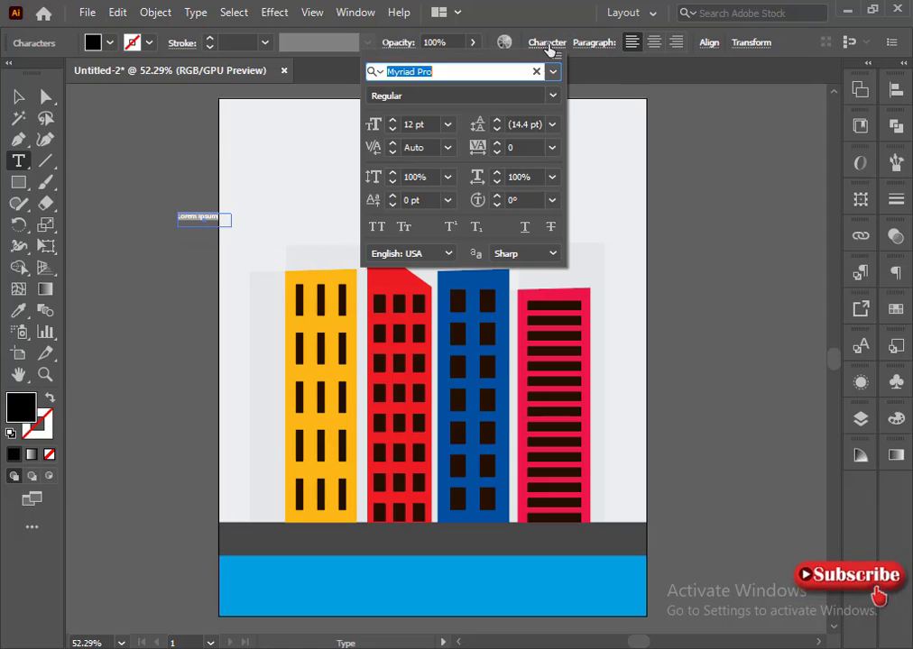
pyautogui.click(393, 119)
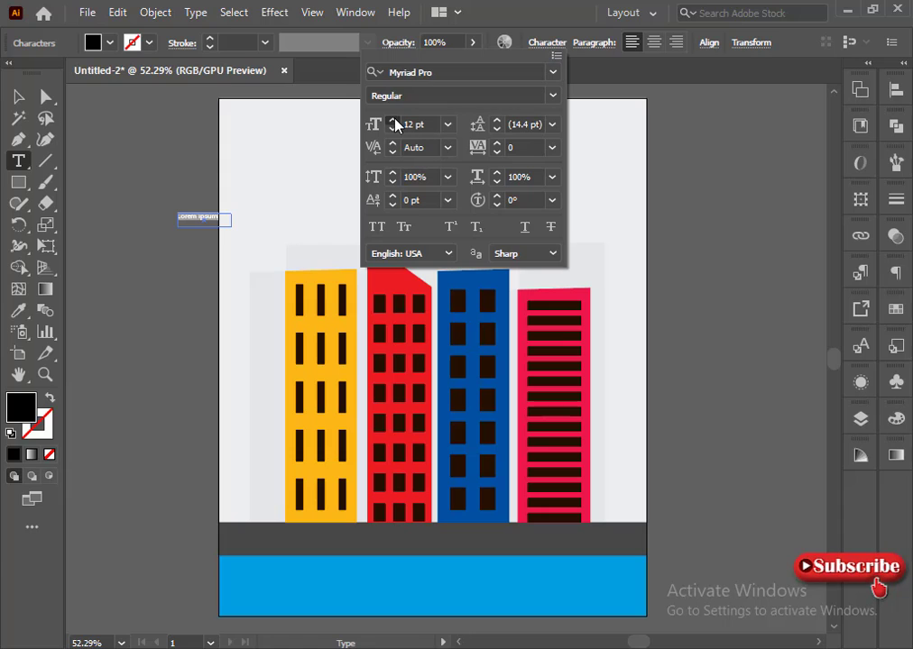
pyautogui.click(316, 131)
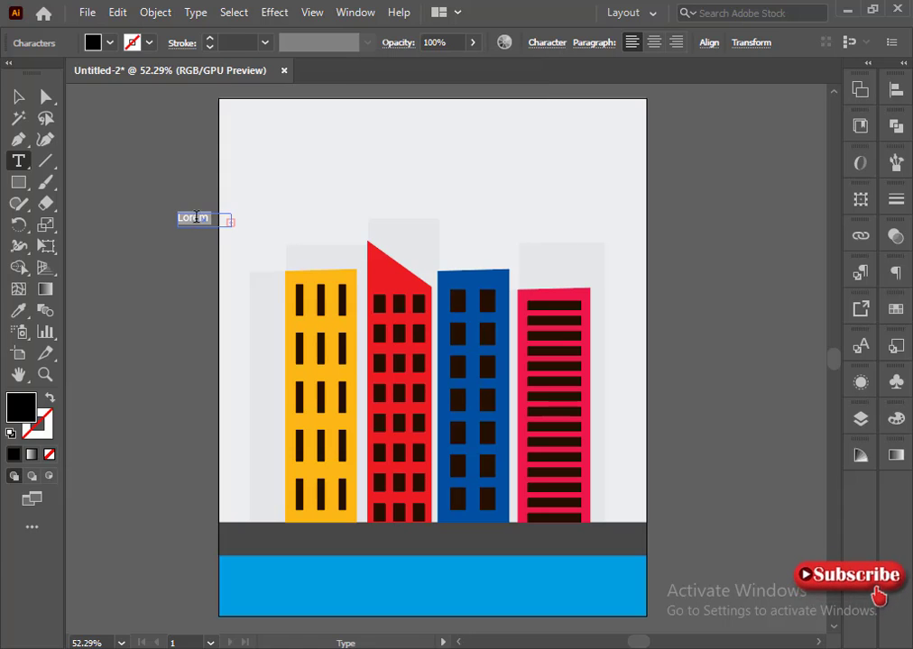
# Replace the placeholder text with CITYSCAPE and widen the text frame slightly until the whole word fits on one line.
pyautogui.press('BackSpace')
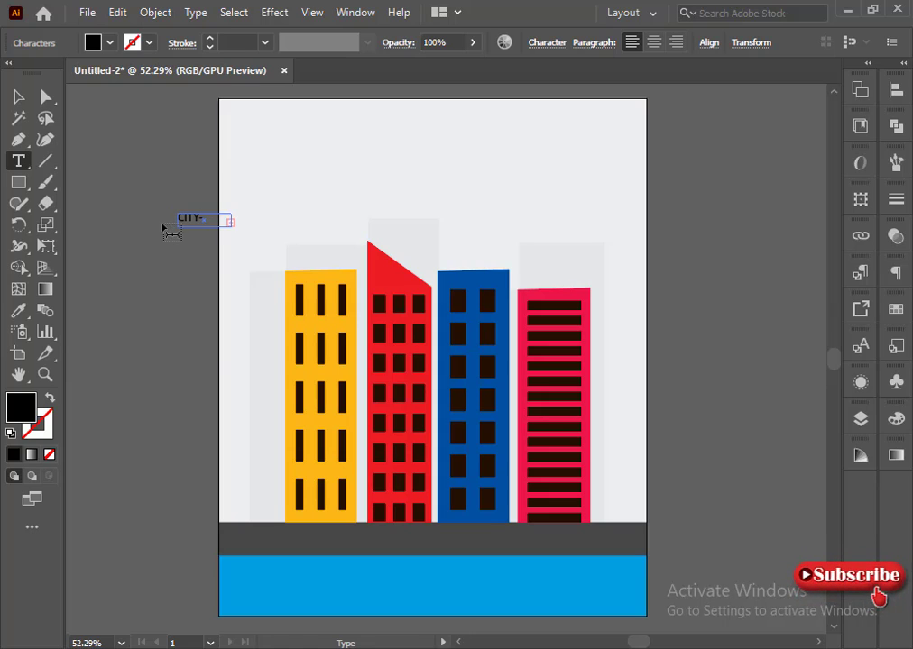
pyautogui.click(18, 96)
pyautogui.moveTo(233, 226)
pyautogui.mouseDown()
pyautogui.moveTo(248, 229)
pyautogui.moveTo(240, 226)
pyautogui.mouseUp()
pyautogui.click(19, 183)
pyautogui.click(18, 161)
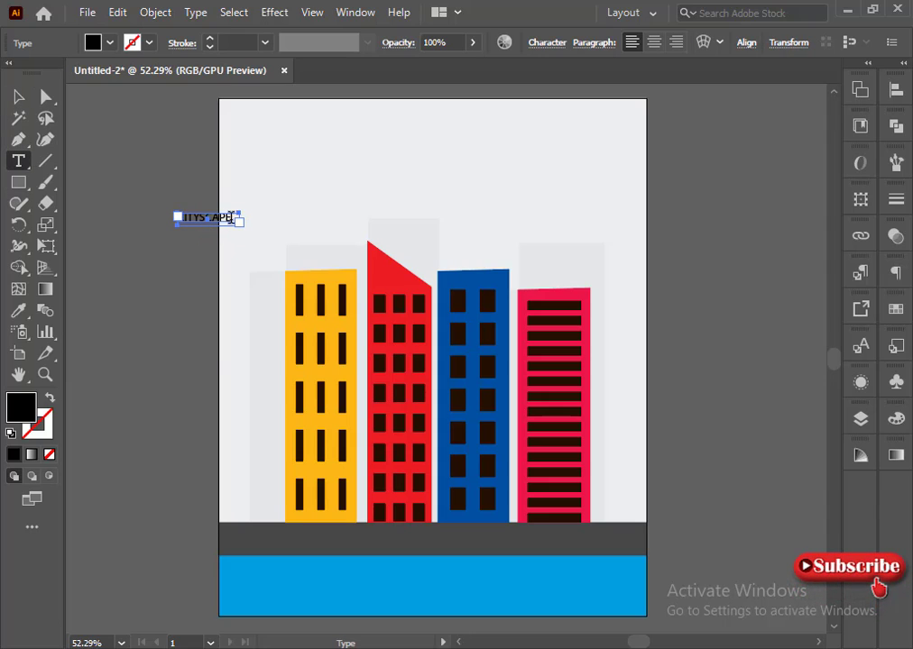
# Set the CITYSCAPE text size to 28 pt and enlarge its frame until the whole word fits.
pyautogui.doubleClick(174, 217)
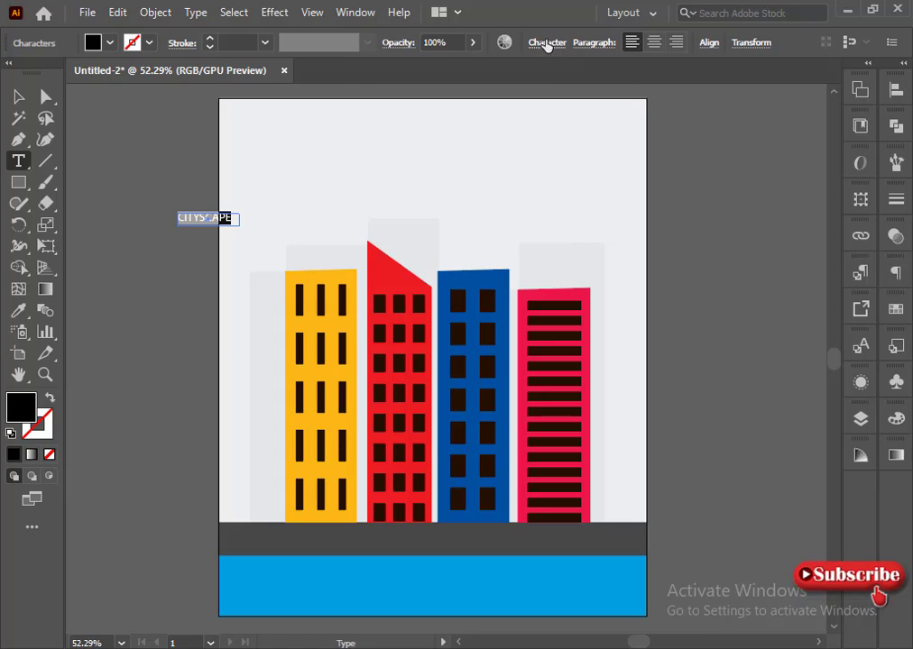
pyautogui.click(548, 43)
pyautogui.click(392, 121)
pyautogui.click(393, 121)
pyautogui.click(393, 121)
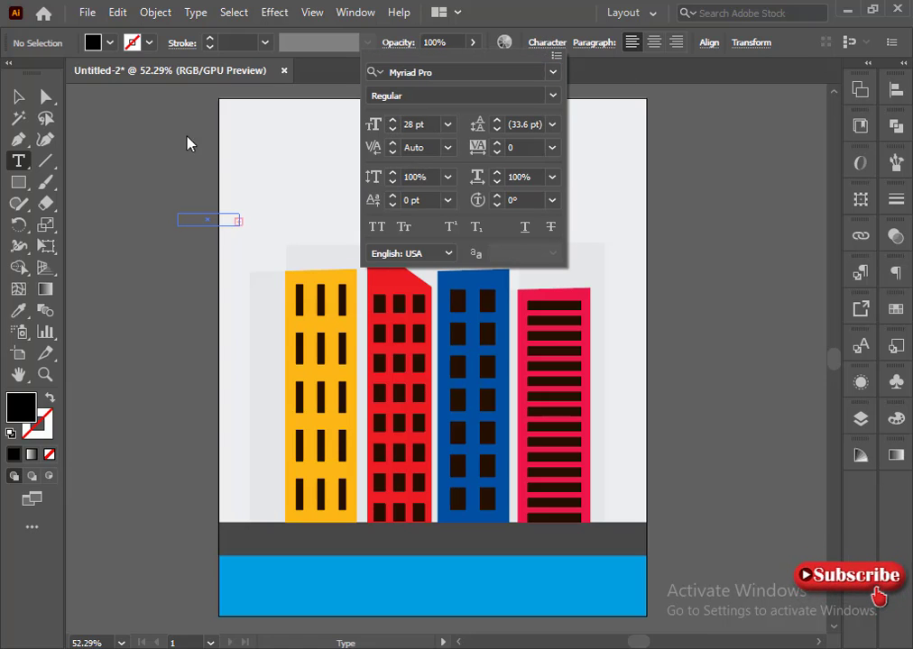
pyautogui.click(18, 97)
pyautogui.click(236, 221)
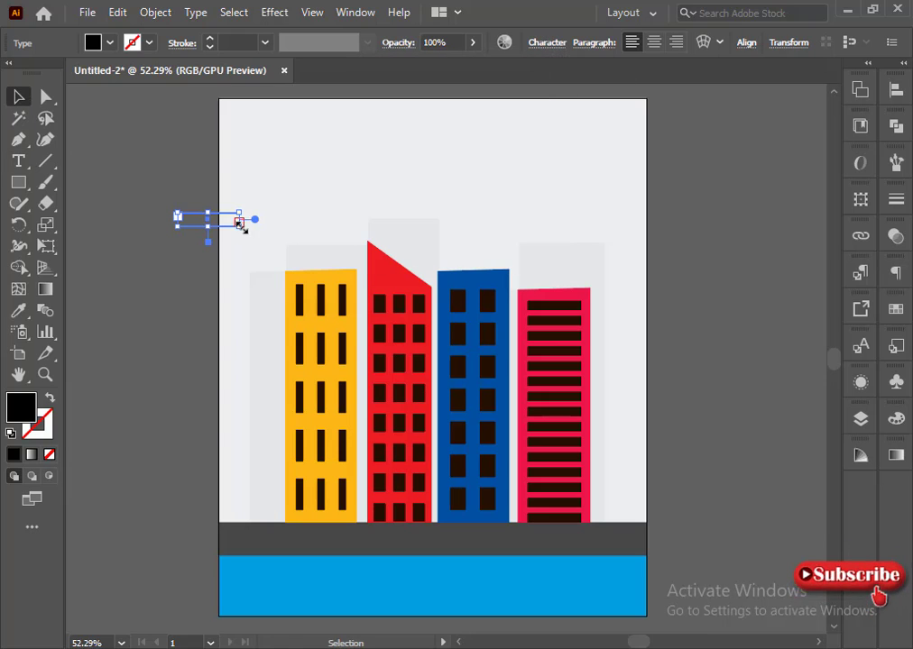
pyautogui.moveTo(240, 222); pyautogui.dragTo(334, 260)
pyautogui.click(18, 139)
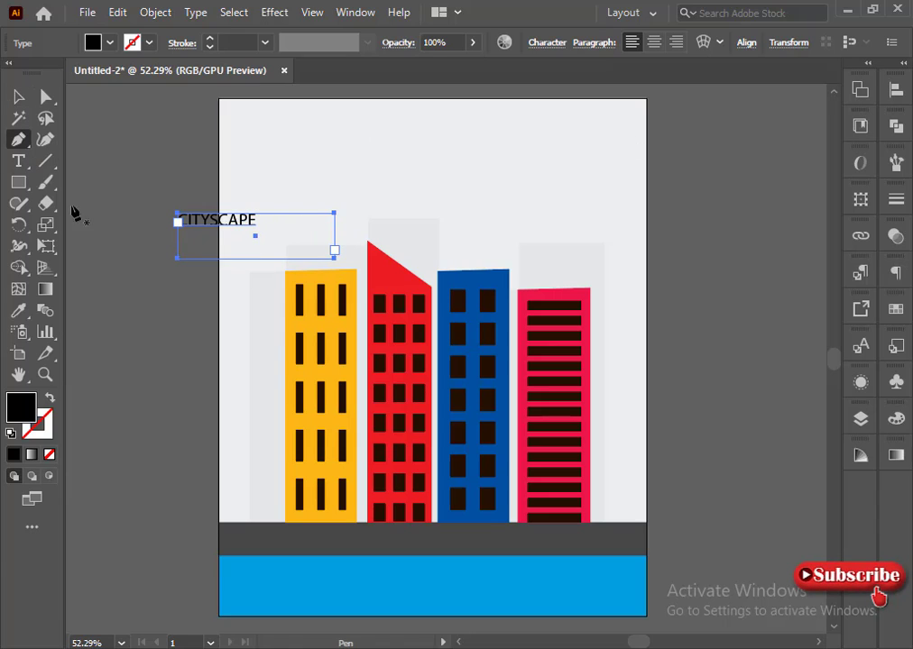
# Set the CITYSCAPE text size to 56 pt and extend its frame as far as the pink building.
pyautogui.press('t')
pyautogui.click(259, 218)
pyautogui.press('BackSpace')
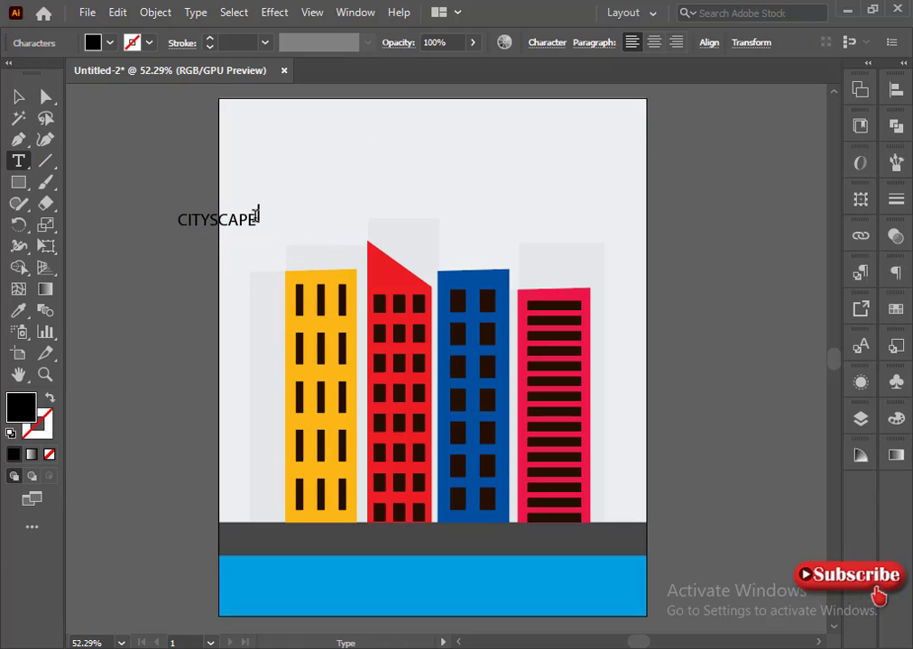
pyautogui.doubleClick(256, 221)
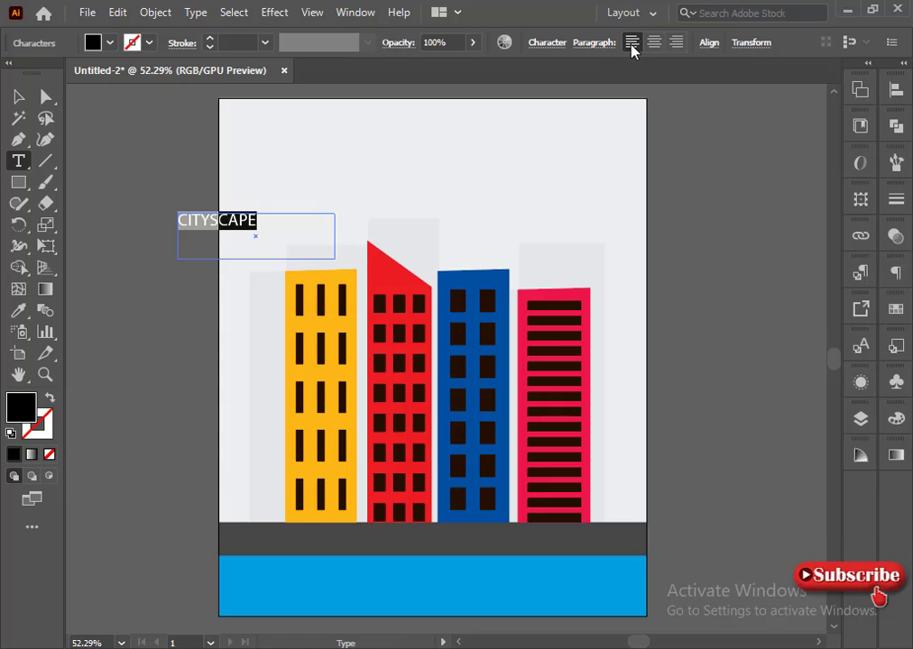
pyautogui.click(545, 44)
pyautogui.click(393, 121)
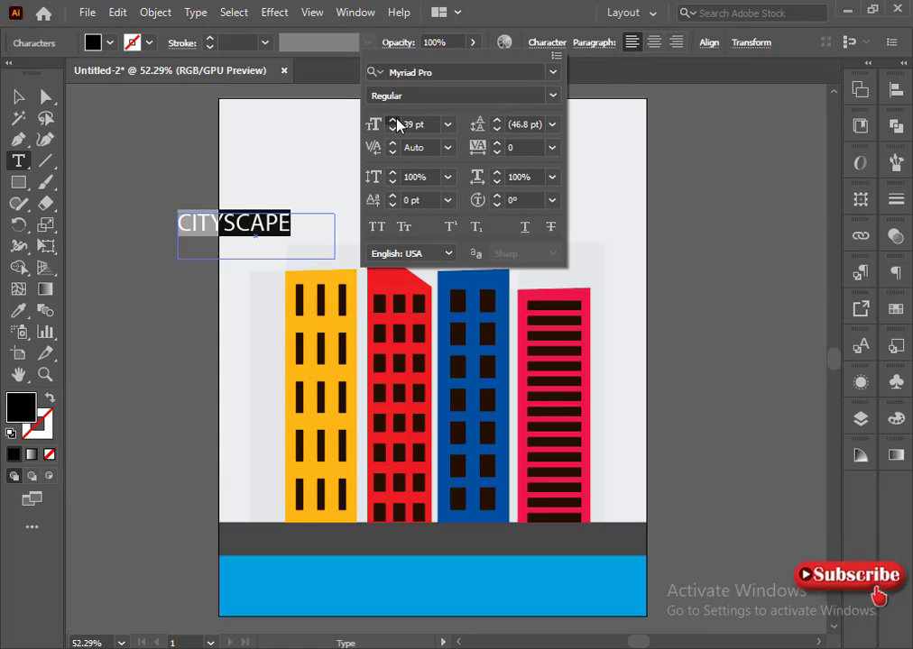
pyautogui.press('Escape')
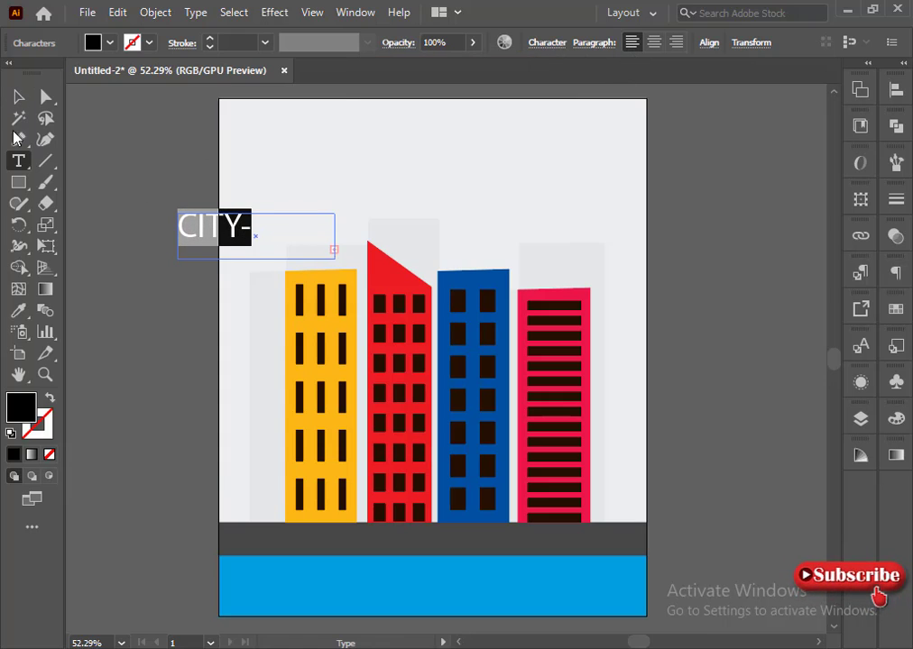
pyautogui.click(18, 97)
pyautogui.moveTo(334, 249); pyautogui.dragTo(569, 367)
pyautogui.click(18, 161)
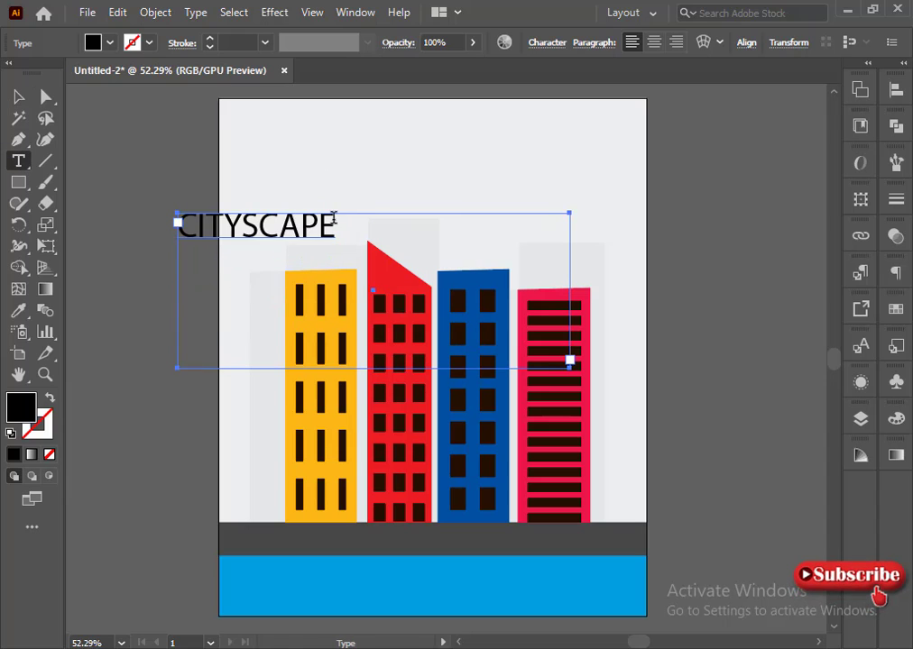
# Select the whole CITYSCAPE word and set its font size to 61 pt.
pyautogui.doubleClick(257, 226)
pyautogui.click(548, 43)
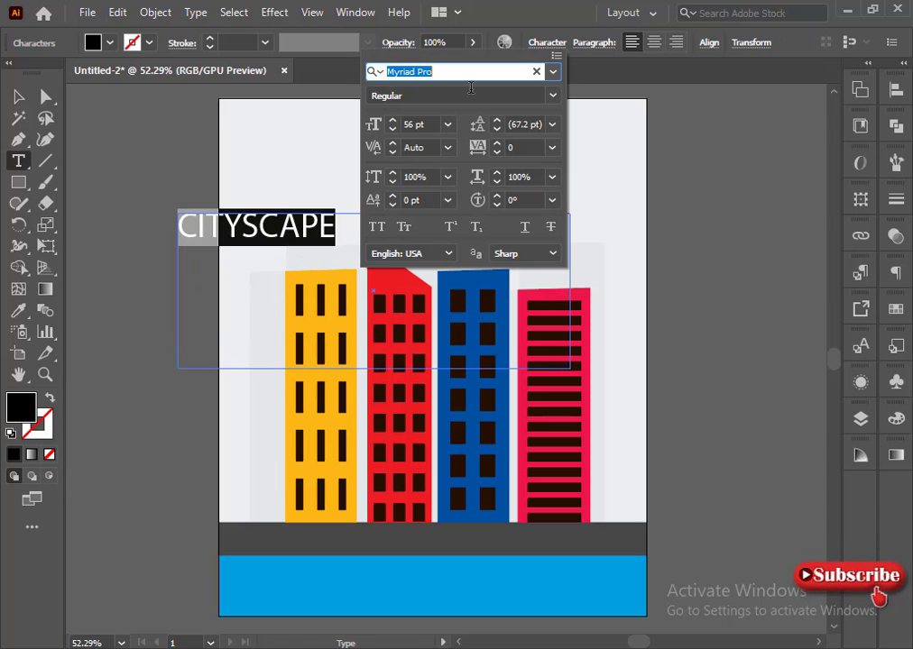
pyautogui.click(393, 124)
pyautogui.click(393, 124)
pyautogui.click(393, 124)
pyautogui.click(393, 124)
pyautogui.click(393, 123)
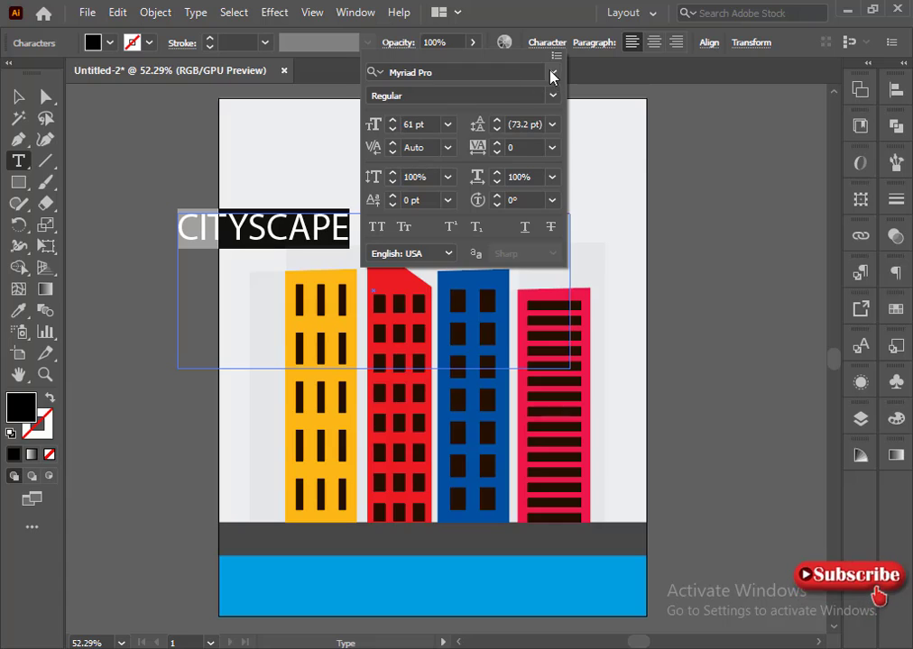
# Preview the available fonts on the selected CITYSCAPE word, including the Arial, Bodoni Bd BT and Bodoni Bk BT styles.
pyautogui.click(551, 72)
pyautogui.scroll(-3, 510, 352)
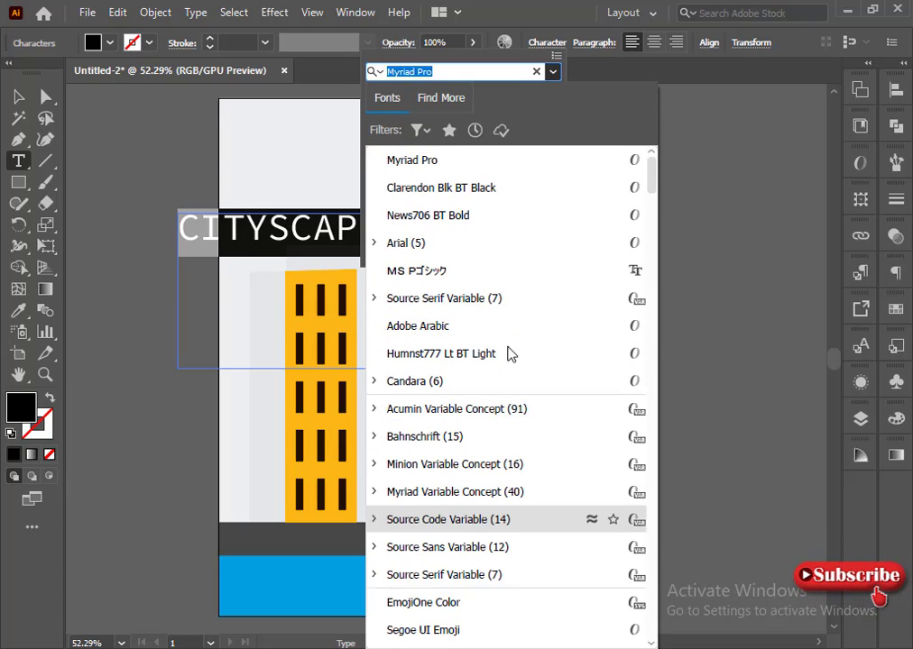
pyautogui.scroll(2, 509, 352)
pyautogui.scroll(-5, 509, 343)
pyautogui.scroll(2, 505, 301)
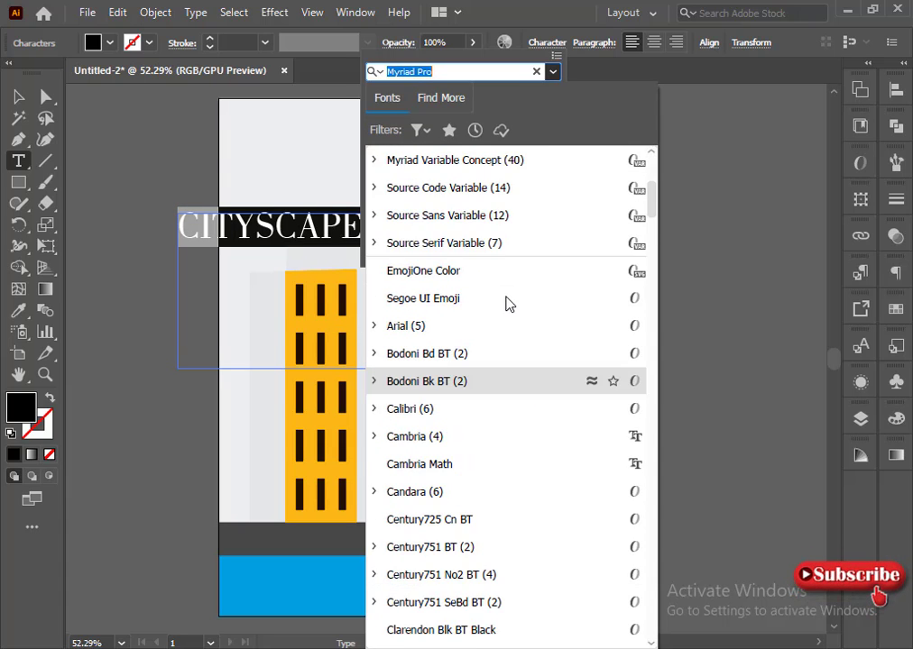
pyautogui.scroll(1, 494, 188)
pyautogui.scroll(-3, 482, 424)
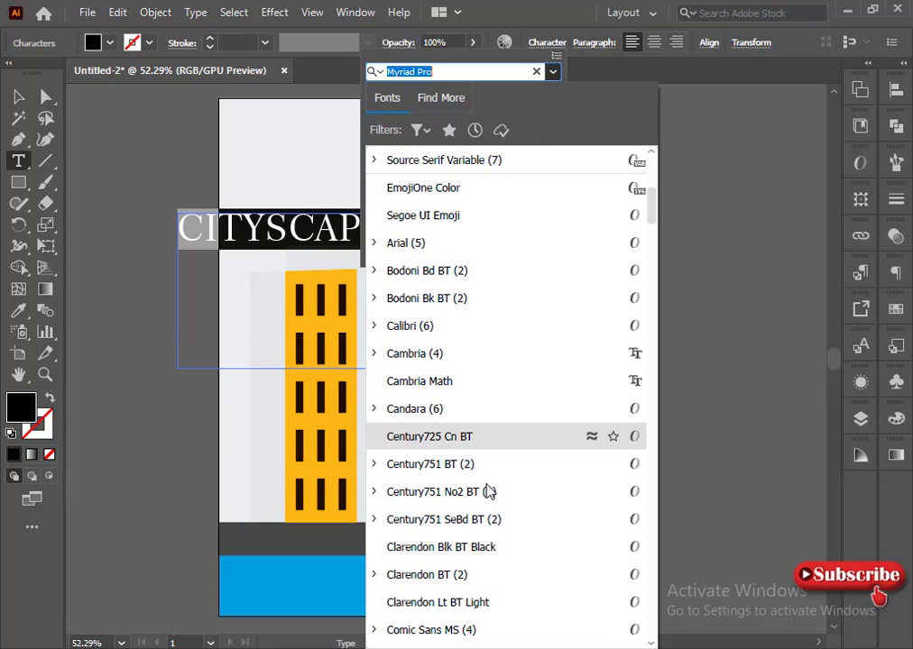
pyautogui.click(373, 243)
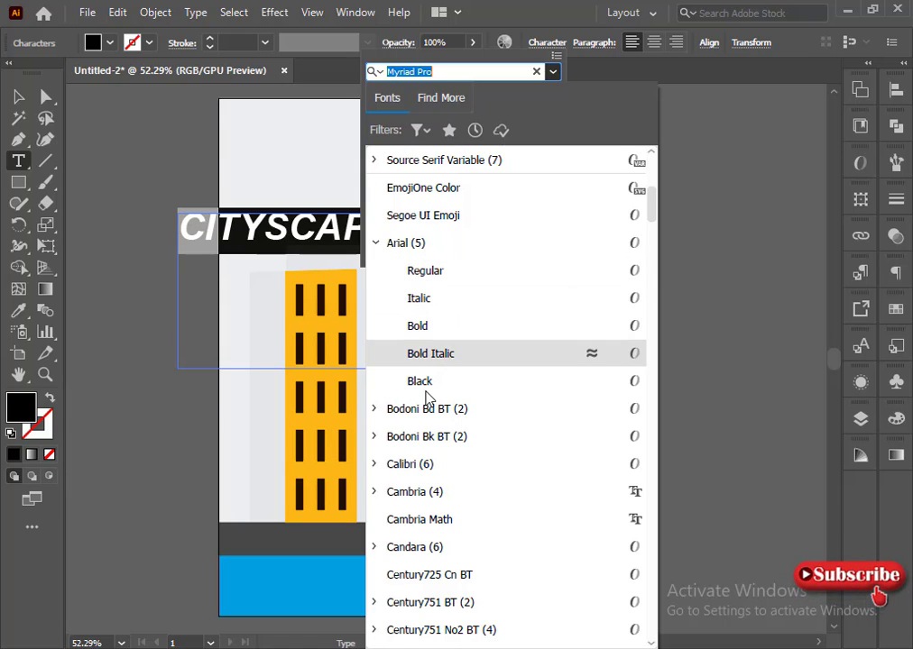
pyautogui.scroll(-3, 437, 257)
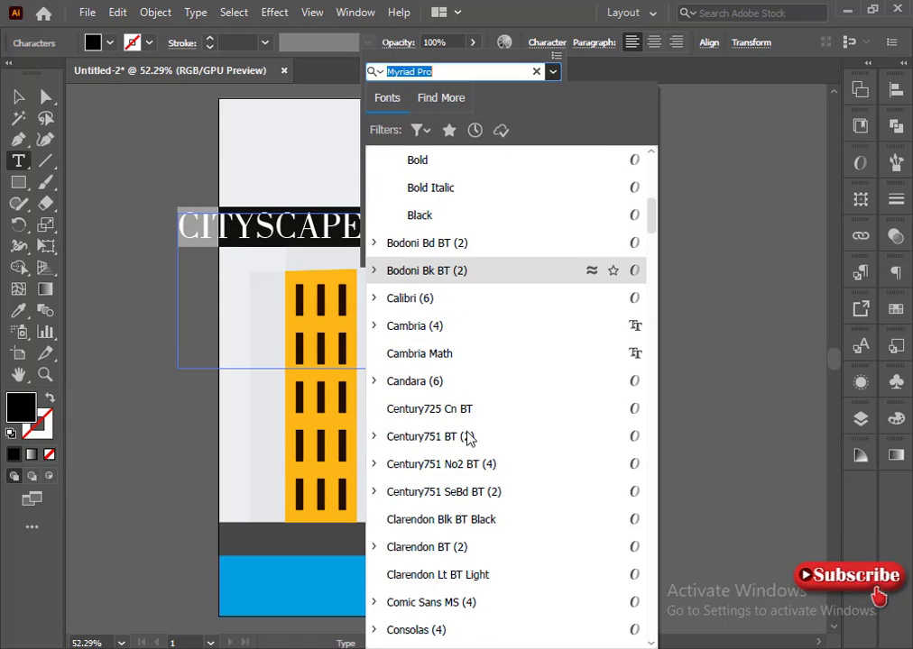
pyautogui.click(375, 247)
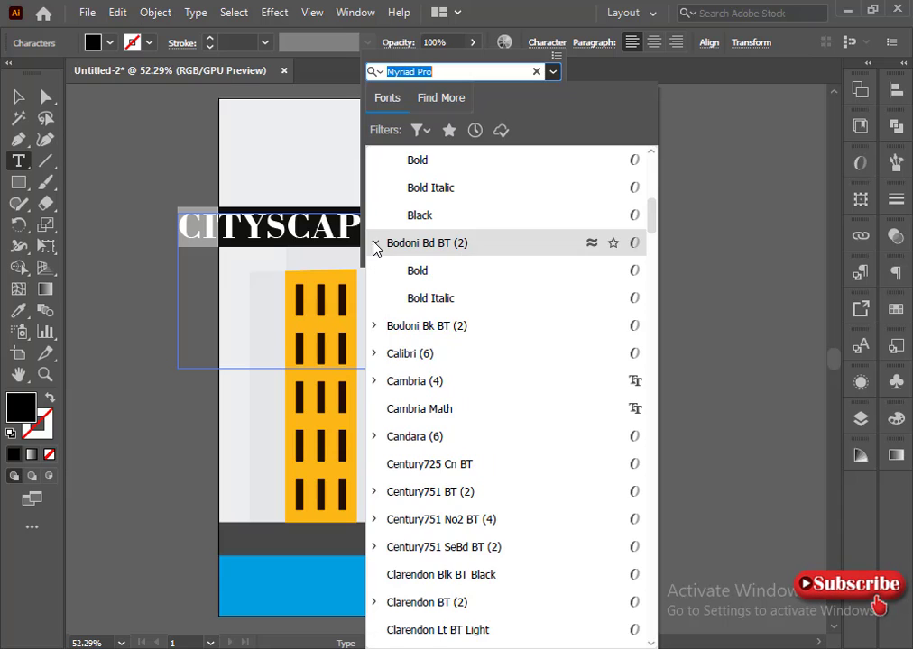
pyautogui.click(376, 327)
pyautogui.scroll(-3, 400, 401)
pyautogui.scroll(3, 401, 398)
pyautogui.scroll(10, 400, 397)
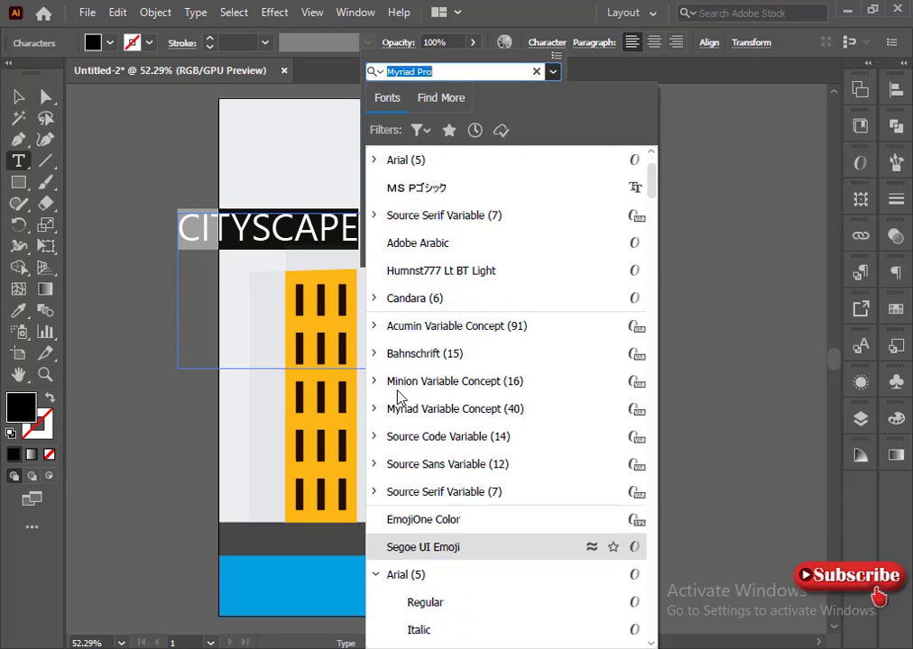
# Compare the Arial and Acumin Variable Concept styles and set the CITYSCAPE text to Arial Bold Italic.
pyautogui.click(376, 245)
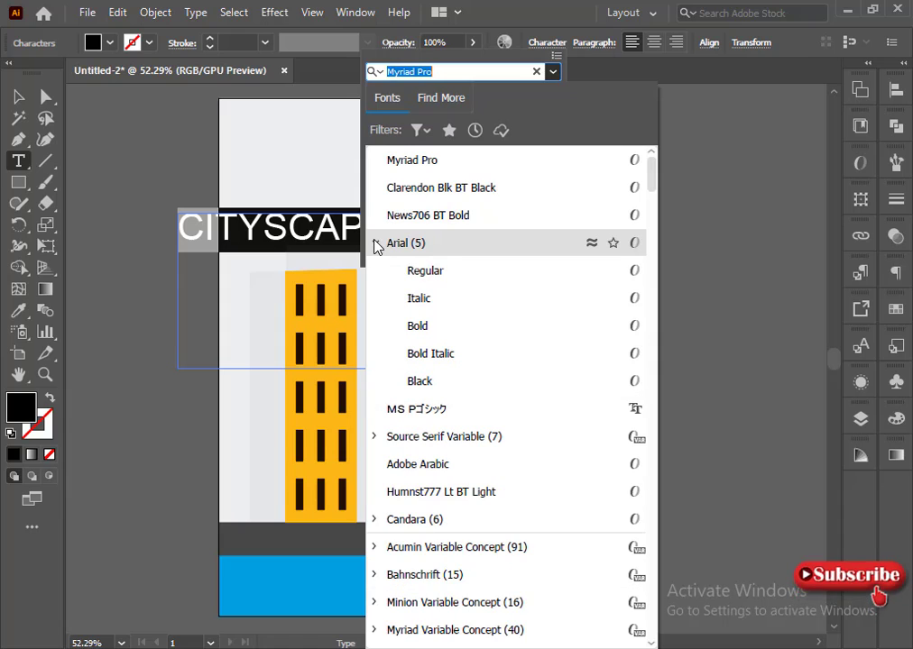
pyautogui.click(375, 549)
pyautogui.scroll(-3, 375, 554)
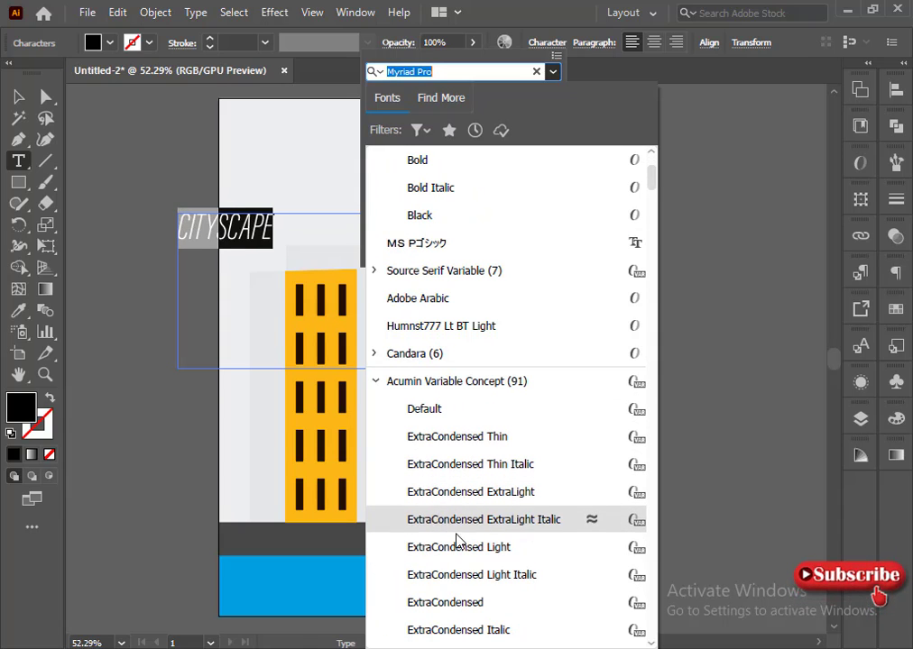
pyautogui.scroll(-2, 466, 622)
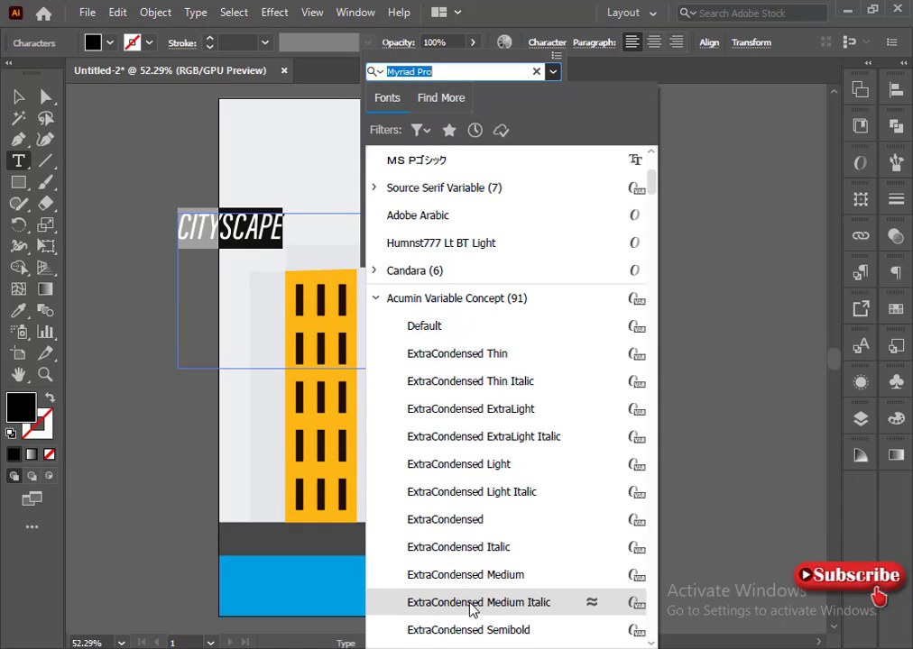
pyautogui.scroll(4, 400, 325)
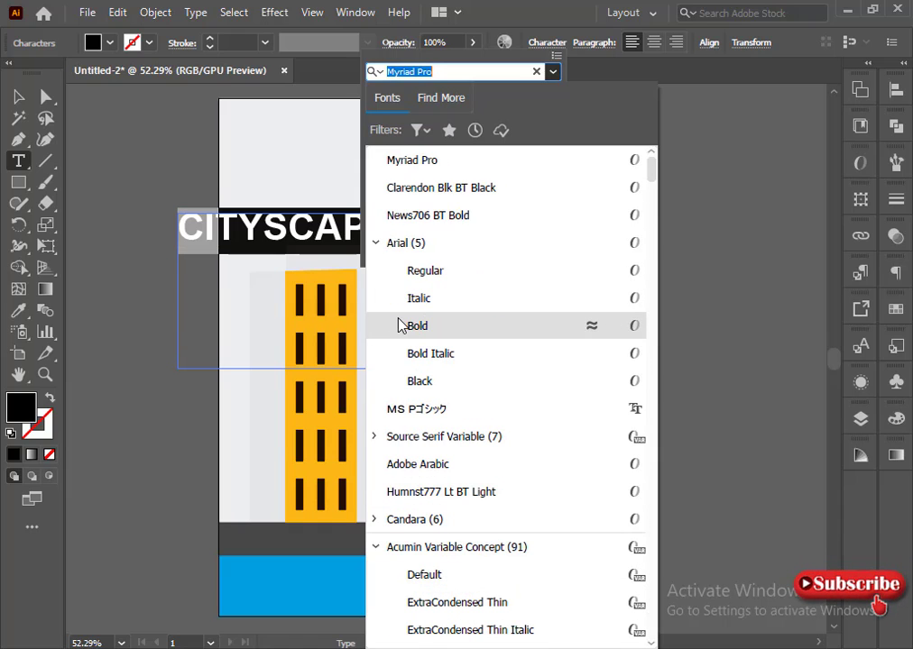
pyautogui.click(415, 364)
pyautogui.click(264, 153)
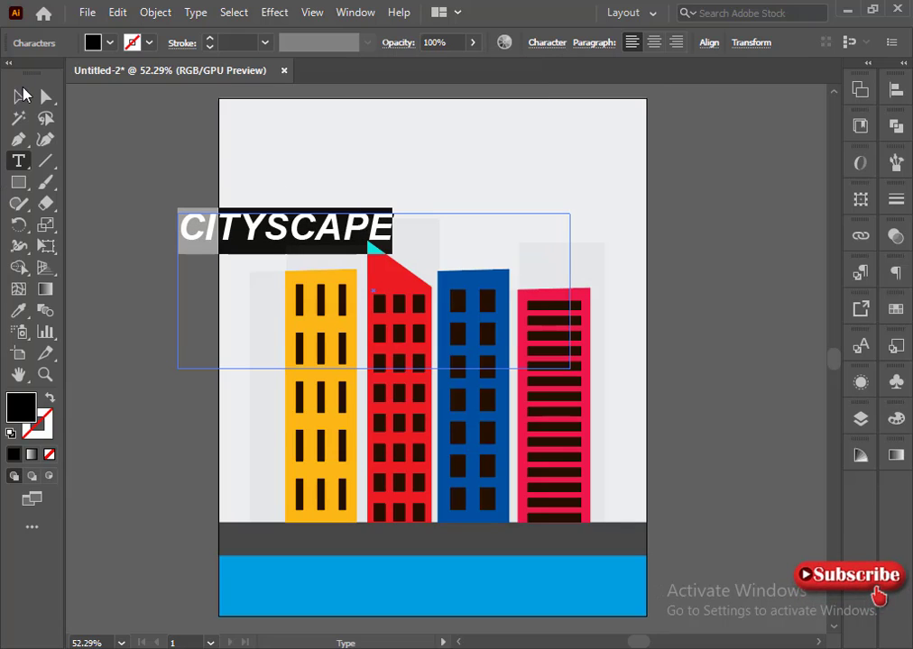
pyautogui.click(196, 13)
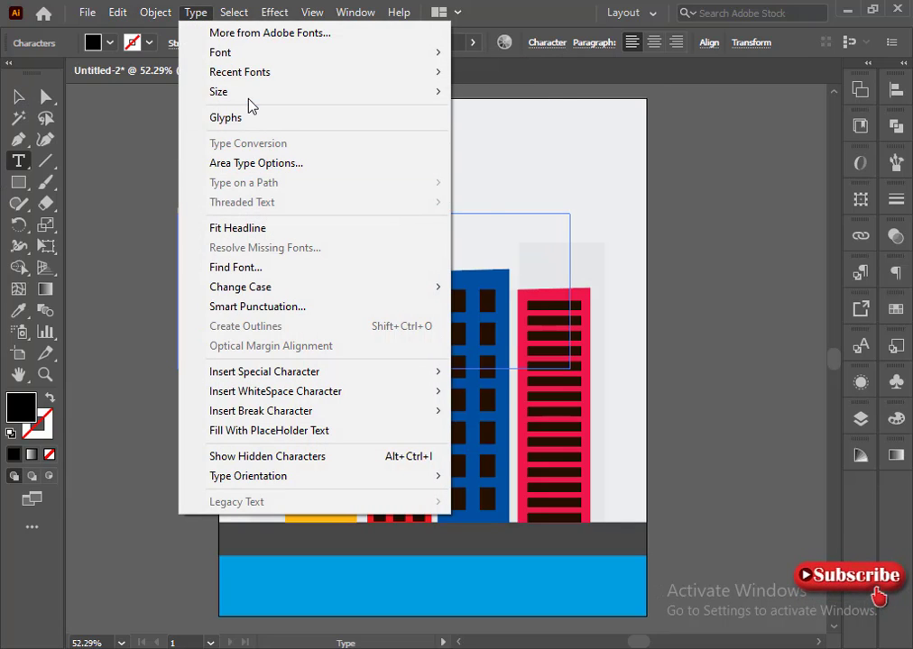
pyautogui.moveTo(291, 55)
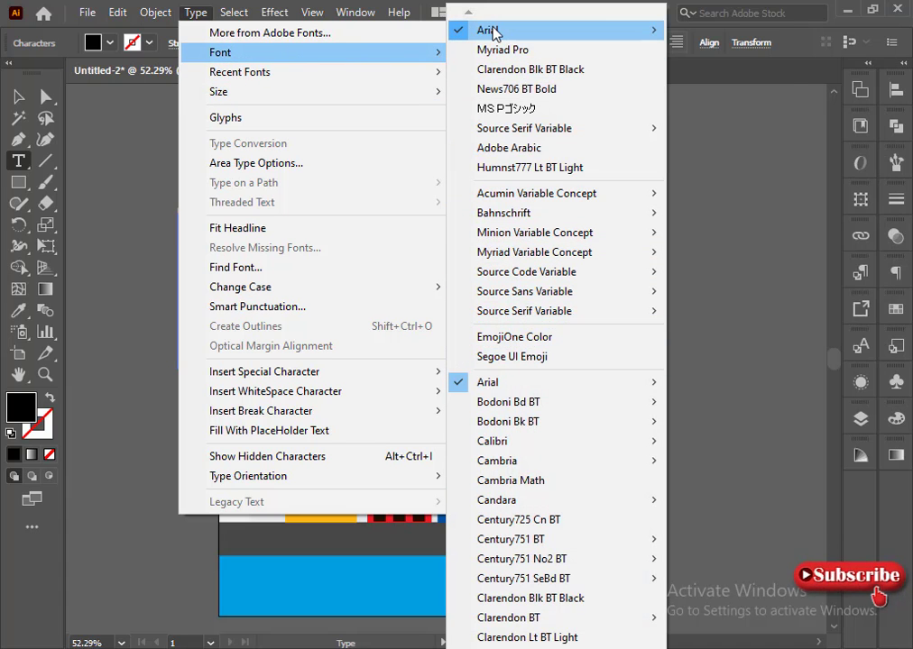
pyautogui.moveTo(516, 384)
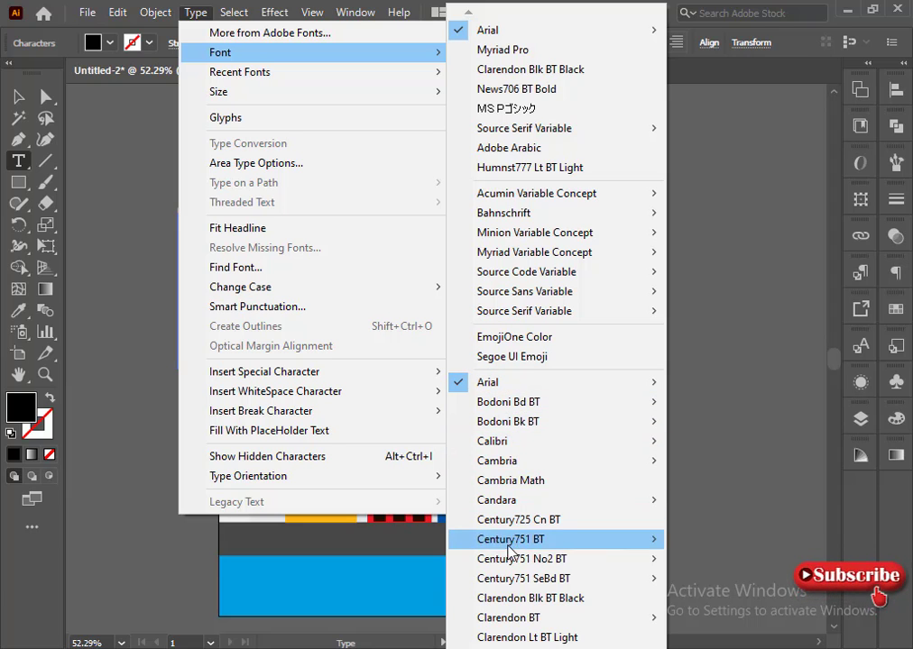
pyautogui.scroll(-15, 555, 361)
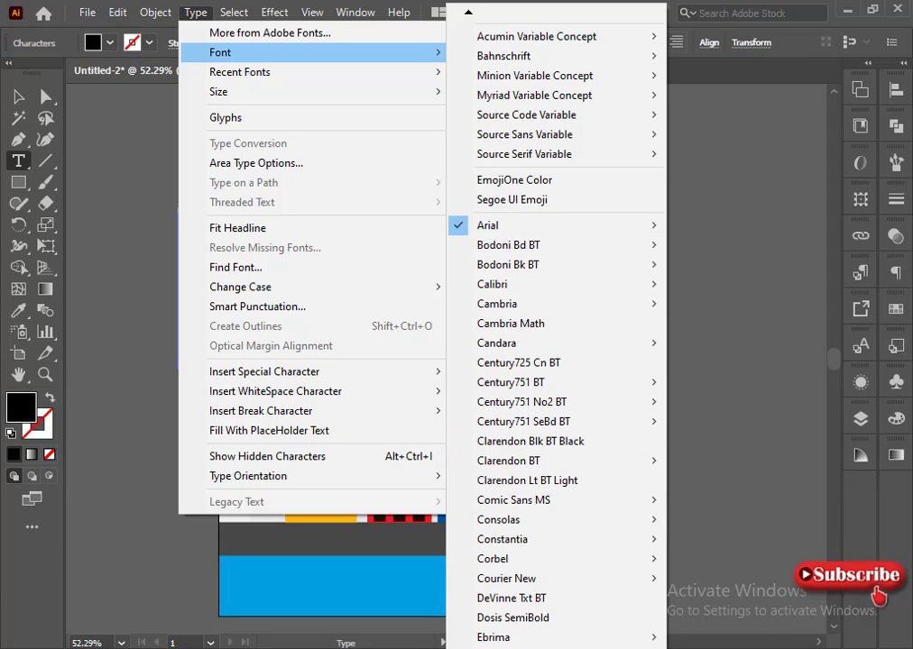
pyautogui.scroll(-6, 565, 329)
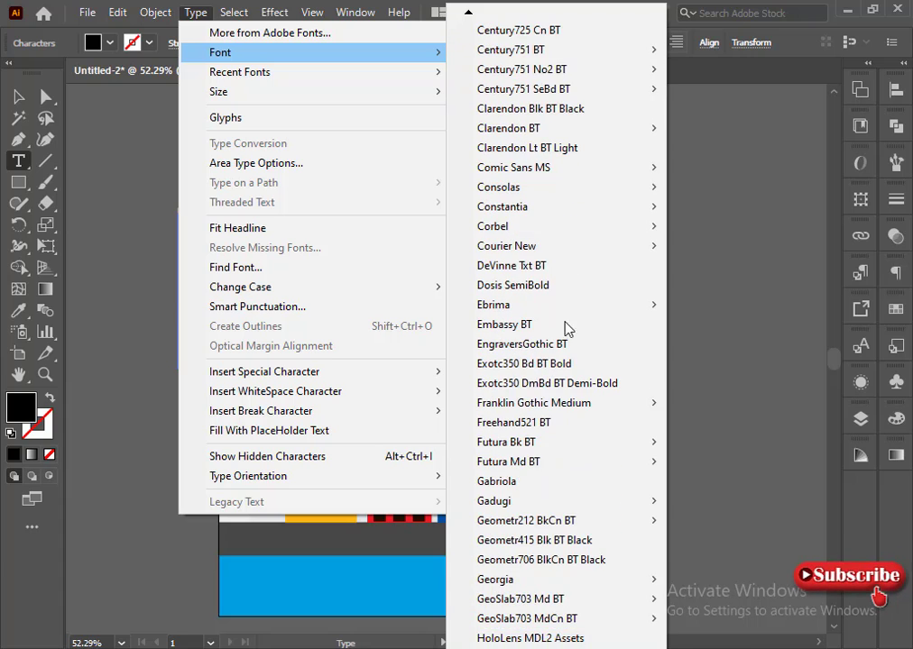
pyautogui.click(153, 215)
# Select the whole CITYSCAPE word and set its font to Myriad Pro.
pyautogui.moveTo(380, 215); pyautogui.dragTo(143, 229)
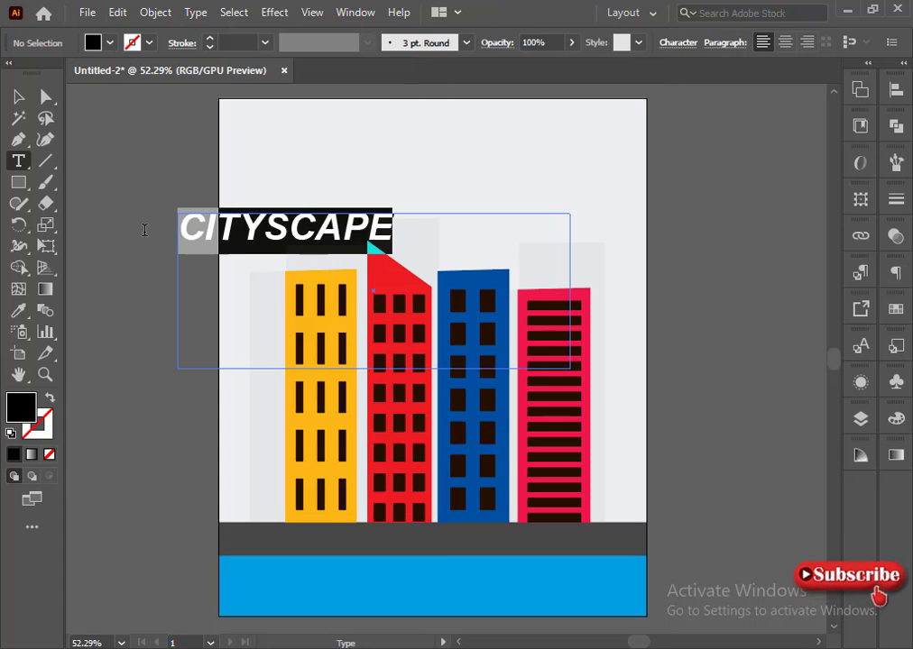
pyautogui.click(550, 43)
pyautogui.click(551, 71)
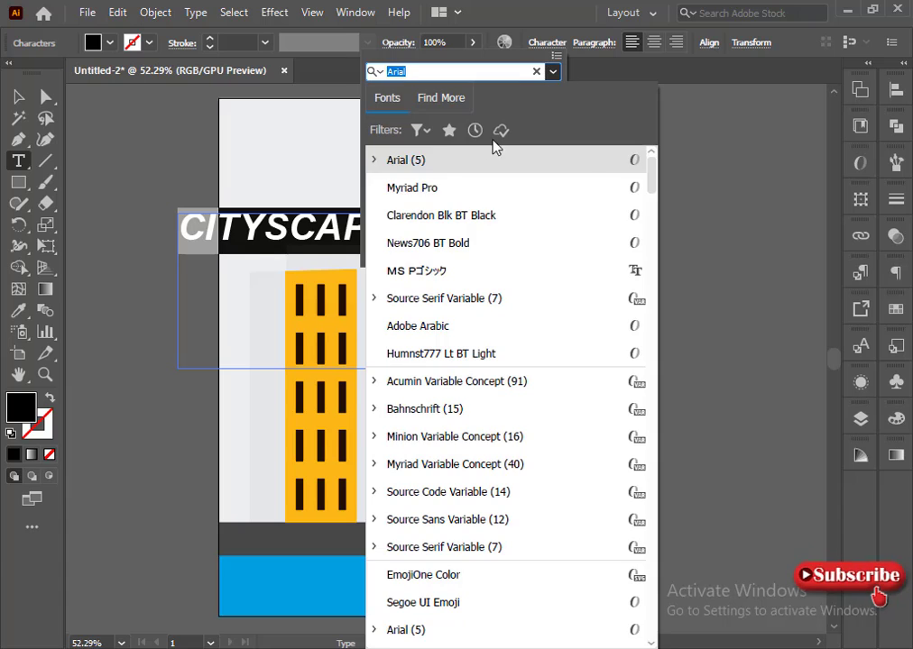
pyautogui.click(458, 188)
# Try to expand the black CITYSCAPE text and move it above the buildings.
pyautogui.click(20, 97)
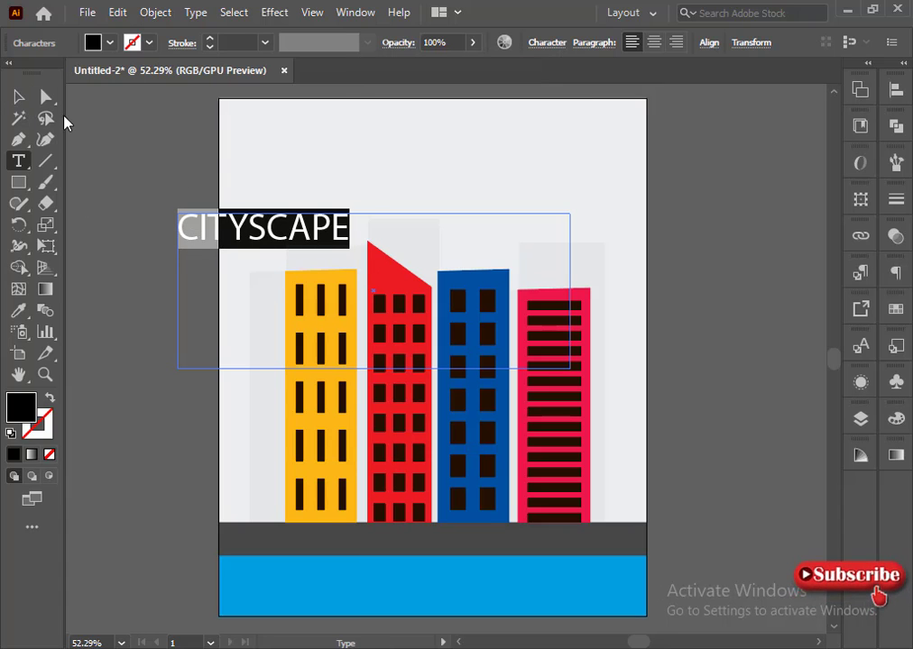
pyautogui.click(153, 13)
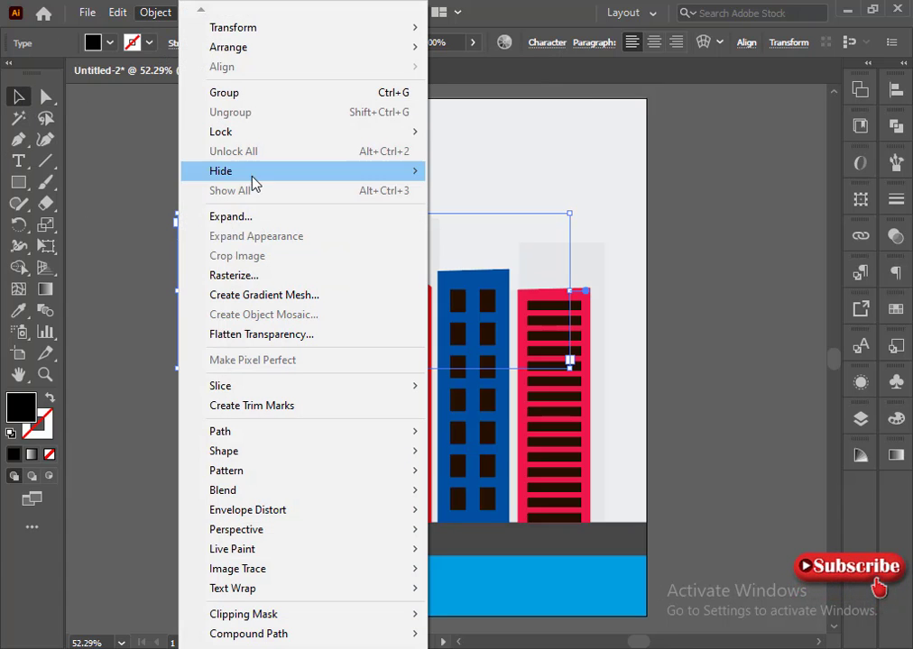
pyautogui.click(269, 221)
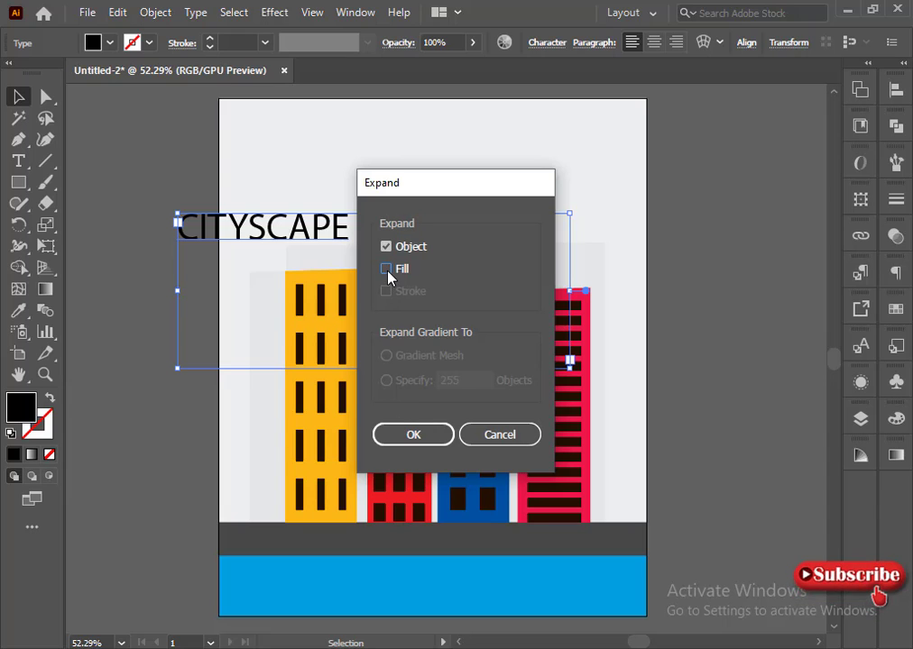
pyautogui.click(412, 436)
pyautogui.click(200, 316)
pyautogui.moveTo(216, 239); pyautogui.dragTo(393, 178)
pyautogui.hotkey('ctrl', 'z')
pyautogui.hotkey('ctrl', 'z')
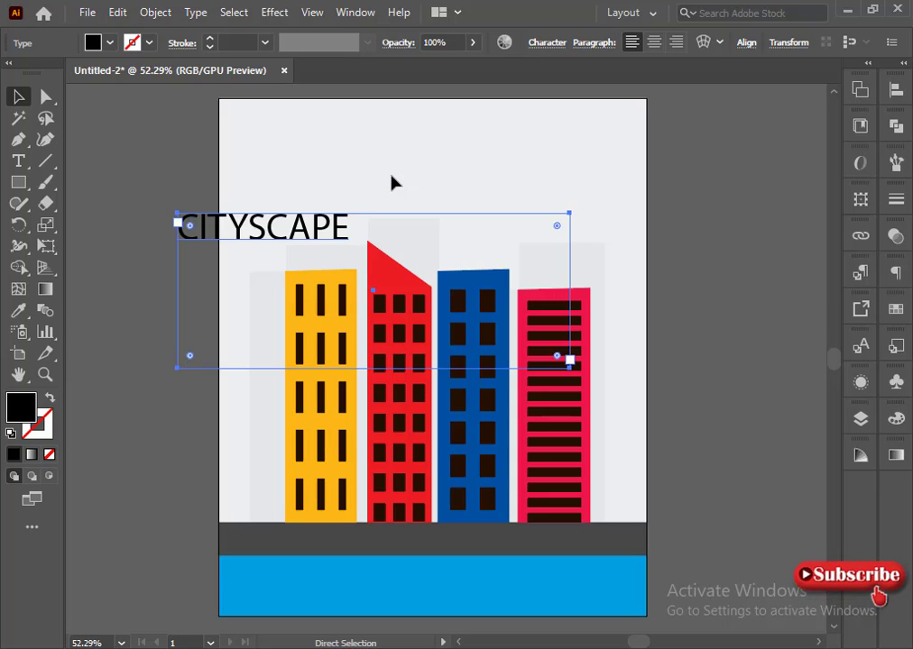
# Colour the whole CITYSCAPE word with the bright blue sampled from the ground strip below the grey one.
pyautogui.click(18, 161)
pyautogui.moveTo(345, 227); pyautogui.dragTo(5, 216)
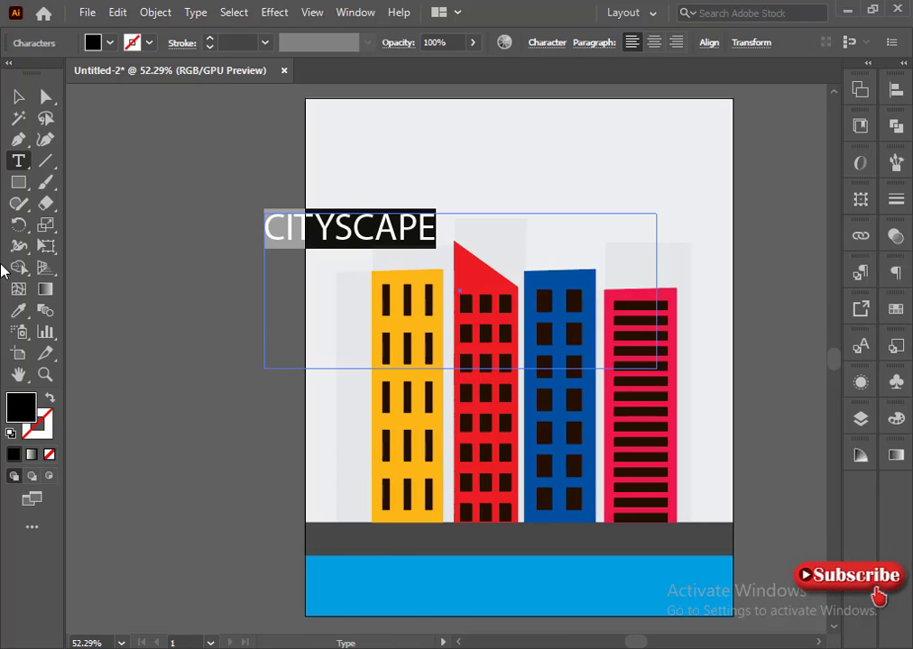
pyautogui.click(18, 309)
pyautogui.click(451, 604)
pyautogui.click(18, 96)
pyautogui.click(45, 432)
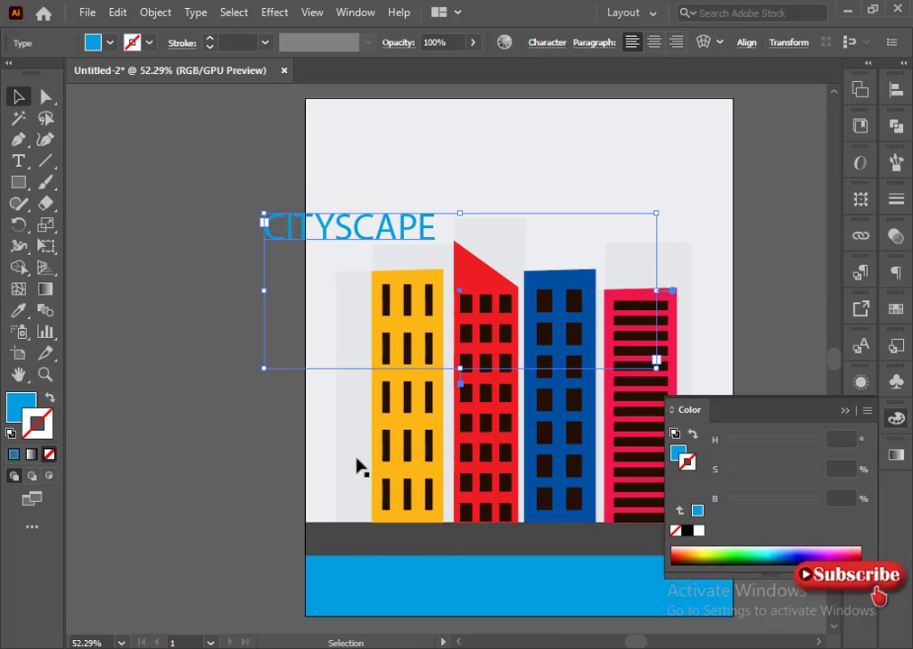
pyautogui.click(846, 411)
pyautogui.click(781, 435)
# Expand the blue CITYSCAPE text and move it into the empty sky, roughly centred above the buildings.
pyautogui.press('space')
pyautogui.moveTo(589, 368); pyautogui.dragTo(458, 369)
pyautogui.click(171, 242)
pyautogui.click(155, 11)
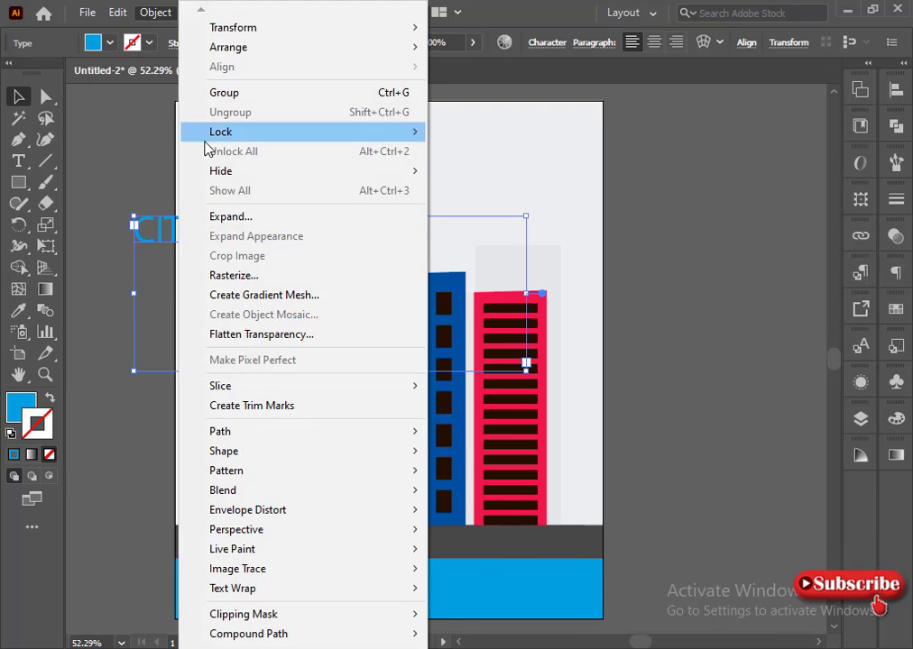
pyautogui.click(234, 218)
pyautogui.click(408, 435)
pyautogui.moveTo(239, 228); pyautogui.dragTo(390, 171)
pyautogui.click(128, 159)
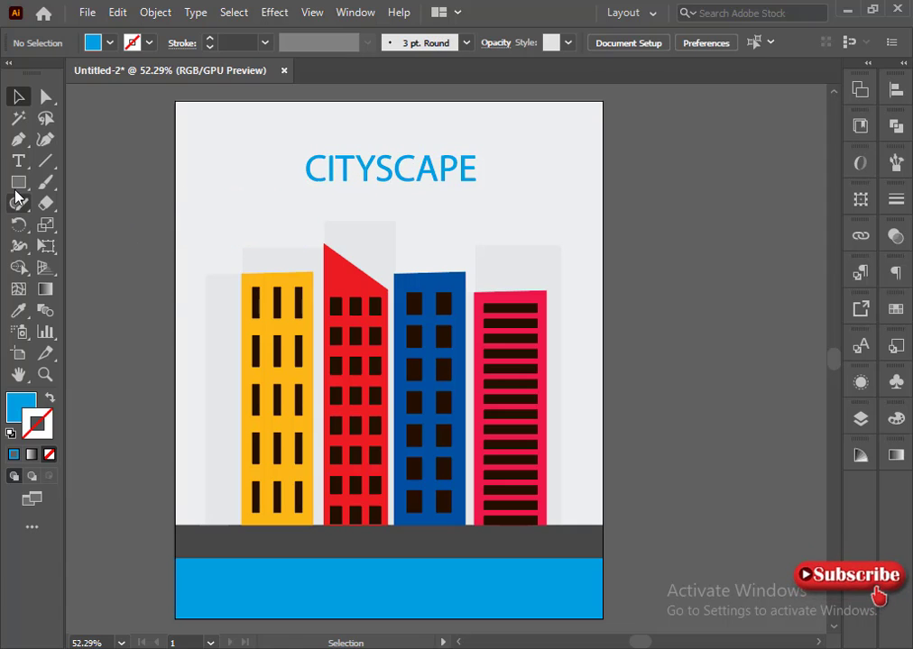
# Try flanking the CITYSCAPE title with small blue horizontal bars drawn with the Rounded Rectangle tool.
pyautogui.moveTo(16, 185); pyautogui.dragTo(123, 206)
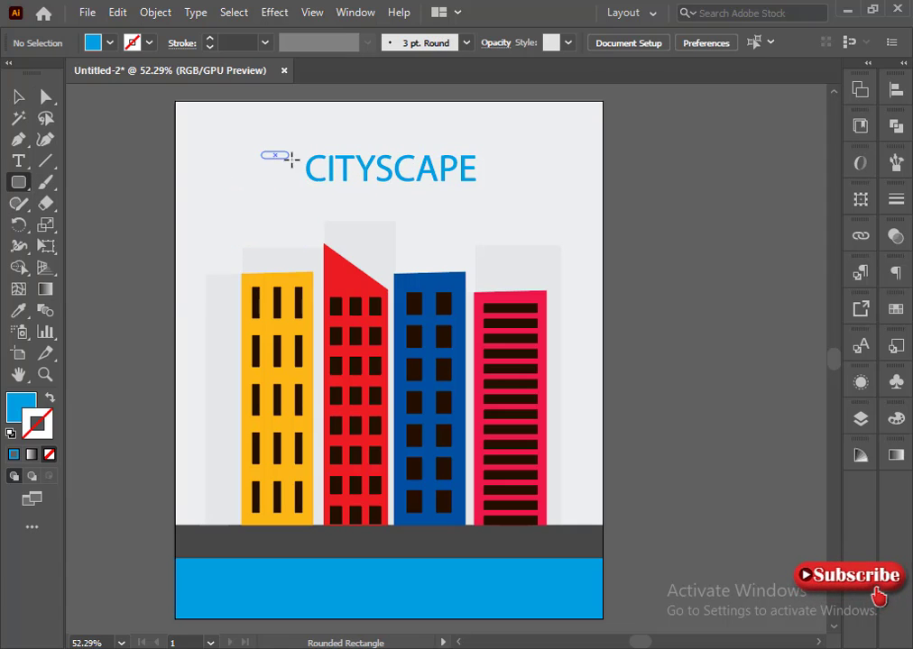
pyautogui.moveTo(291, 160); pyautogui.dragTo(513, 189)
pyautogui.press('v')
pyautogui.click(45, 97)
pyautogui.click(16, 96)
pyautogui.click(163, 200)
pyautogui.click(274, 173)
pyautogui.hotkey('shift', 'Up')
# Delete the blue rounded bars on both sides of the CITYSCAPE title.
pyautogui.click(270, 170)
pyautogui.press('Delete')
pyautogui.click(510, 162)
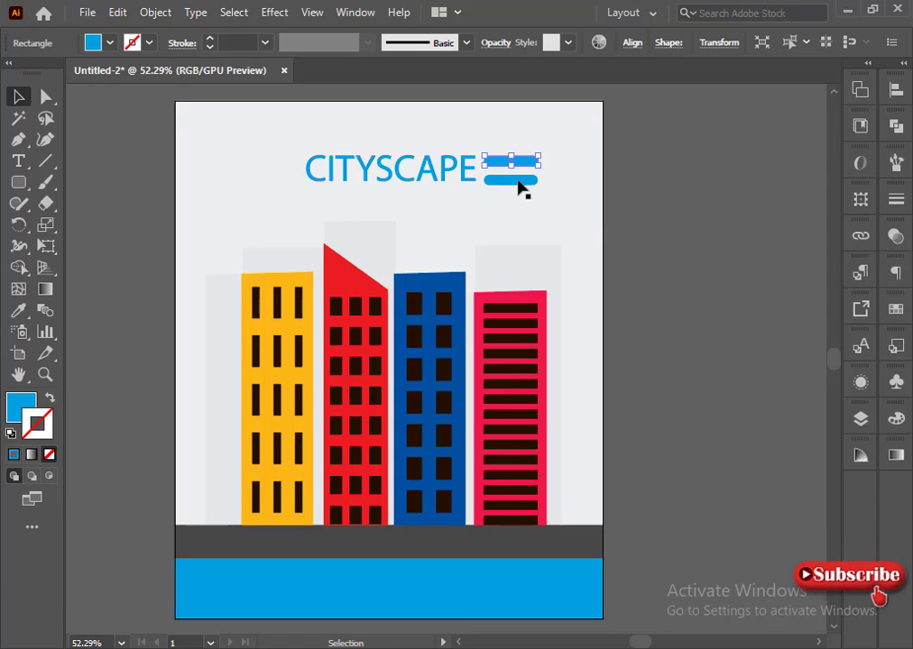
pyautogui.keyDown('shift'); pyautogui.click(513, 179); pyautogui.keyUp('shift')
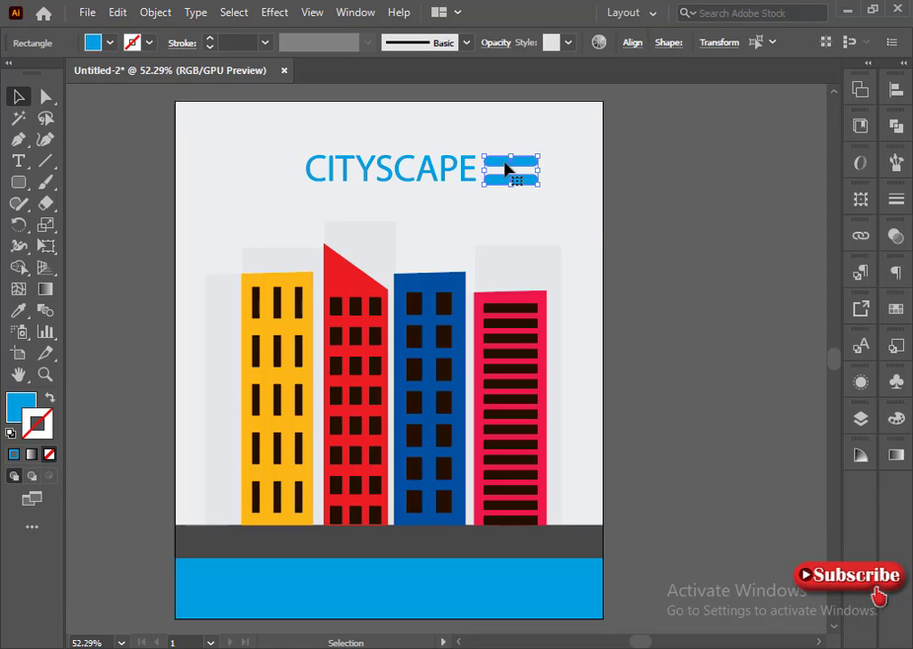
pyautogui.press('Delete')
# Set up the Pen tool with no fill and a white 1 pt stroke.
pyautogui.click(19, 140)
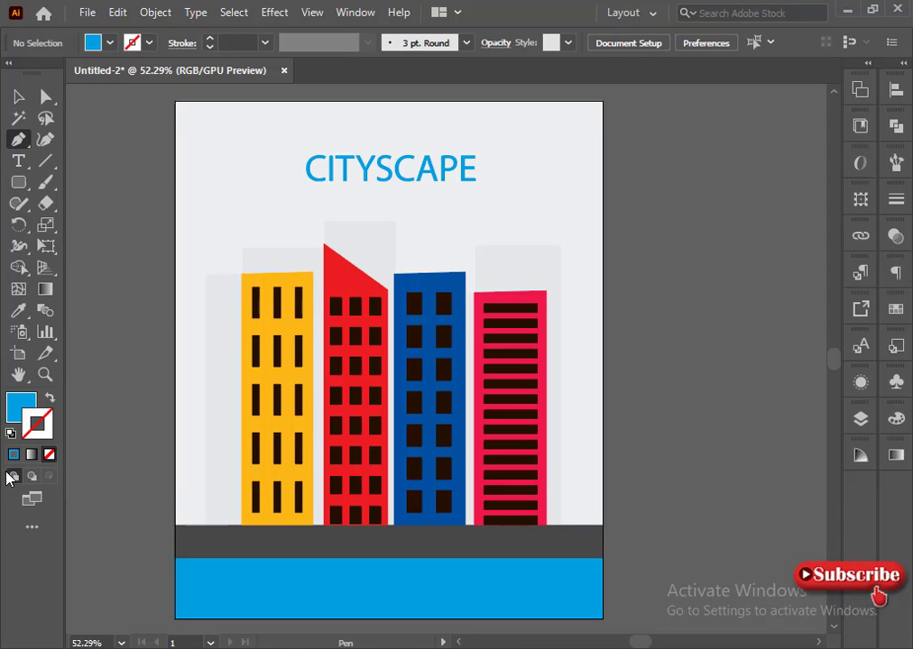
pyautogui.click(16, 410)
pyautogui.click(49, 454)
pyautogui.click(39, 437)
pyautogui.click(687, 530)
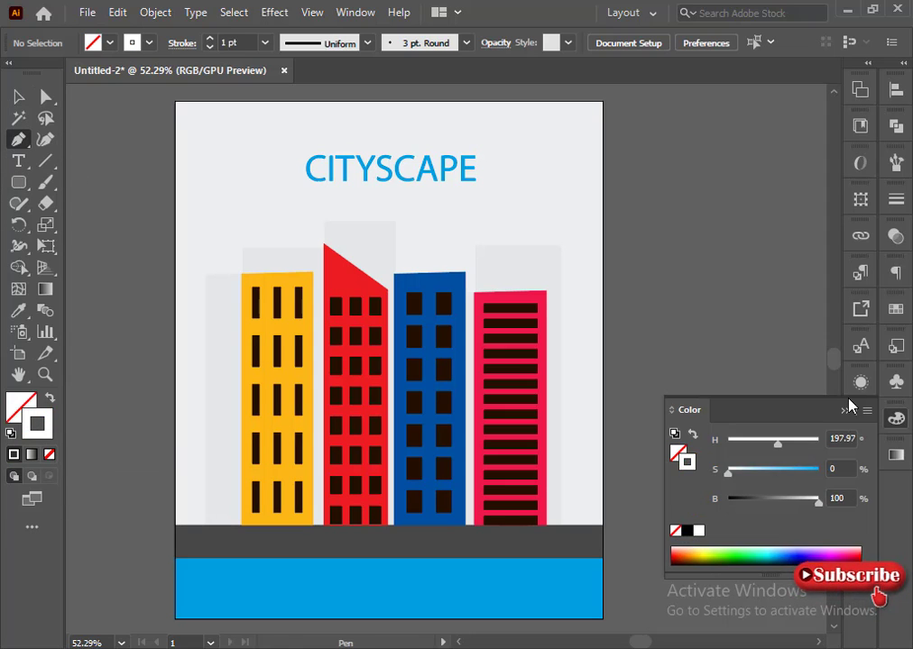